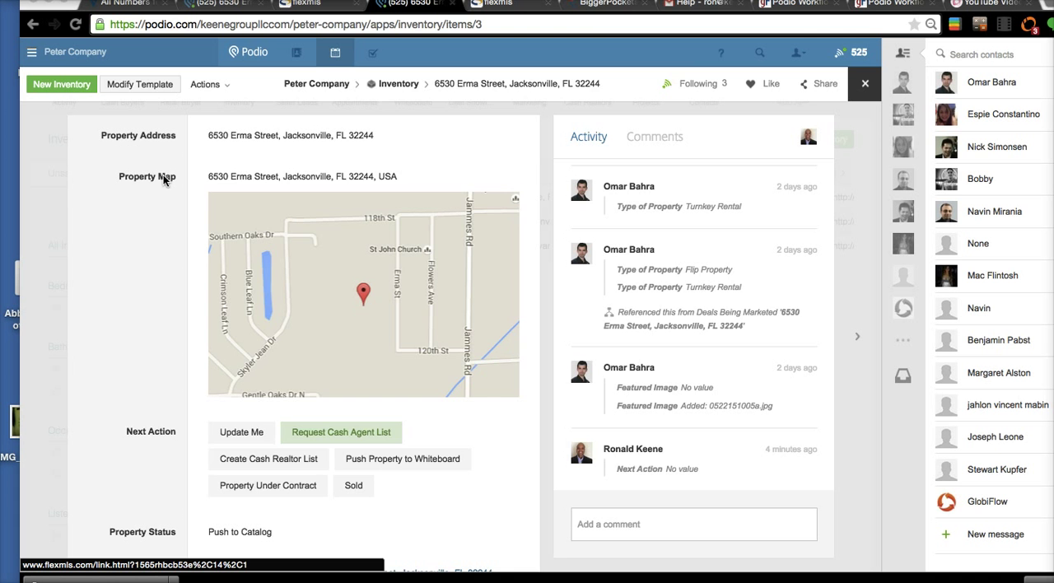
# - Examine the property's inventory item from the map through rental figures, pricing, comps, and repairs to the Cash Buyers Agents Link
pyautogui.click(146, 306)
pyautogui.scroll(-5, 148, 309)
pyautogui.scroll(-5, 152, 314)
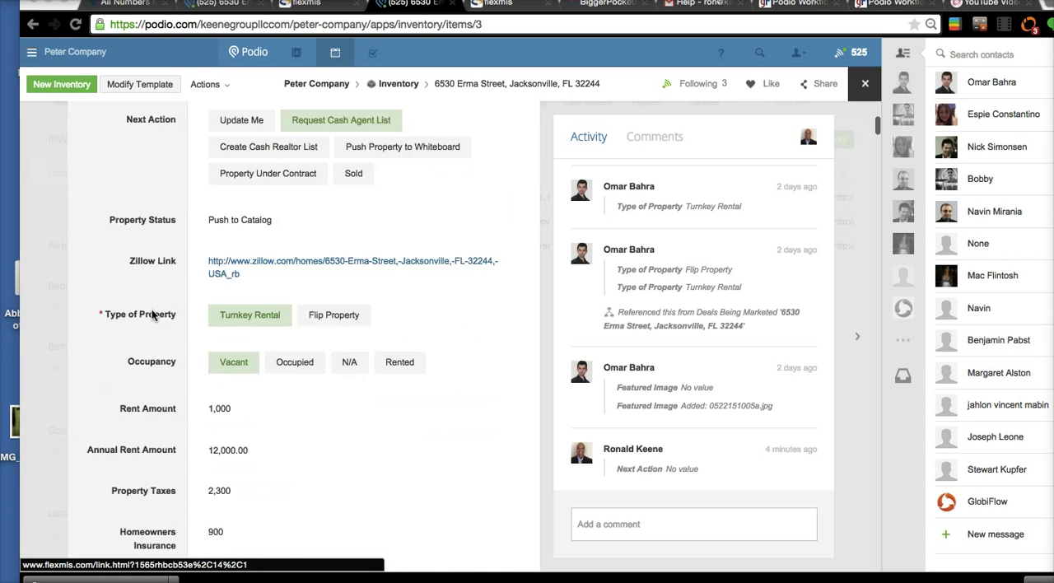
pyautogui.scroll(-5, 152, 314)
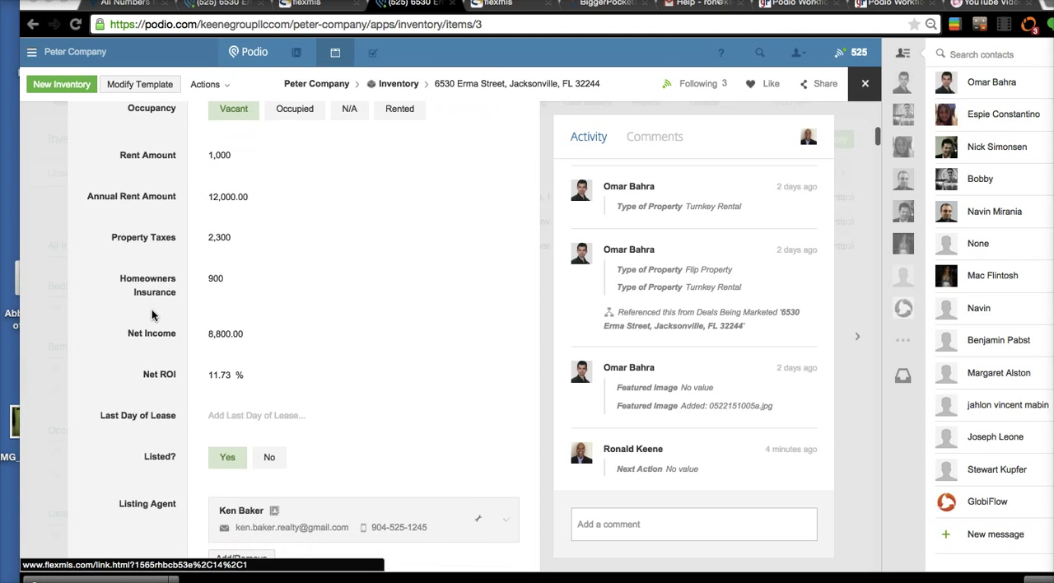
pyautogui.scroll(-5, 152, 314)
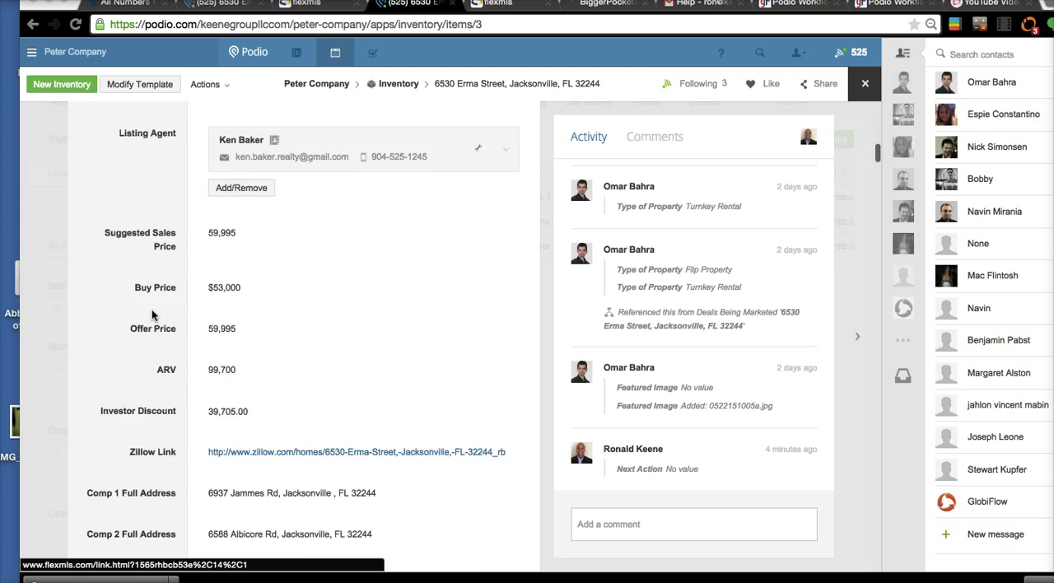
pyautogui.scroll(-3, 153, 313)
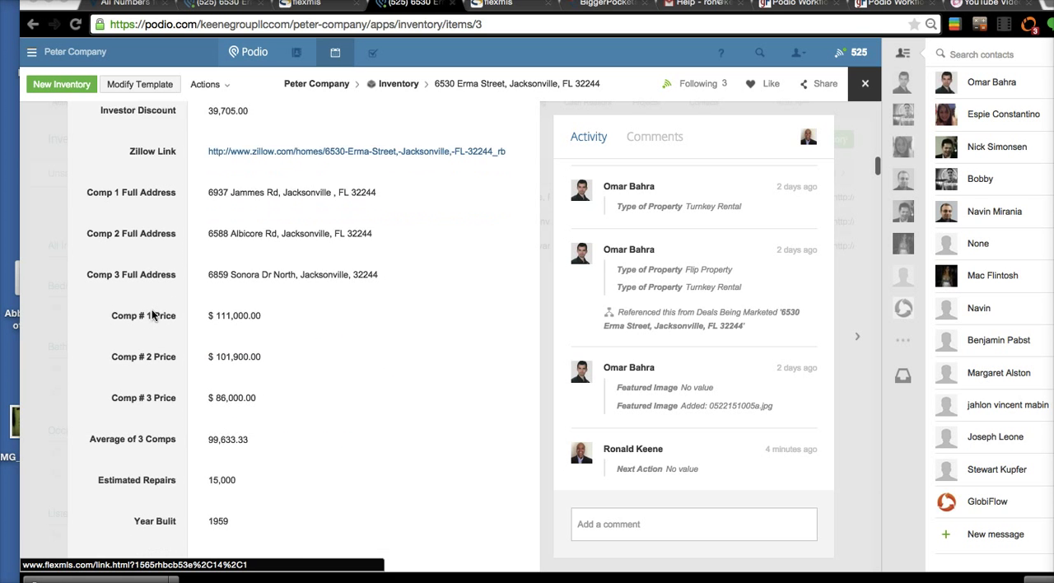
pyautogui.scroll(-3, 152, 314)
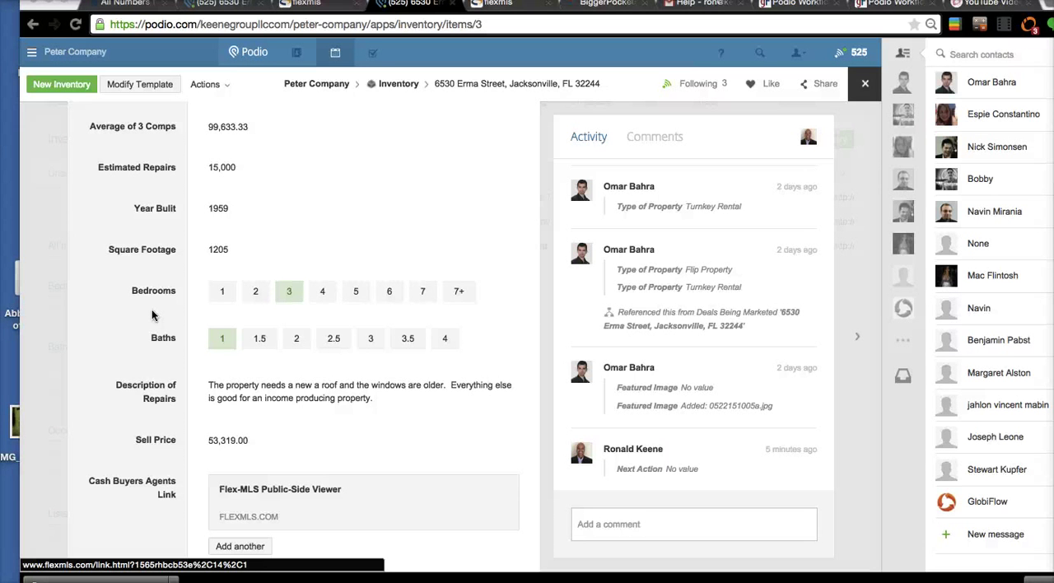
pyautogui.scroll(-2, 305, 420)
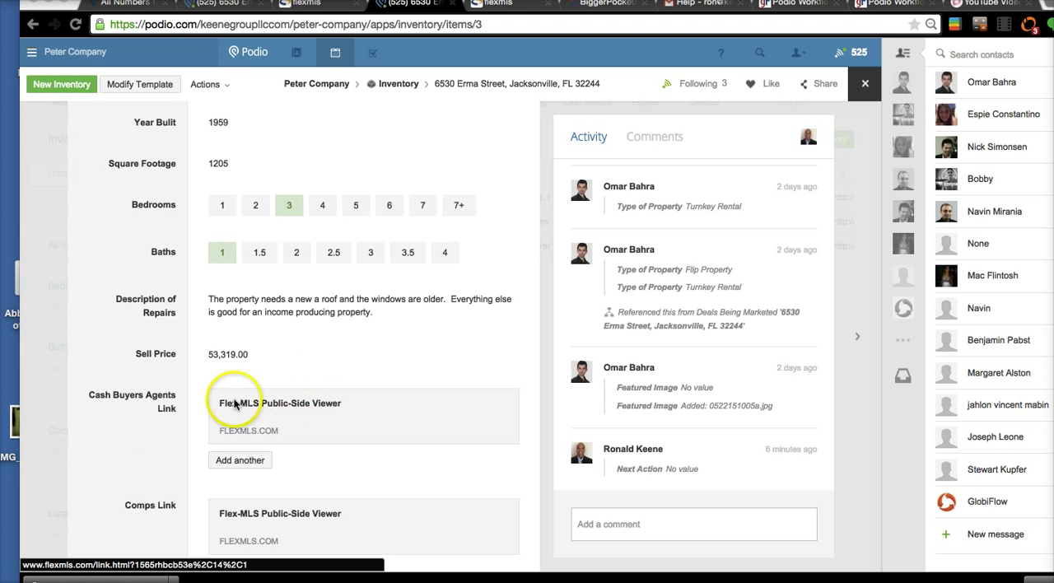
# - Examine the inventory item's Cash Buyers Agents, Comps and Dropbox links, along with its tasks and related Cash Realtors items
pyautogui.scroll(-2, 172, 425)
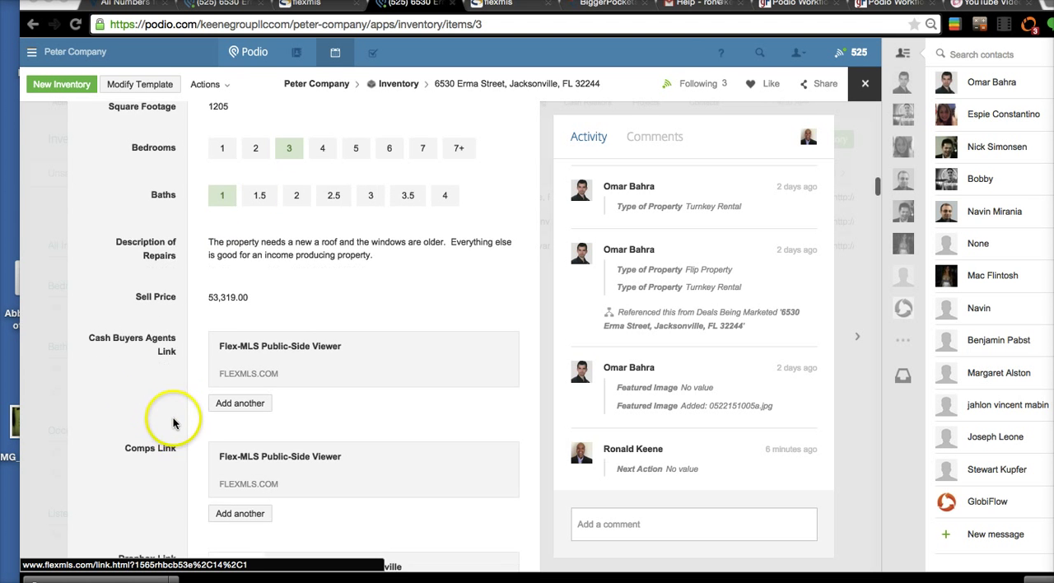
pyautogui.scroll(-2, 157, 447)
pyautogui.scroll(-2, 158, 447)
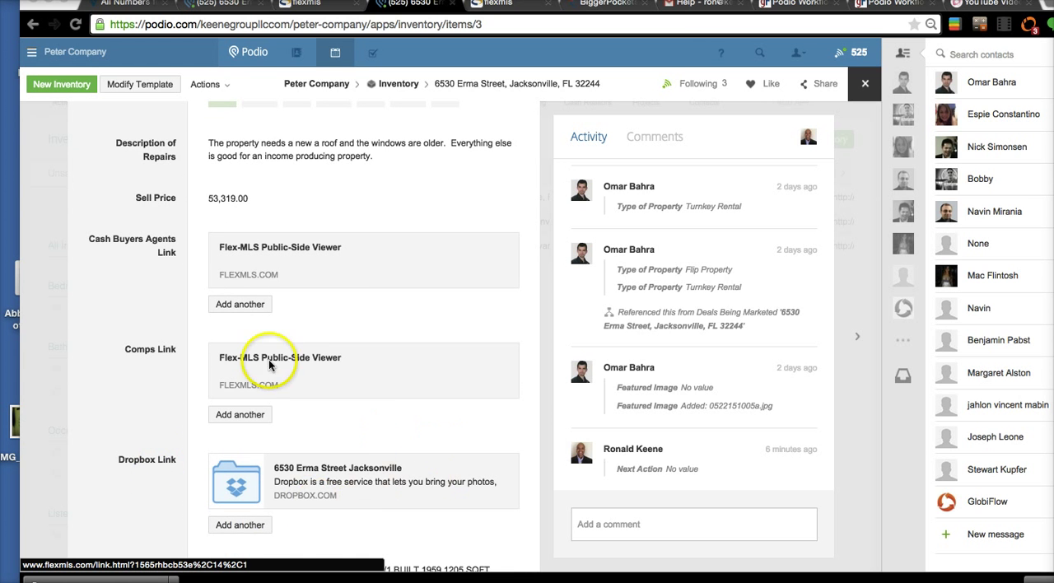
pyautogui.scroll(1, 280, 355)
pyautogui.scroll(1, 235, 280)
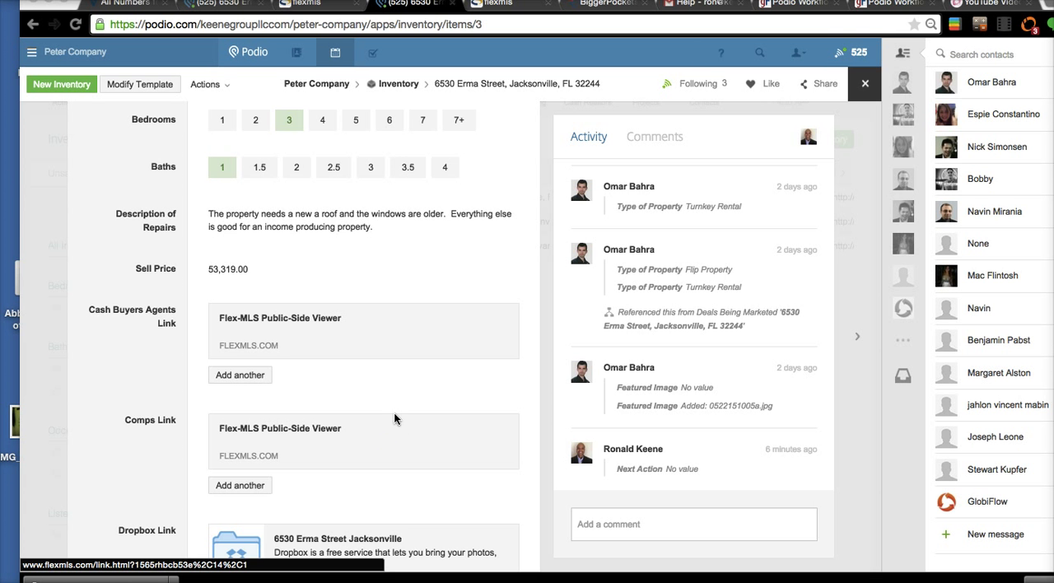
pyautogui.scroll(-15, 394, 416)
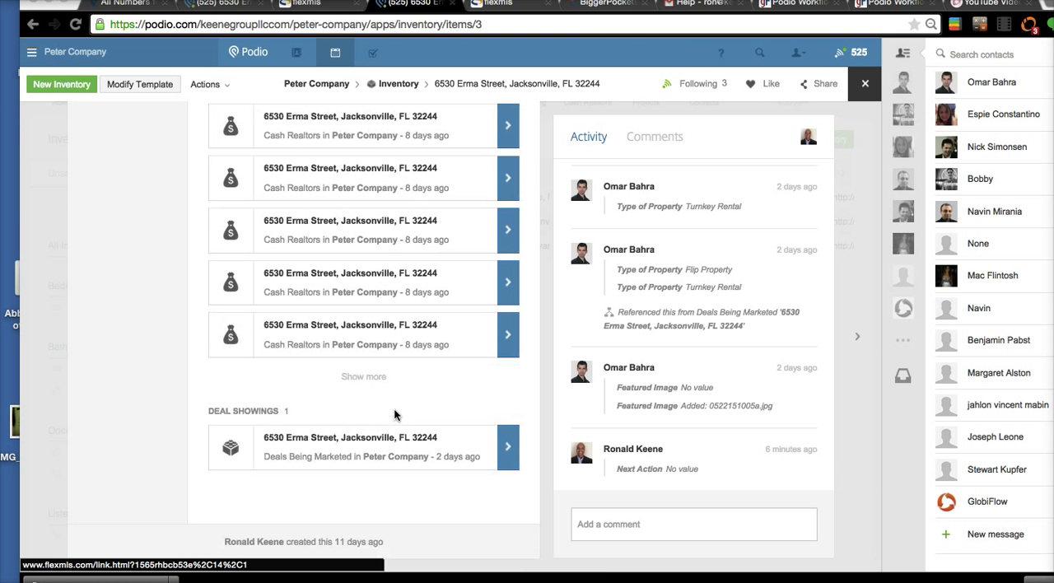
pyautogui.scroll(5, 394, 415)
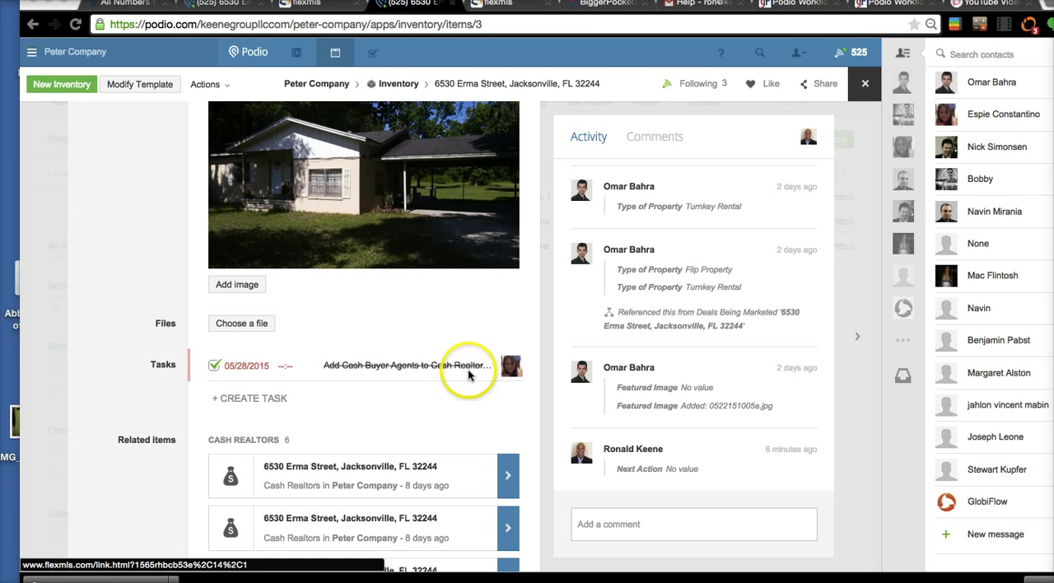
# - Switch to the GlobiFlow flow for adding cash buyer agents and examine its trigger, filters and task, selecting the video instruction link
pyautogui.click(803, 4)
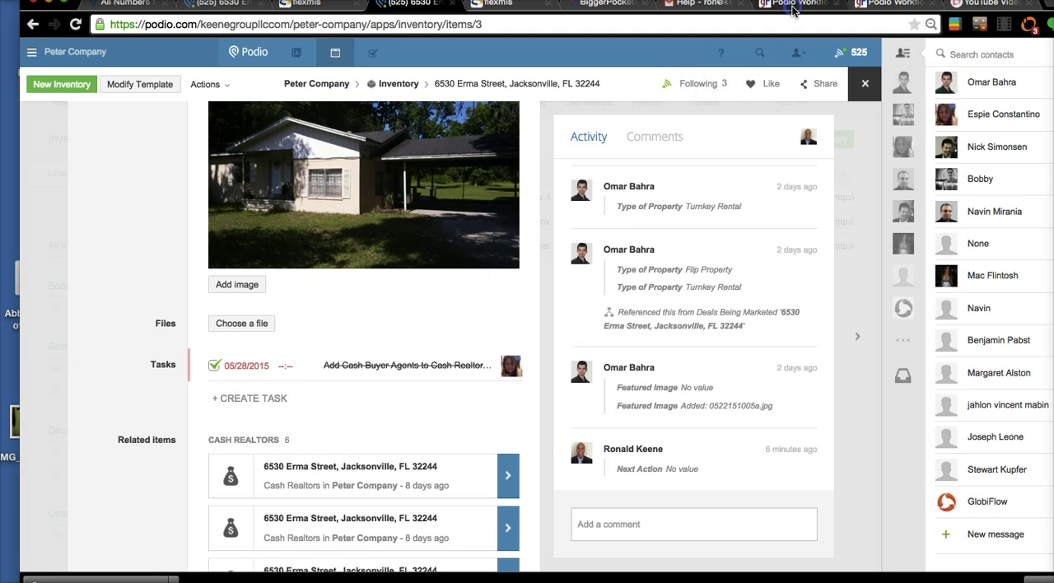
pyautogui.click(881, 7)
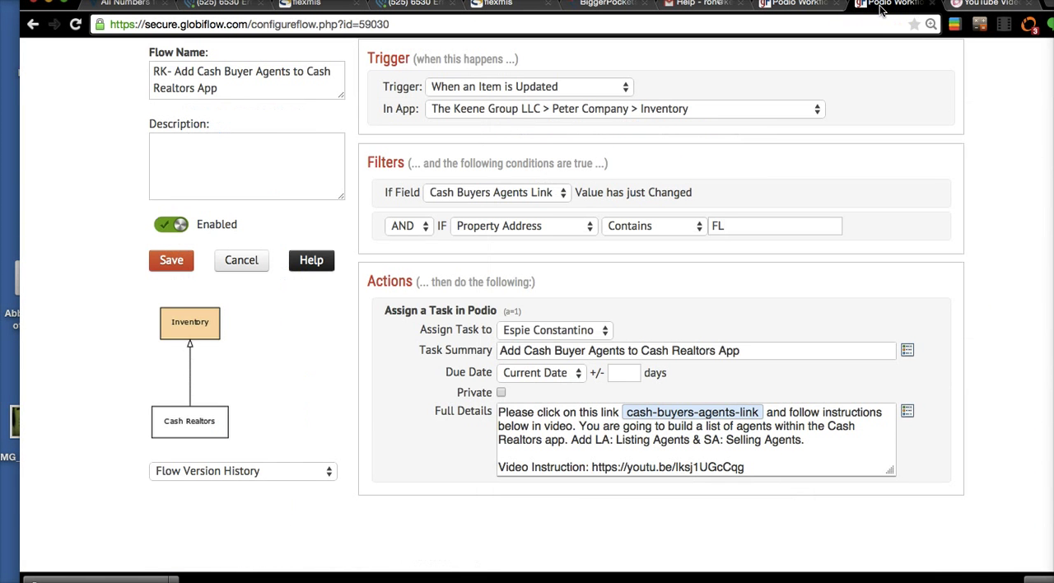
pyautogui.scroll(3, 474, 321)
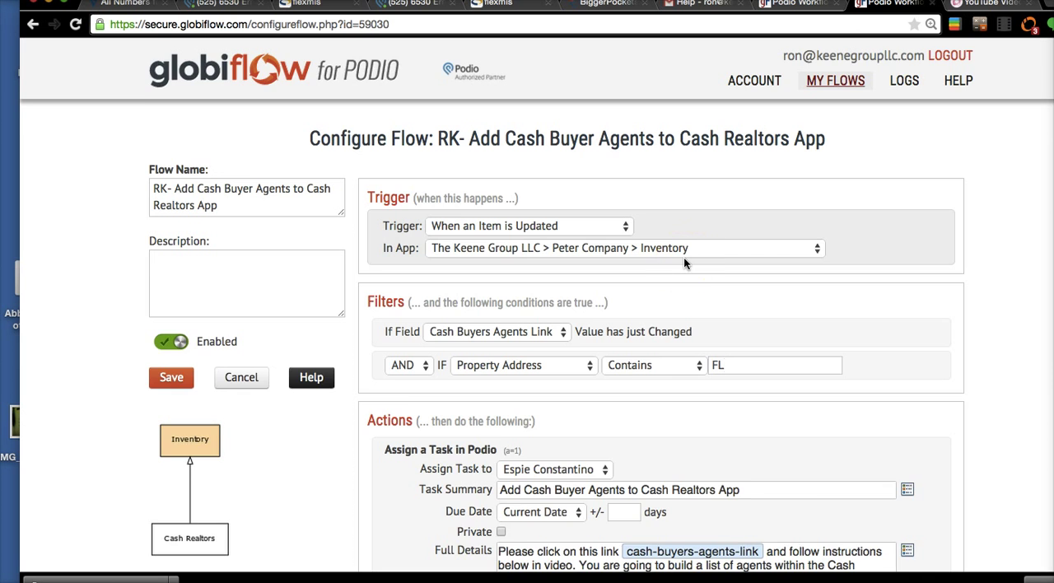
pyautogui.scroll(-1, 684, 257)
pyautogui.scroll(-1, 684, 264)
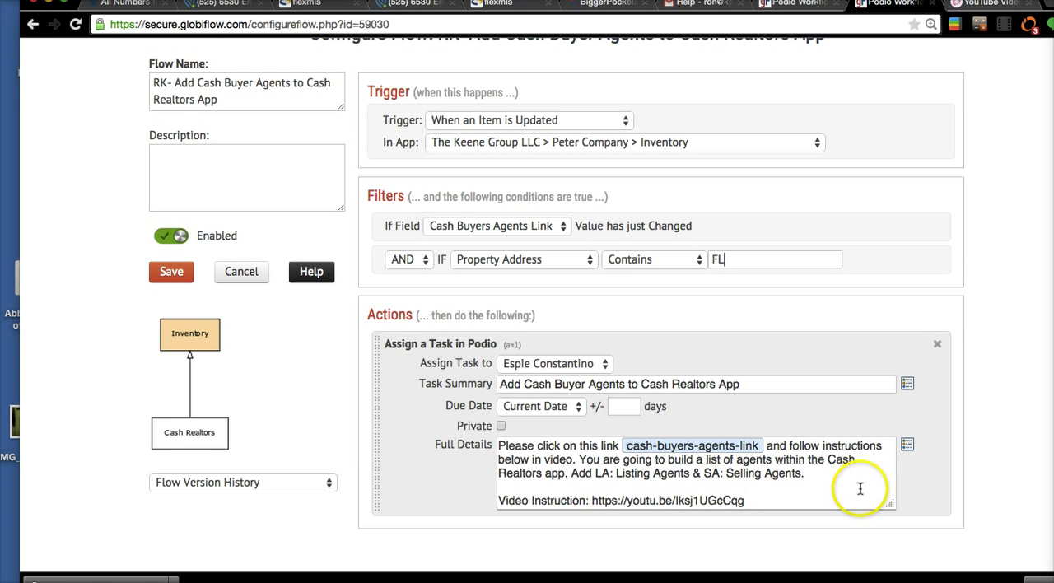
pyautogui.moveTo(774, 498); pyautogui.dragTo(591, 504)
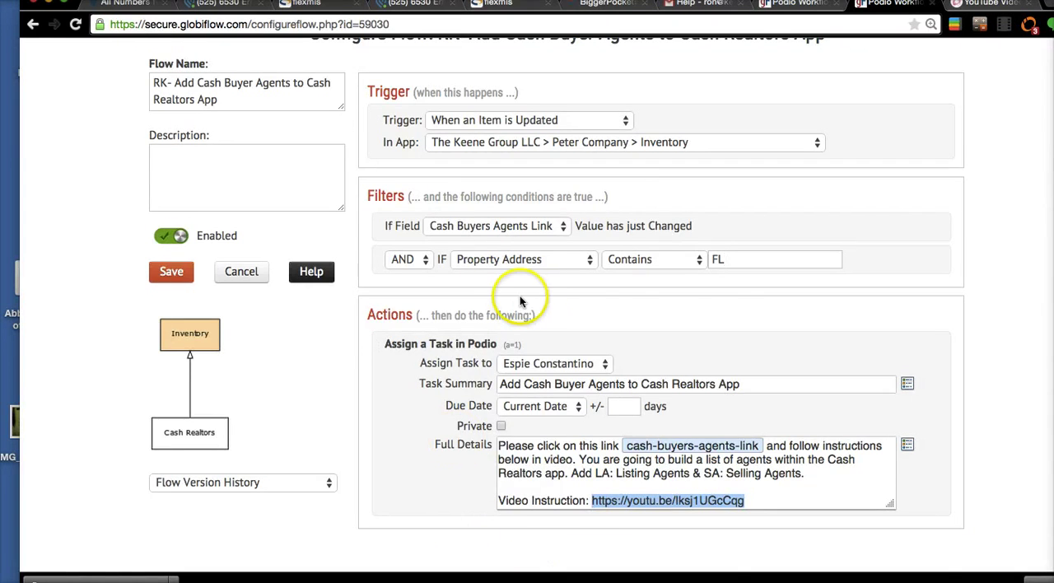
# - Examine the flow's Property Address filter containing FL and how it relates to the assigned task
pyautogui.scroll(2, 713, 276)
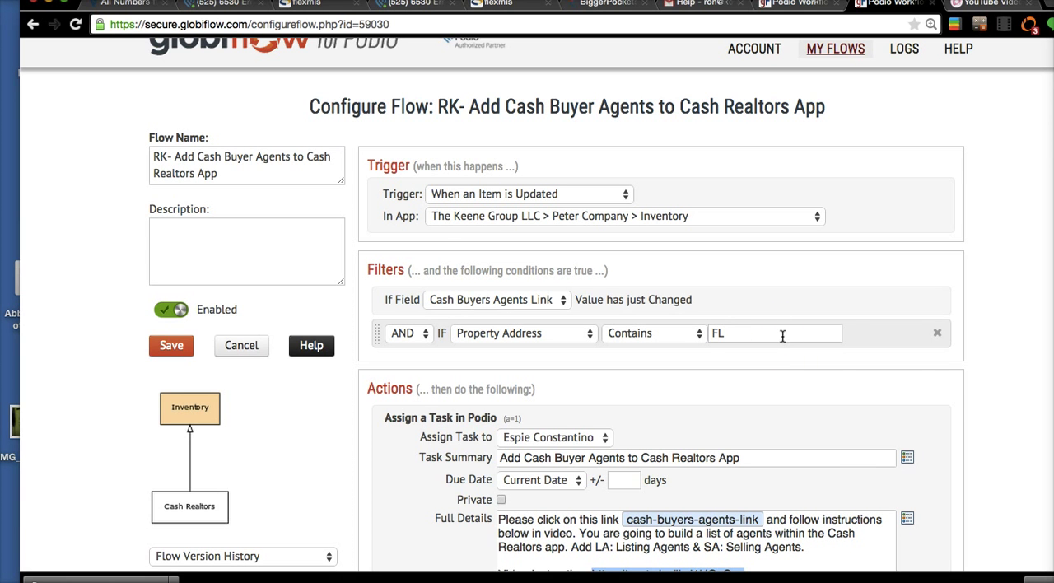
pyautogui.click(749, 333)
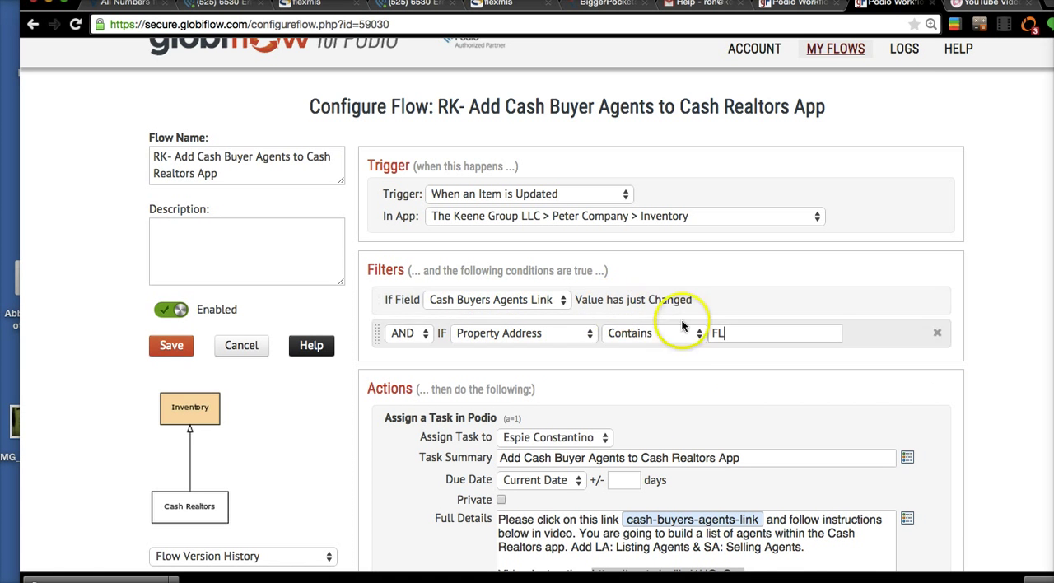
pyautogui.scroll(-2, 678, 376)
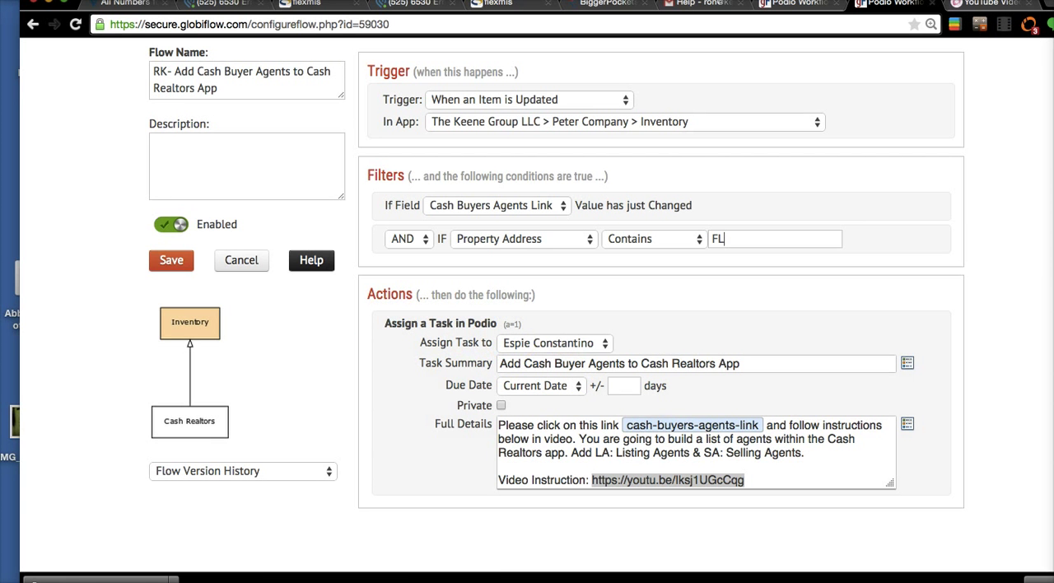
pyautogui.scroll(2, 1038, 294)
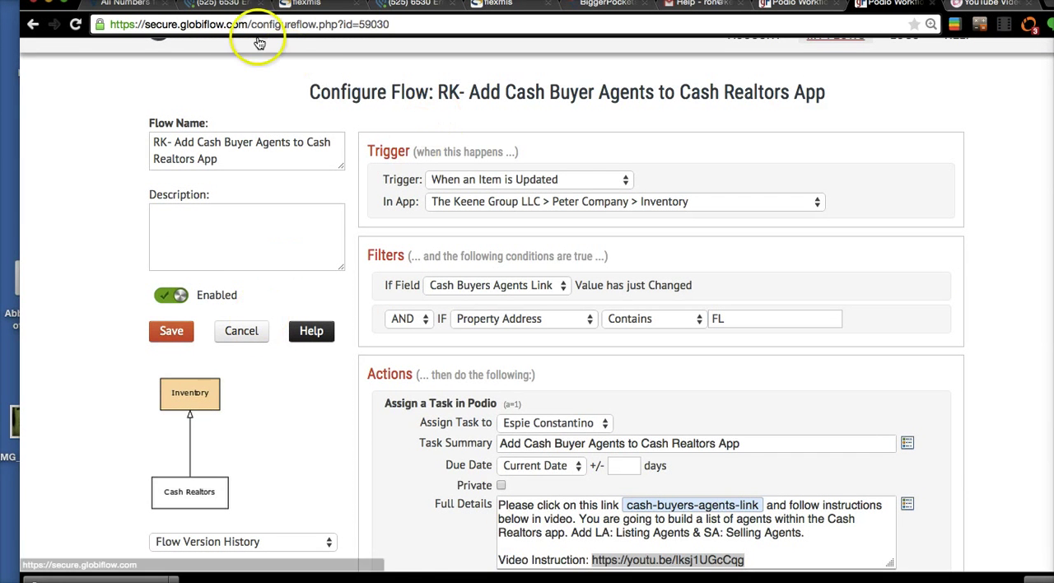
# - Return to the property's inventory item in Podio, check its Next Action options, and open the Peter Company workspace
pyautogui.click(223, 4)
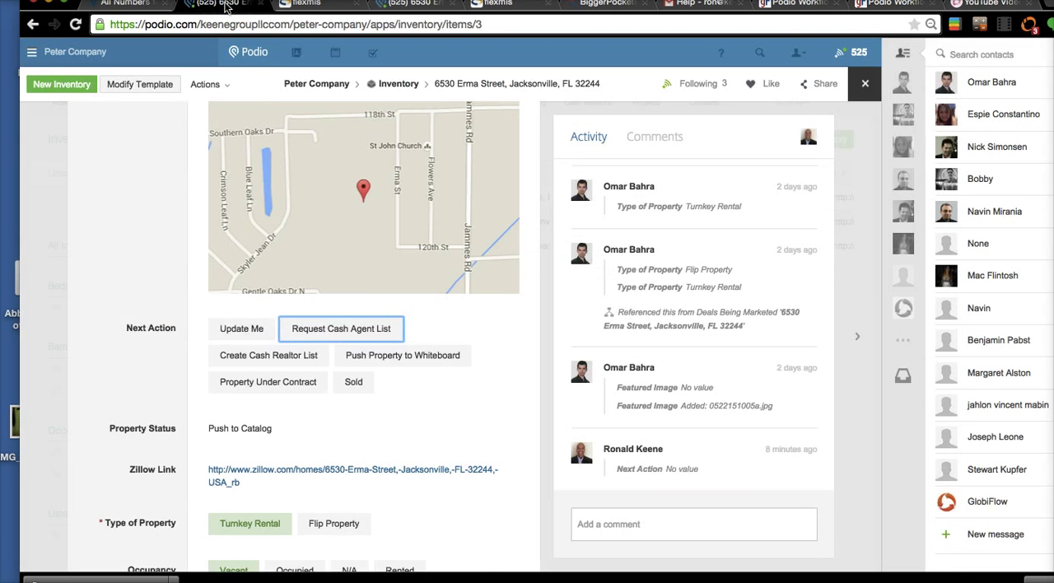
pyautogui.scroll(2, 305, 436)
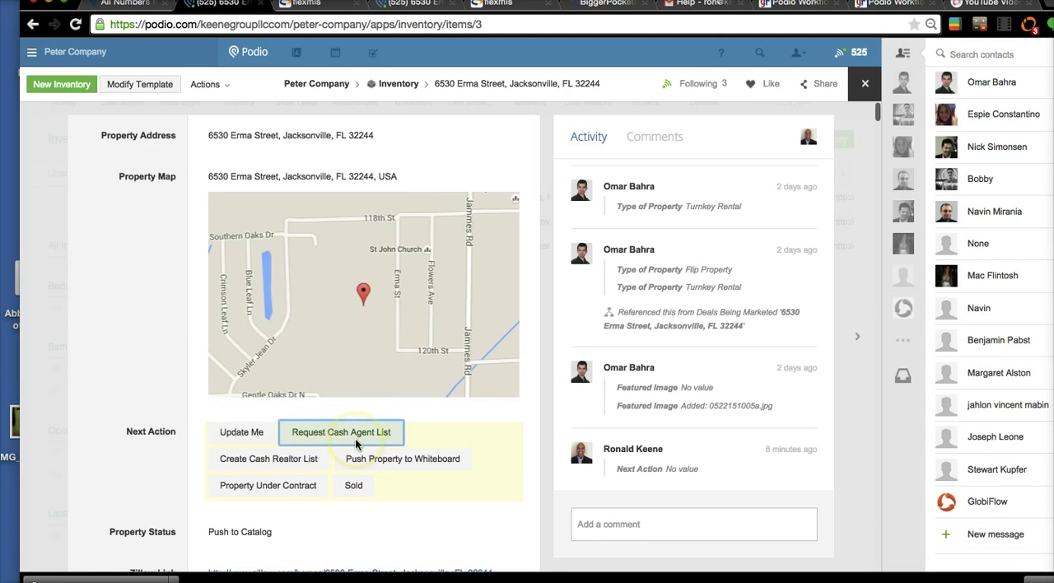
pyautogui.click(339, 85)
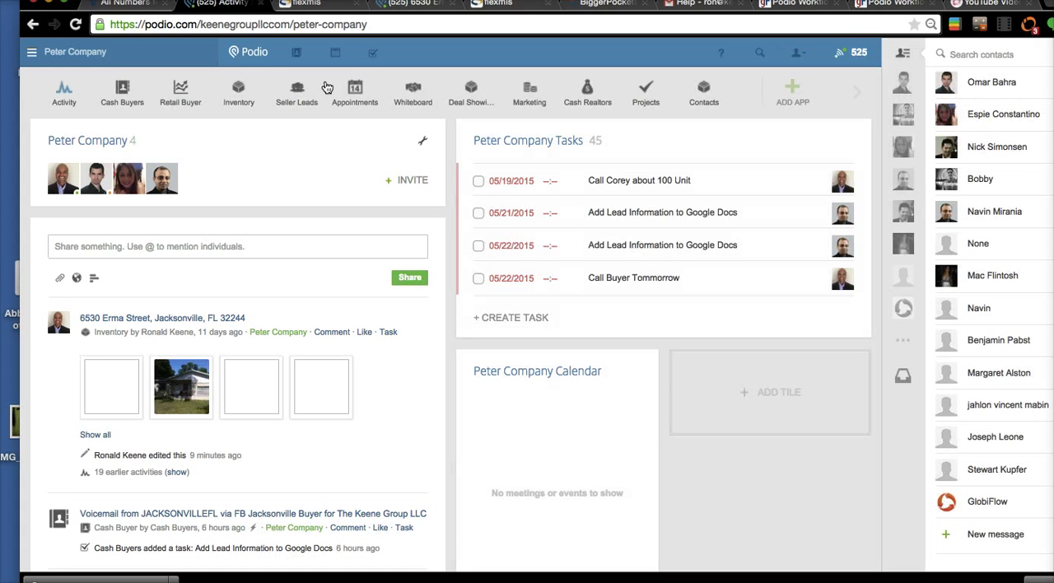
# - Switch to the flexmls selected listings and examine the sale details and agent lines in the first listing's detail report
pyautogui.click(300, 7)
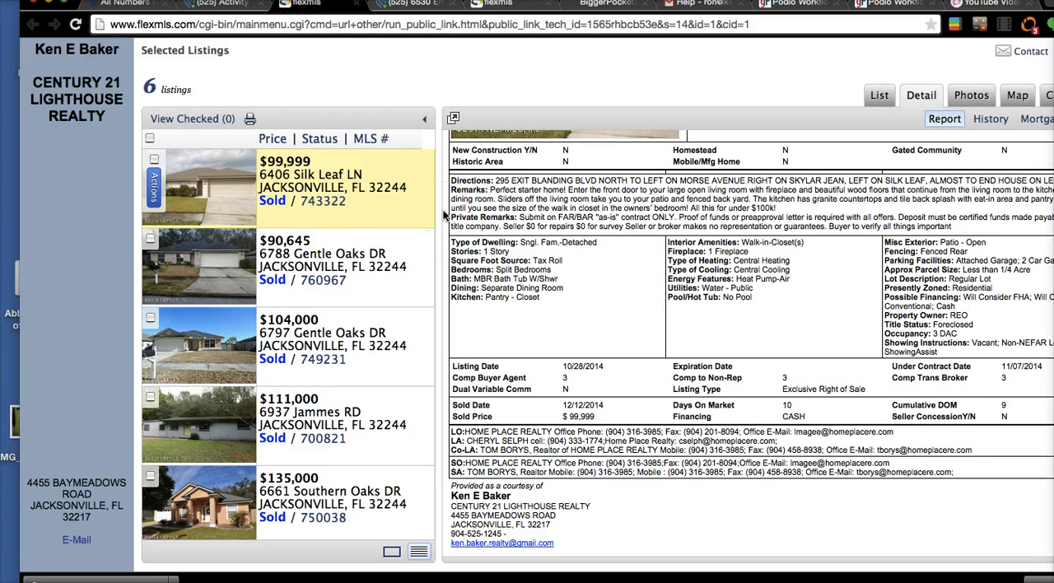
pyautogui.scroll(-2, 338, 177)
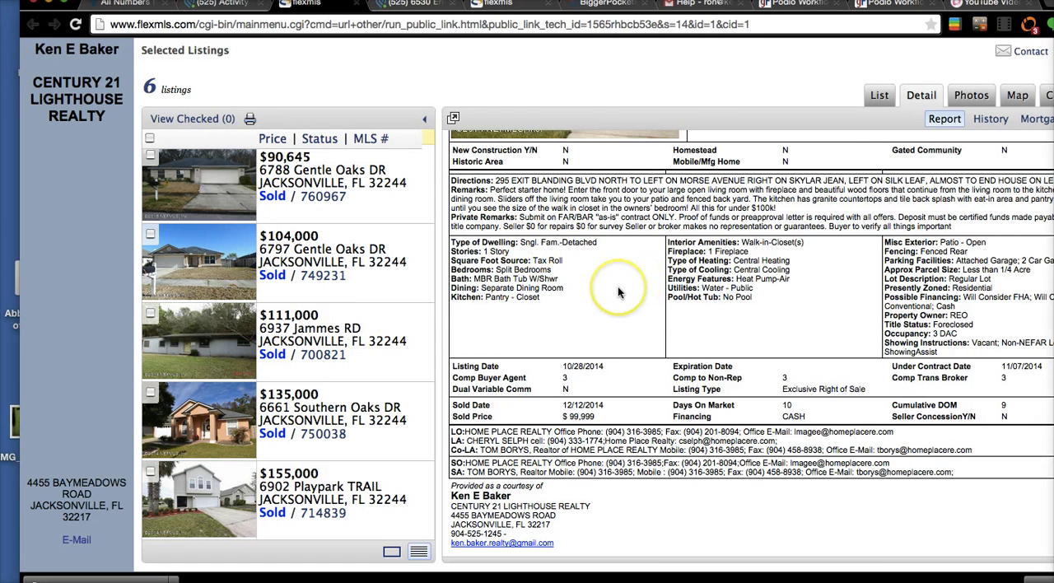
pyautogui.scroll(-1, 619, 291)
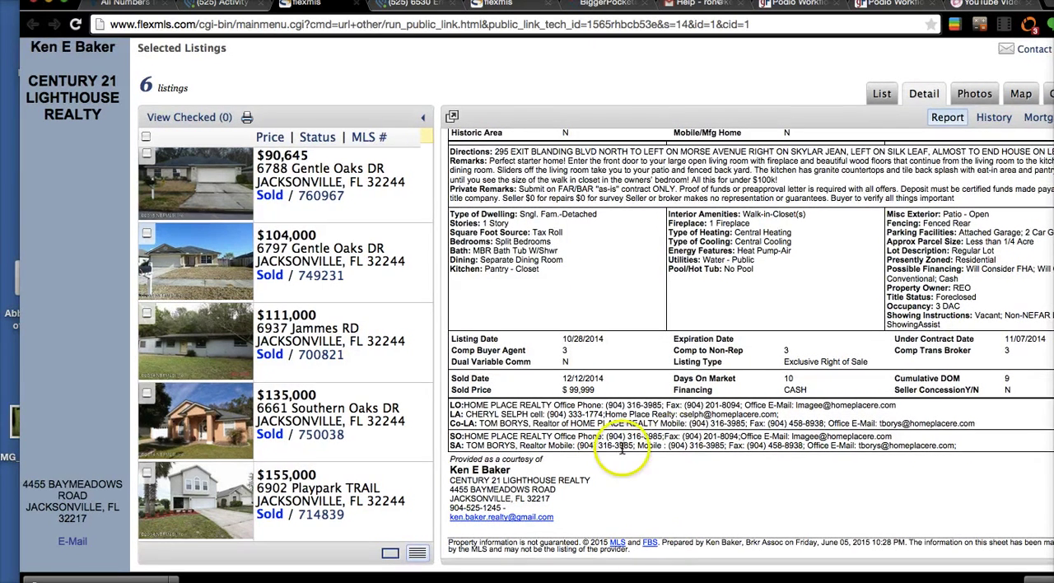
pyautogui.scroll(5, 622, 445)
pyautogui.scroll(1, 622, 449)
pyautogui.scroll(2, 622, 446)
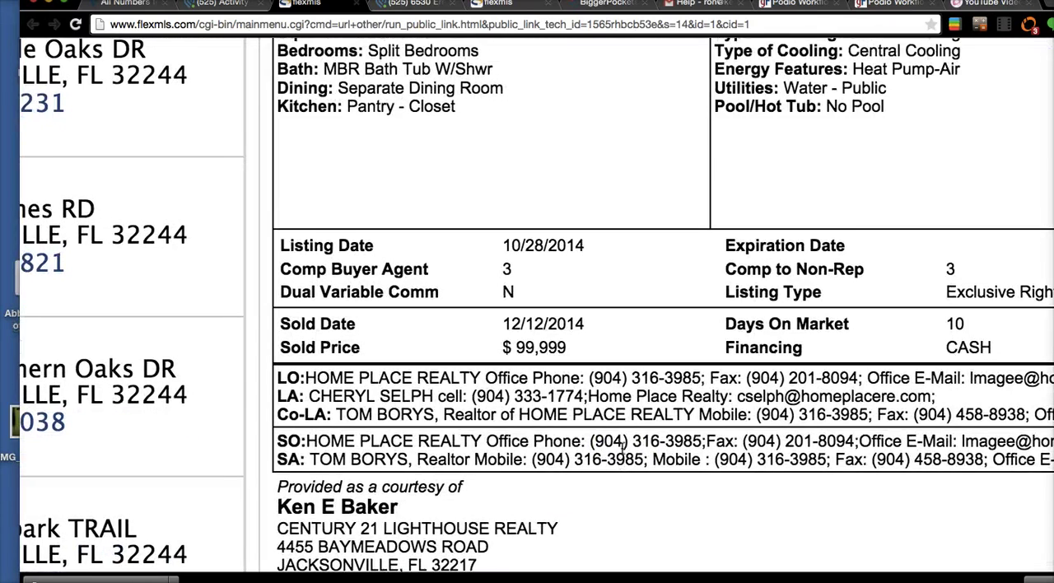
# - Examine the listing agent (LA) and selling agent (SA) contact details in the report, including phone and e-mail, and check the listing overview
pyautogui.scroll(-4, 622, 446)
pyautogui.hscroll(-2, 622, 448)
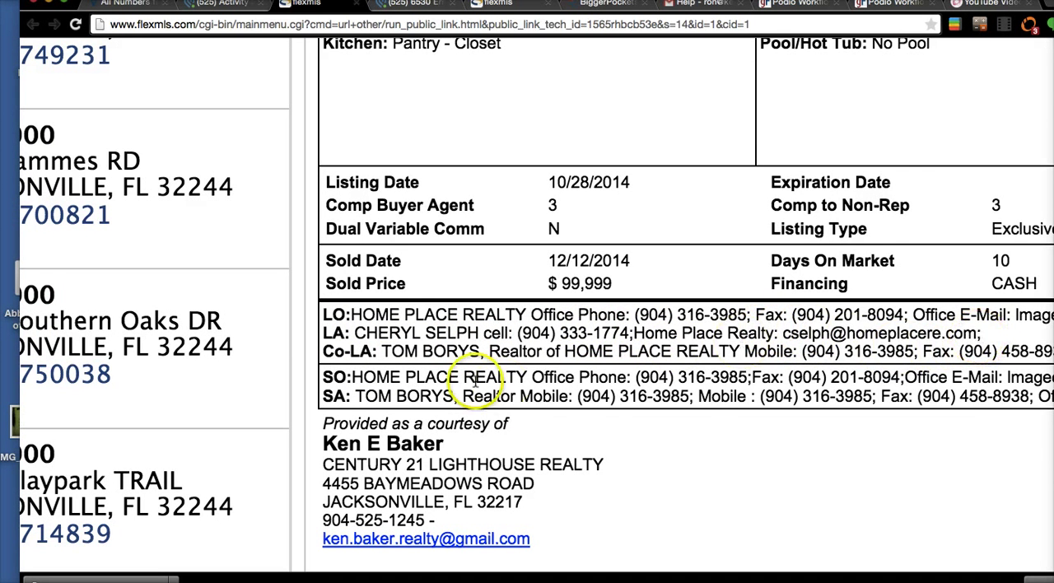
pyautogui.scroll(-2, 475, 383)
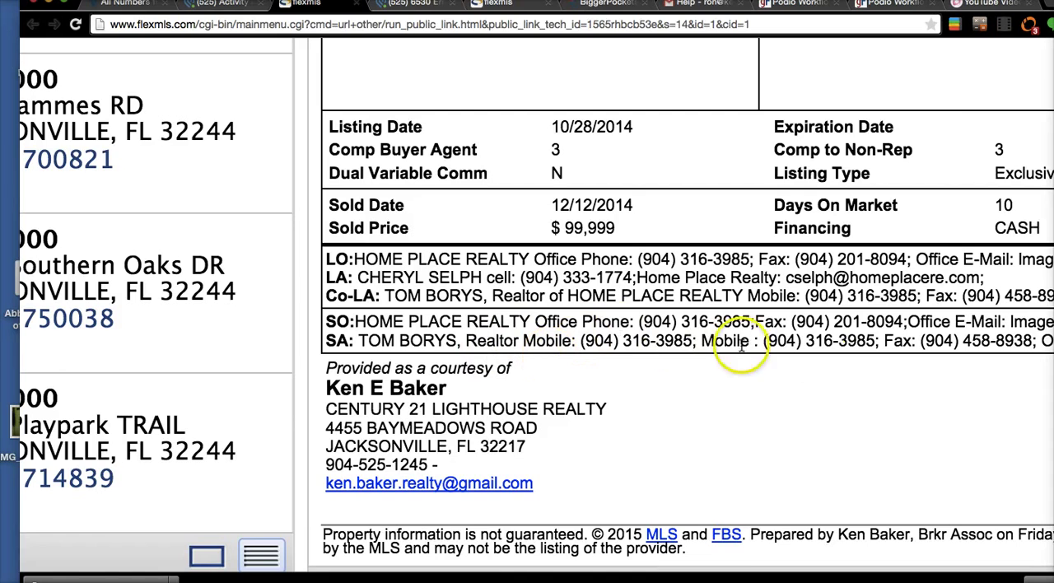
pyautogui.hscroll(8, 1022, 355)
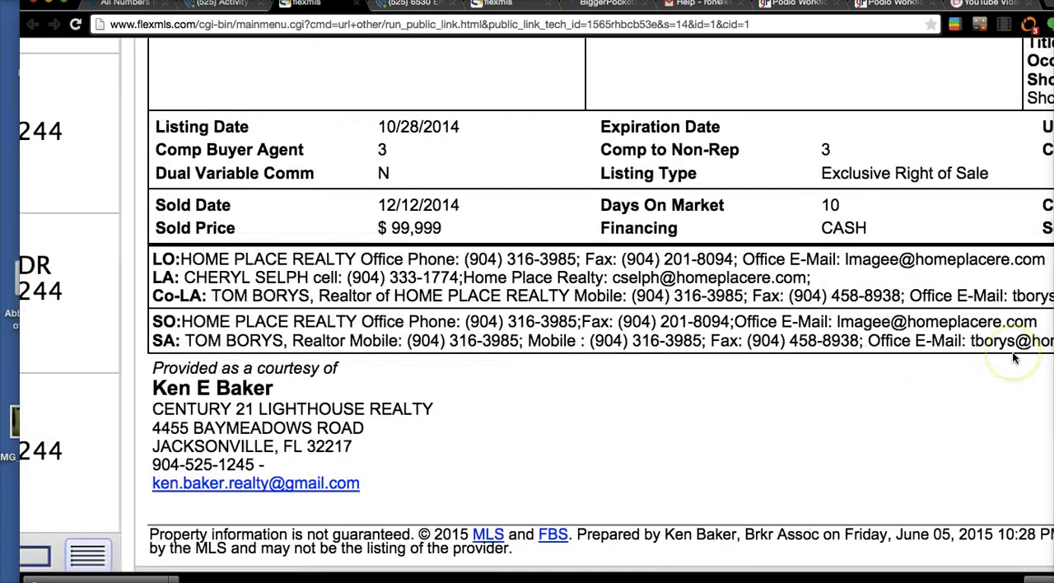
pyautogui.hscroll(-8, 619, 385)
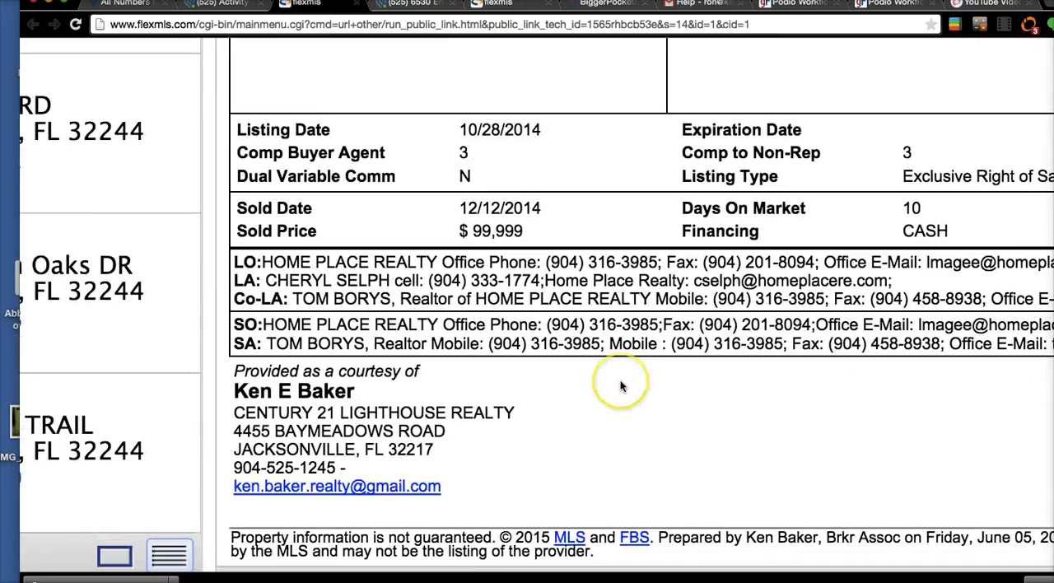
pyautogui.scroll(10, 621, 386)
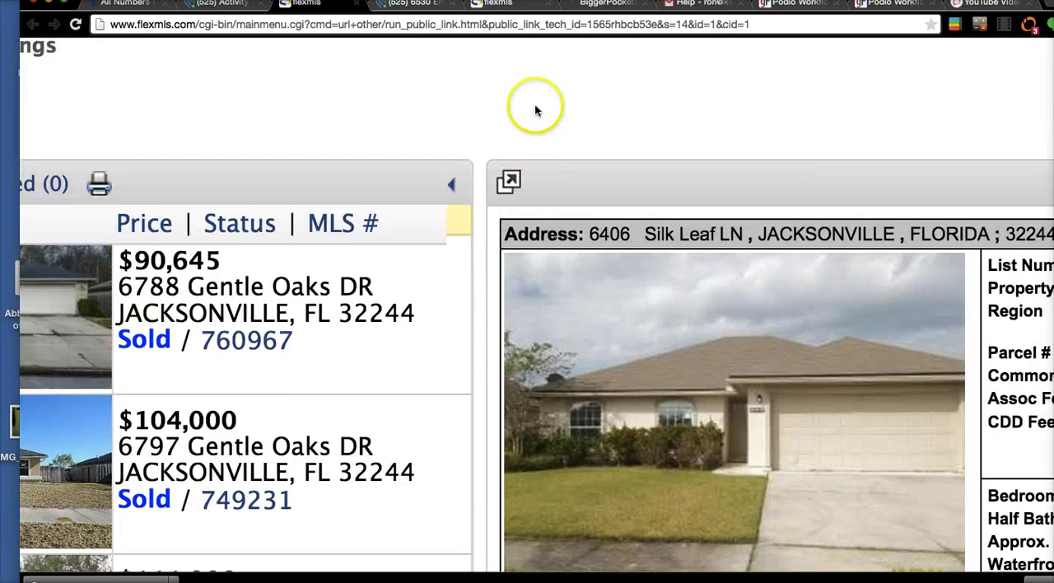
pyautogui.scroll(-5, 536, 105)
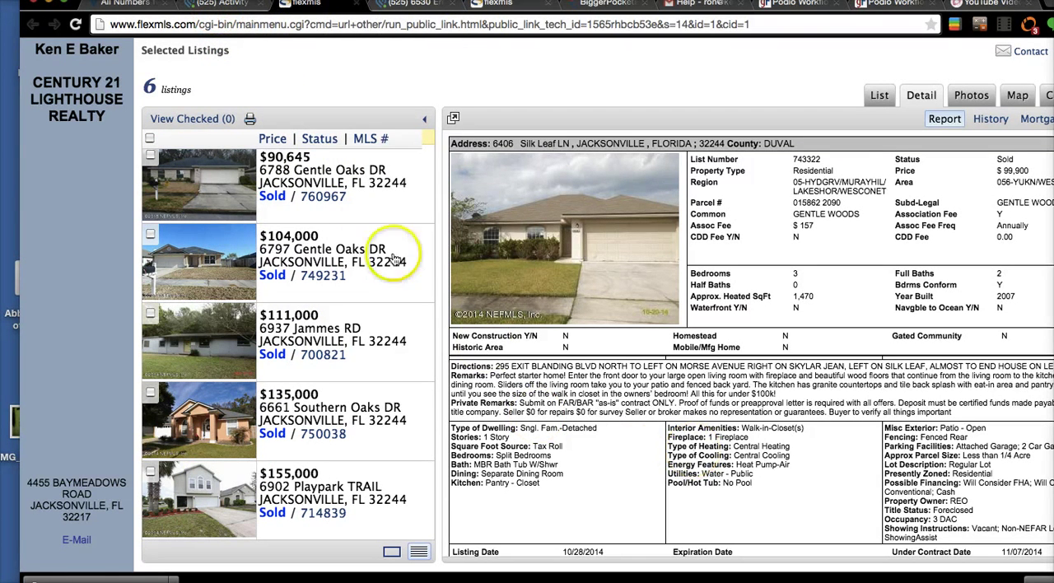
# - Switch back to the Podio workspace and open the Cash Realtors app
pyautogui.click(212, 5)
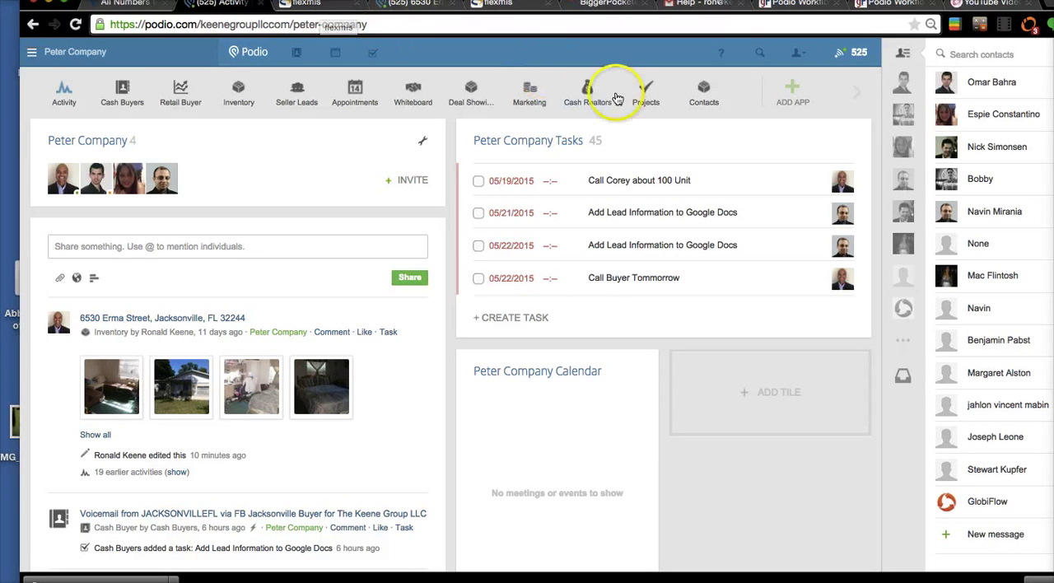
pyautogui.click(595, 99)
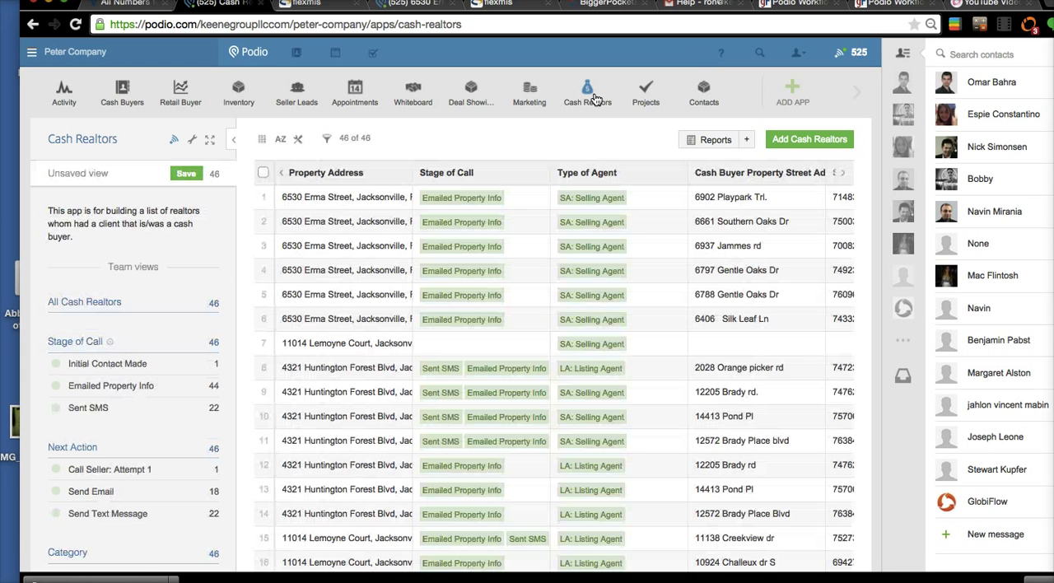
# - Open the first Cash Realtors item, view the app's template fields, and return to the Cash Realtors list
pyautogui.click(367, 345)
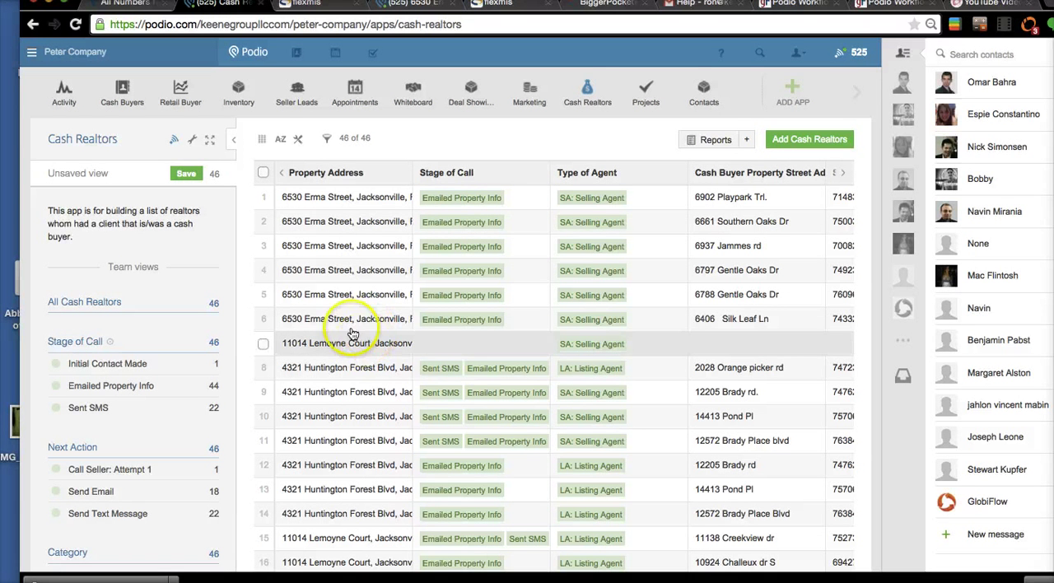
pyautogui.click(350, 205)
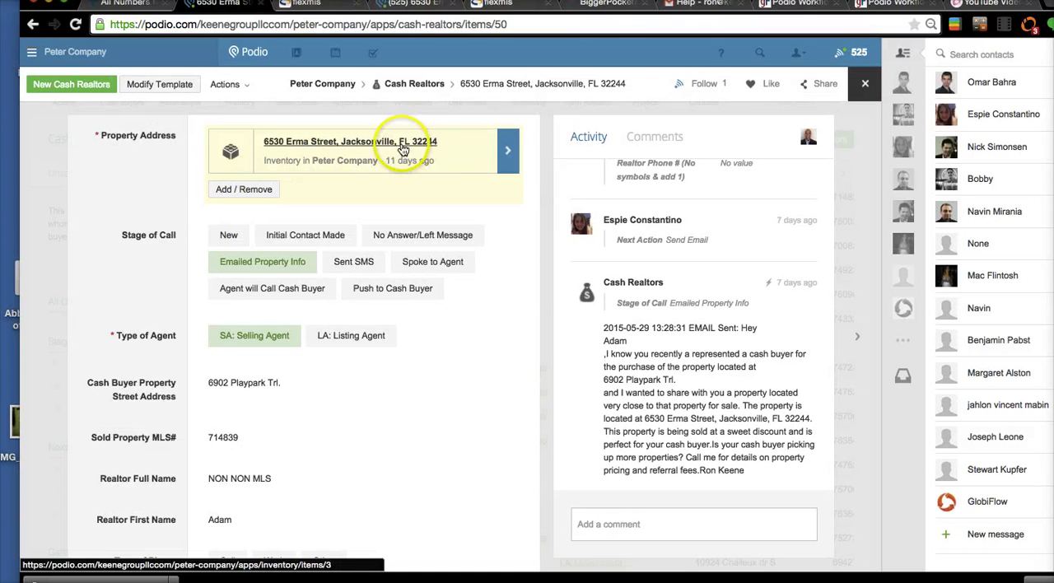
pyautogui.click(159, 86)
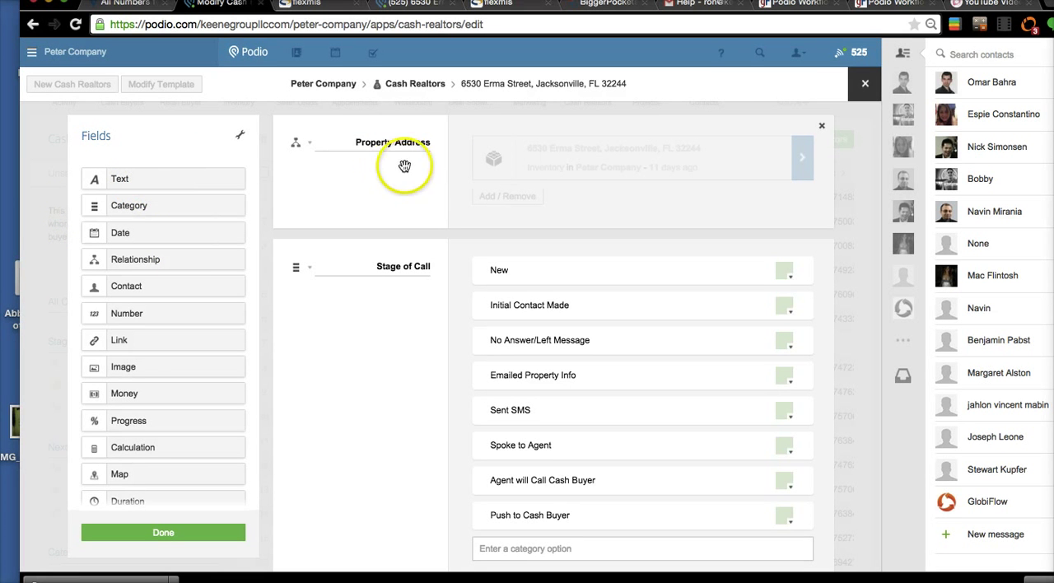
pyautogui.click(861, 94)
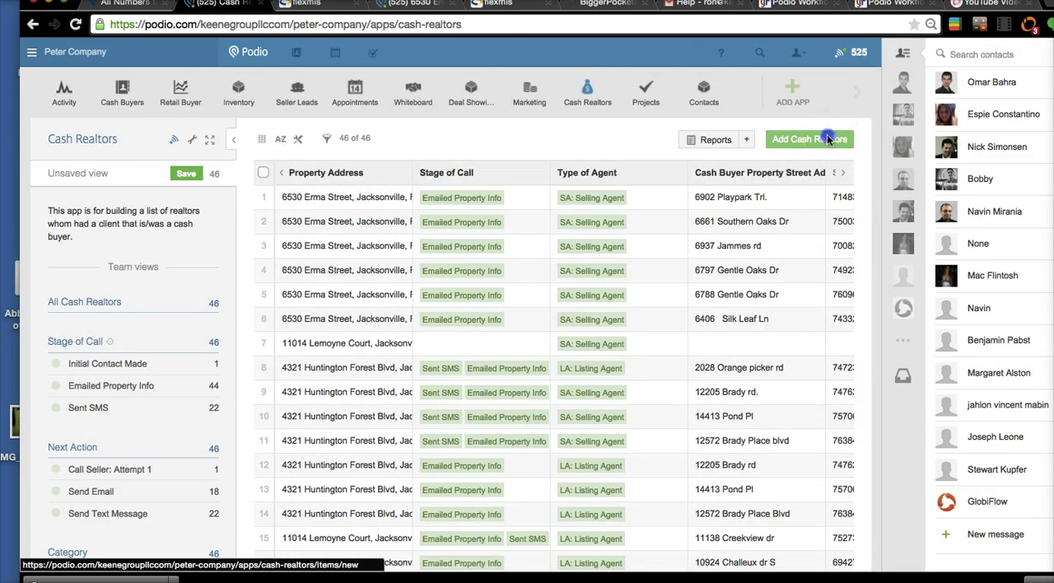
# - Start a new Cash Realtors item and link the first listed Inventory property as its Property Address
pyautogui.click(827, 136)
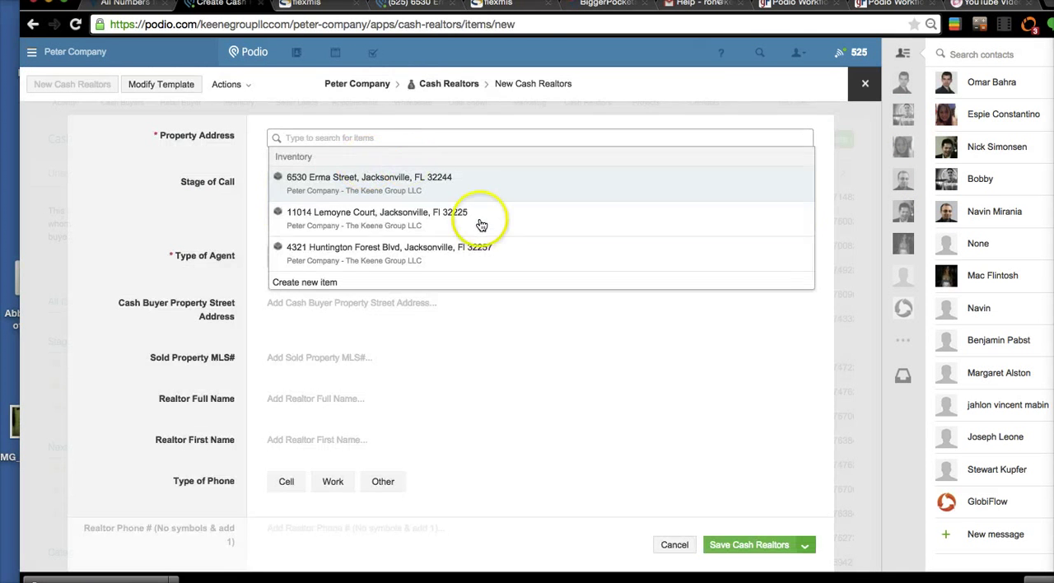
pyautogui.scroll(-2, 400, 249)
pyautogui.scroll(2, 399, 250)
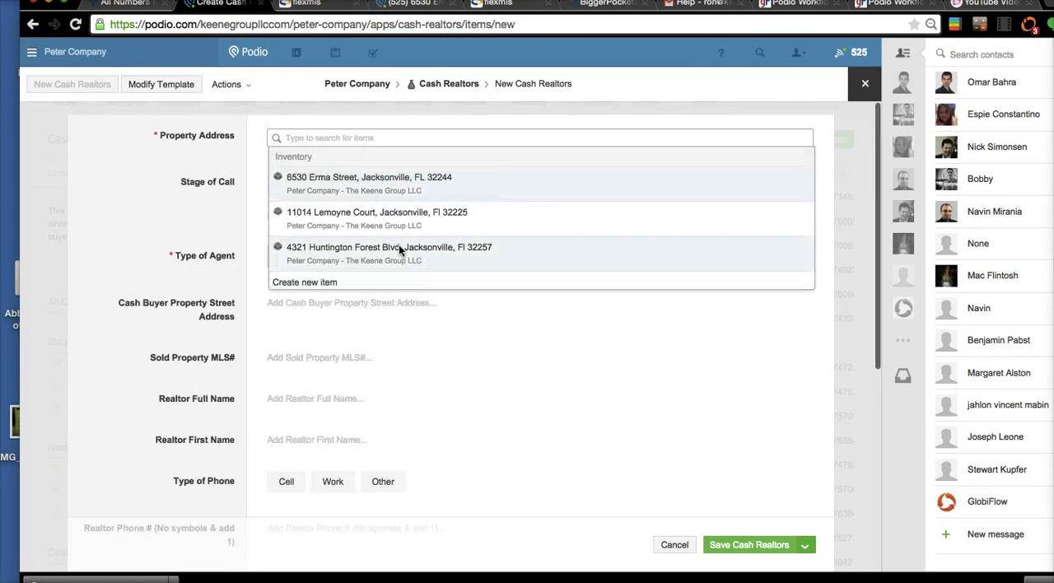
pyautogui.click(367, 191)
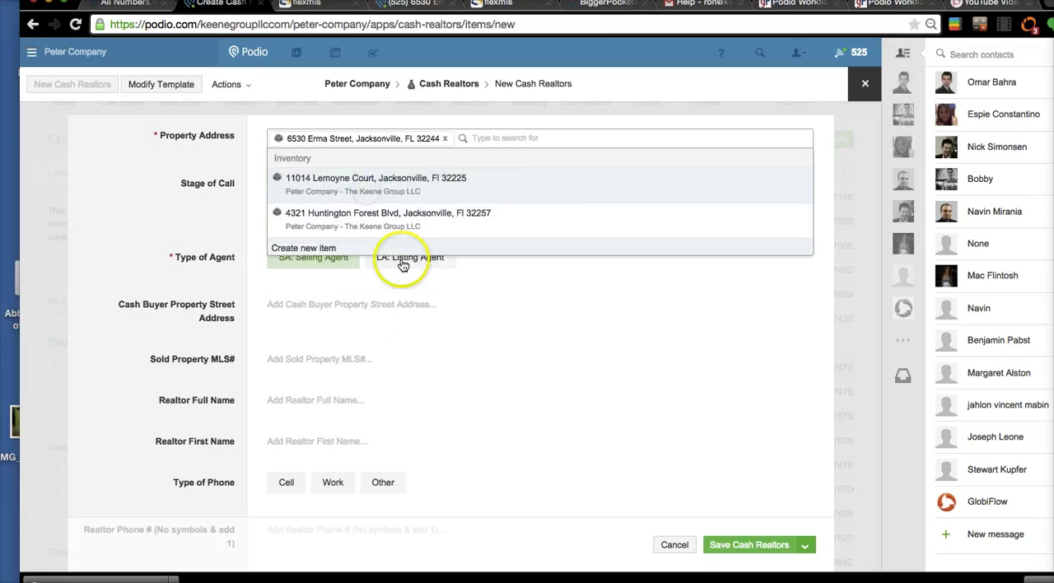
pyautogui.click(180, 231)
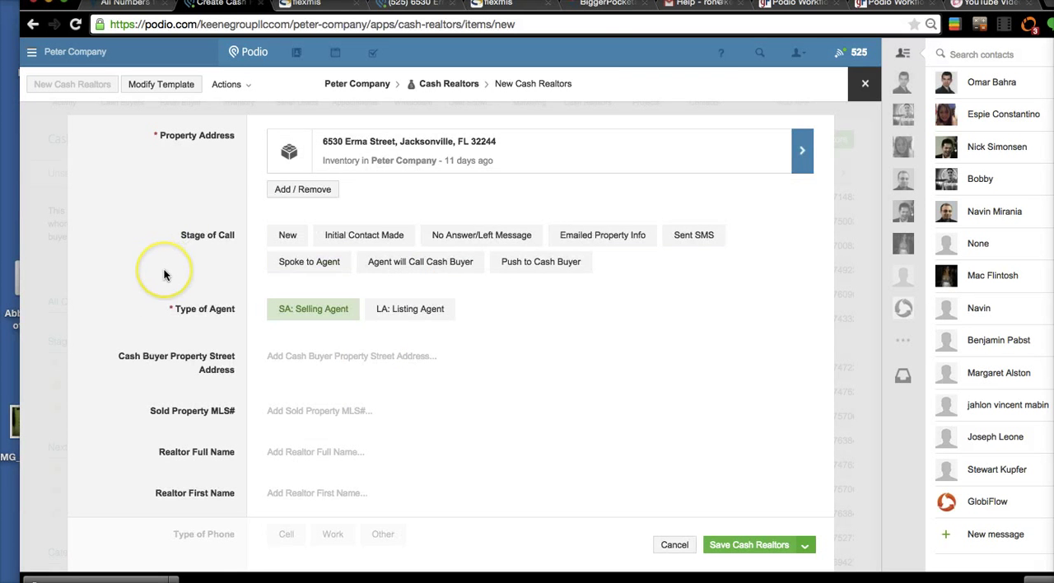
# - Examine the new item's fields from Stage of Call and Type of Agent through the realtor contact details to Next Action
pyautogui.scroll(-2, 165, 270)
pyautogui.scroll(2, 234, 246)
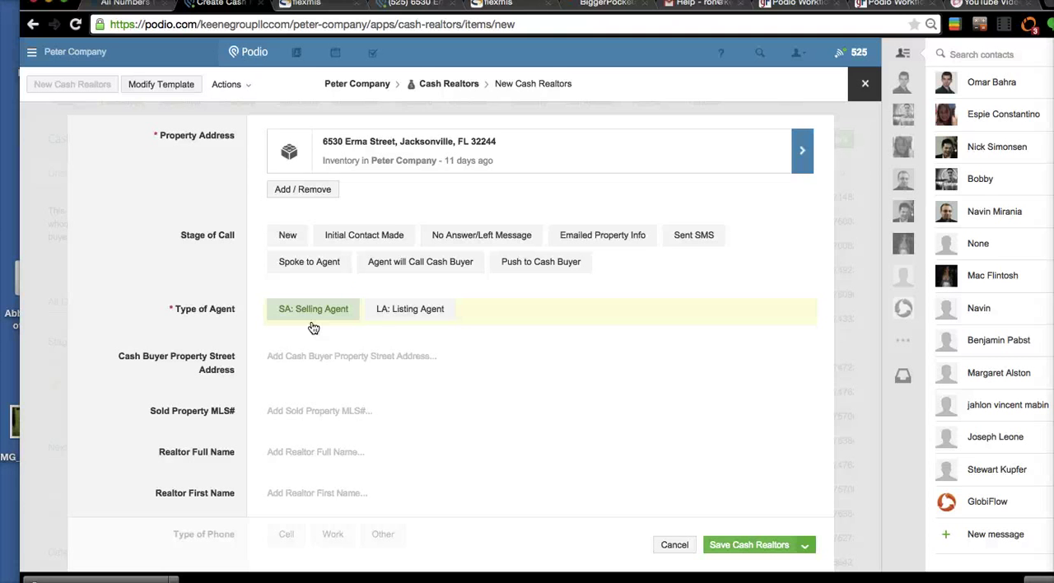
pyautogui.scroll(-1, 176, 286)
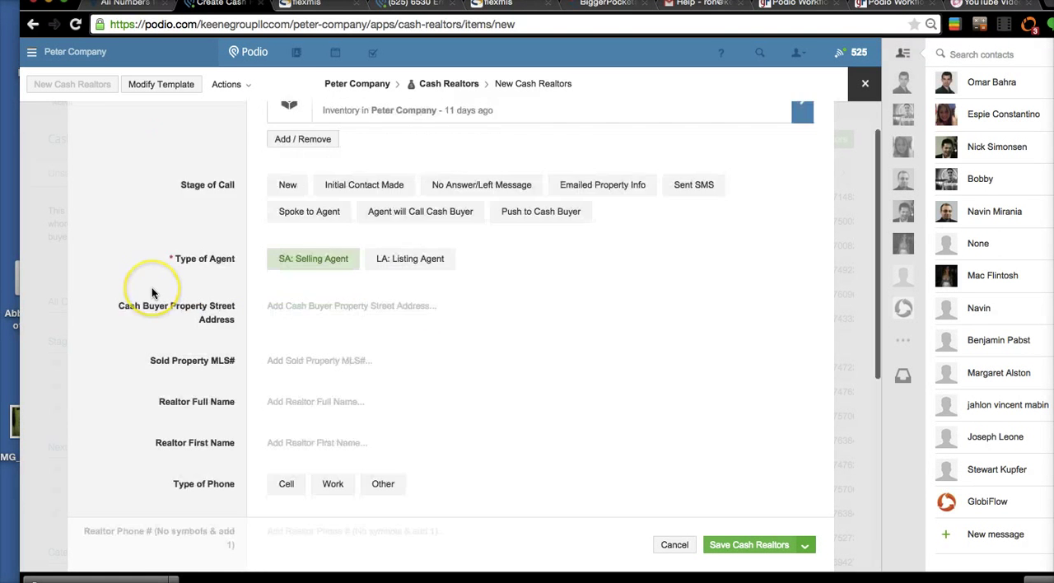
pyautogui.scroll(-3, 151, 290)
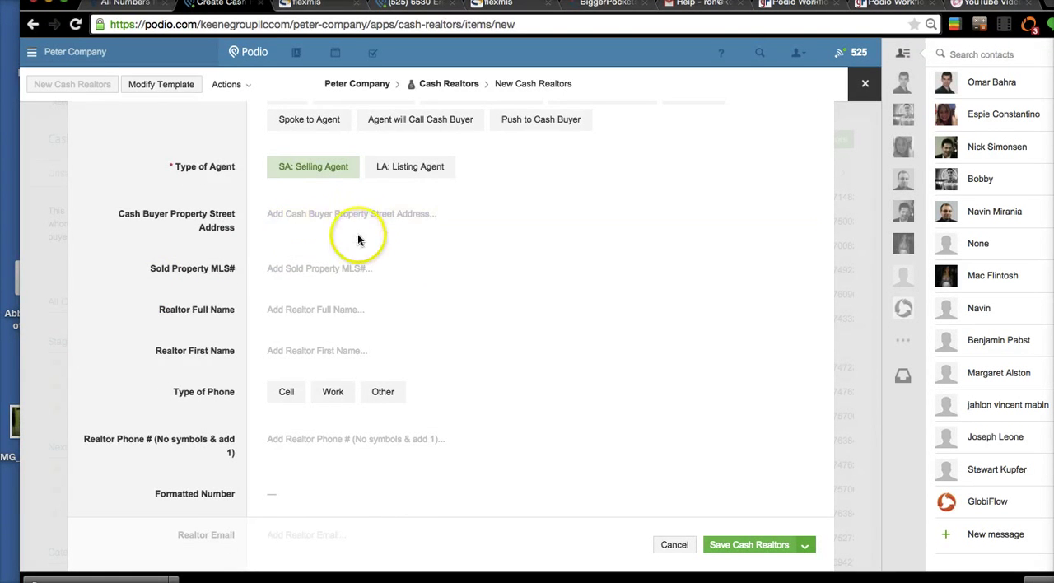
pyautogui.scroll(-1, 200, 264)
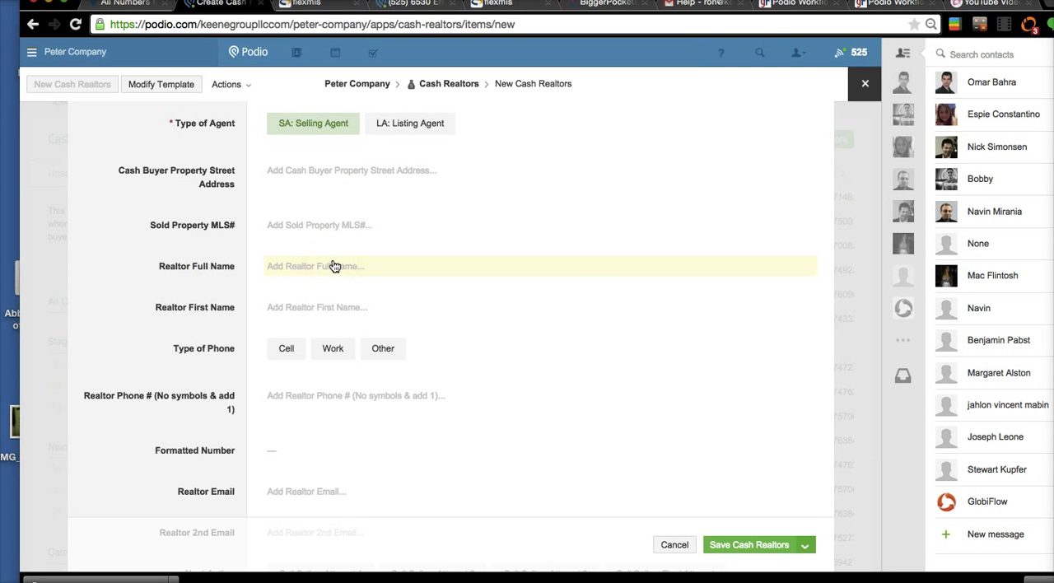
pyautogui.scroll(-2, 309, 317)
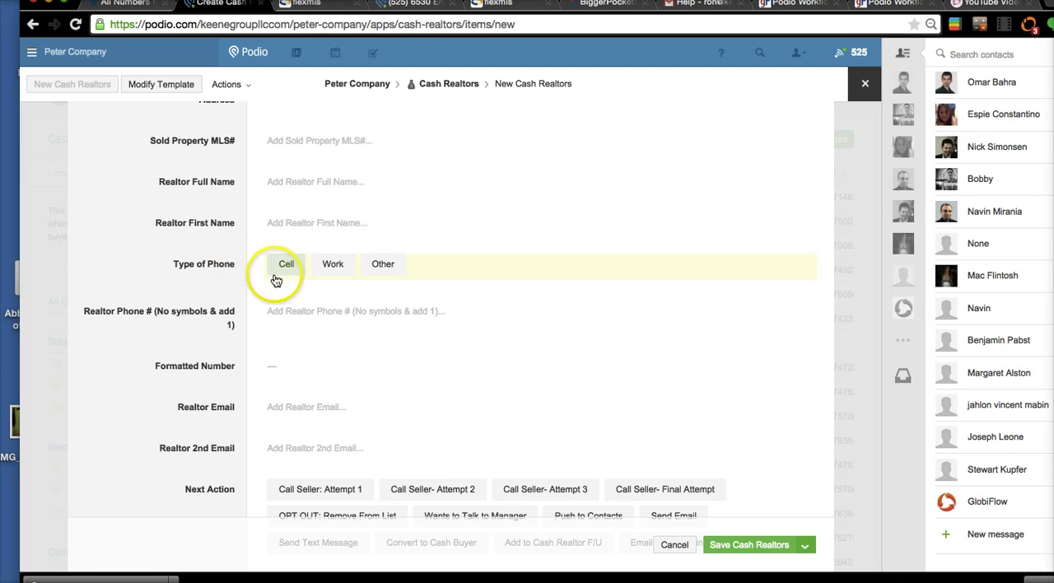
pyautogui.scroll(-3, 124, 317)
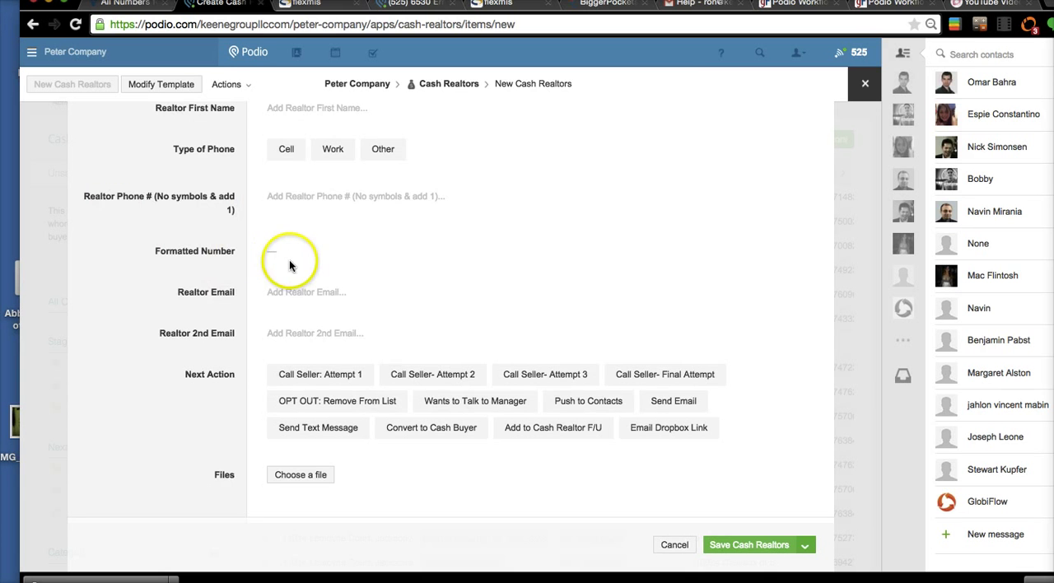
pyautogui.scroll(4, 284, 265)
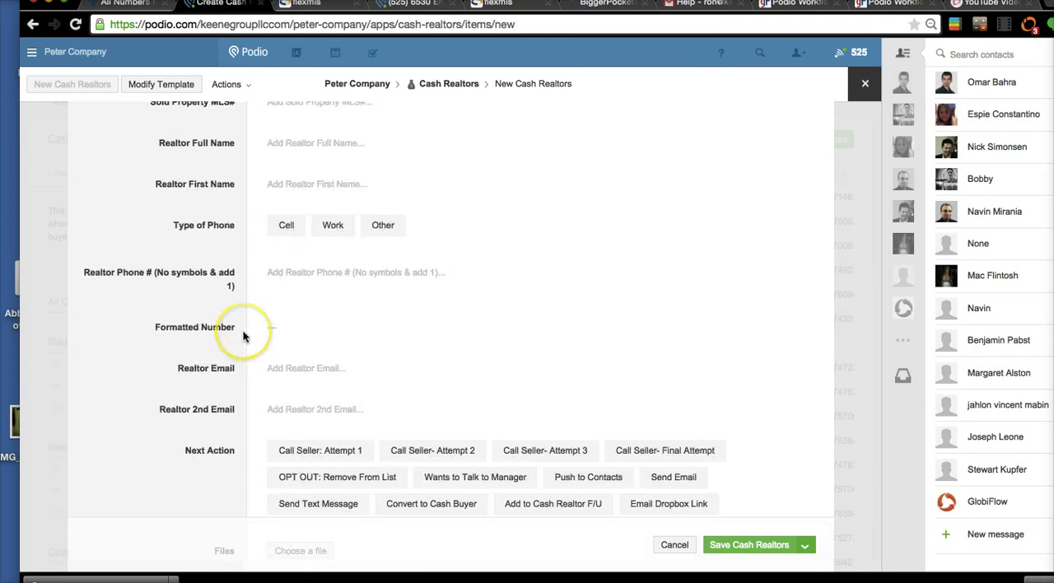
pyautogui.scroll(-2, 244, 335)
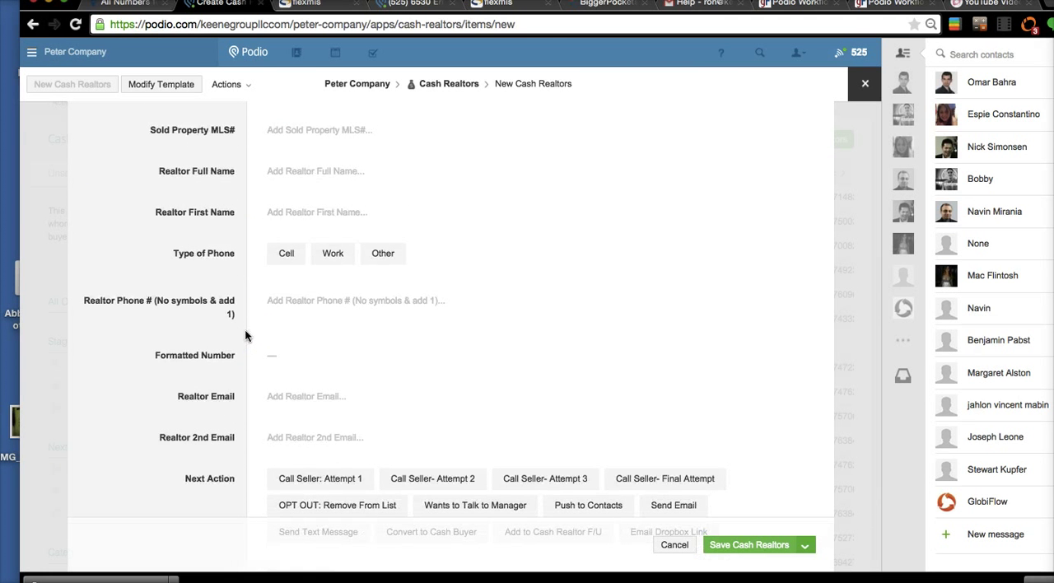
# - Enter a sample phone number in the Realtor Phone # field, and discard the new Cash Realtors item
pyautogui.click(249, 331)
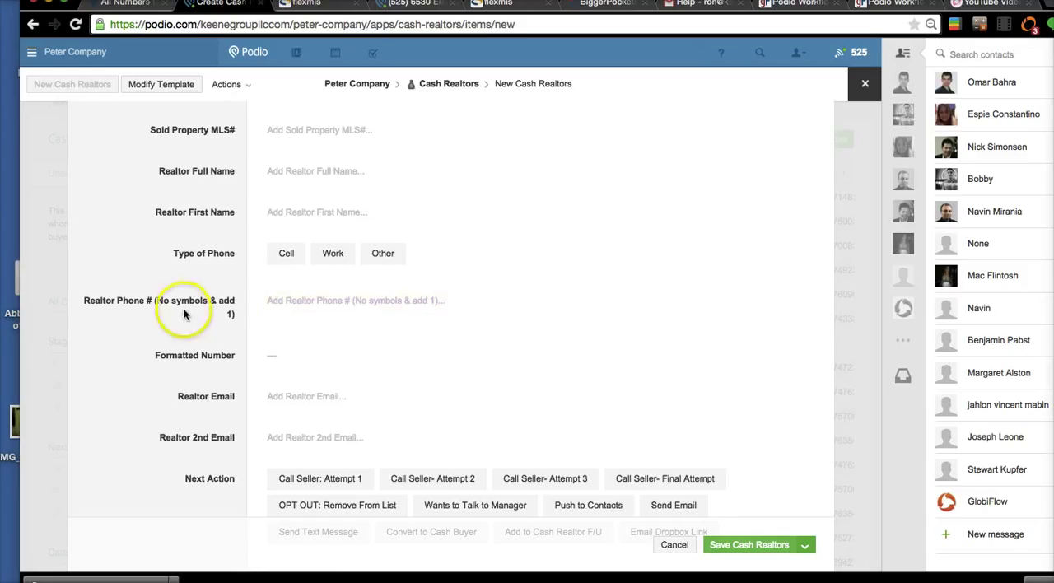
pyautogui.click(299, 304)
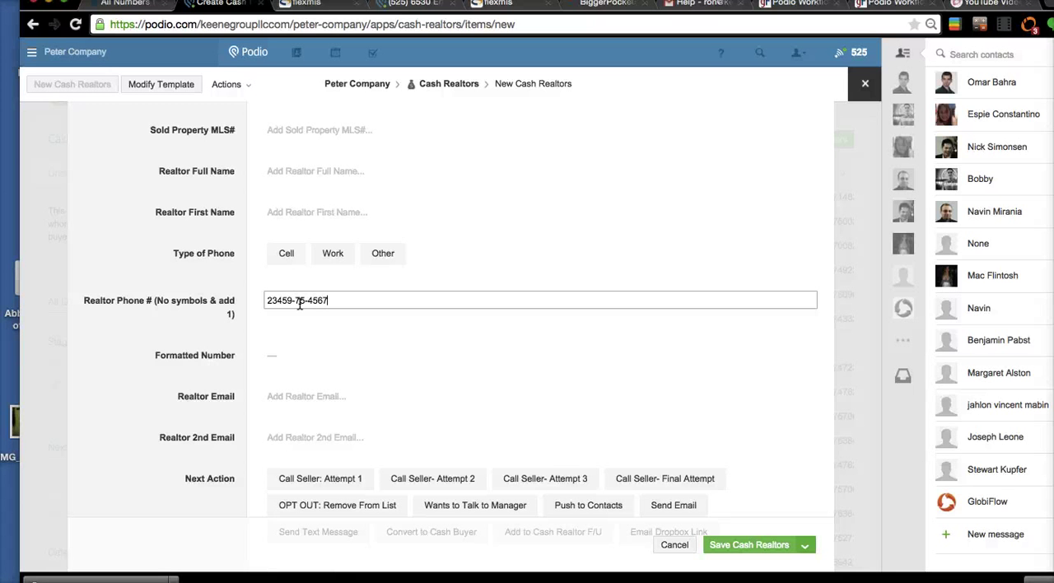
pyautogui.click(270, 311)
pyautogui.click(281, 302)
pyautogui.moveTo(282, 325); pyautogui.dragTo(222, 336)
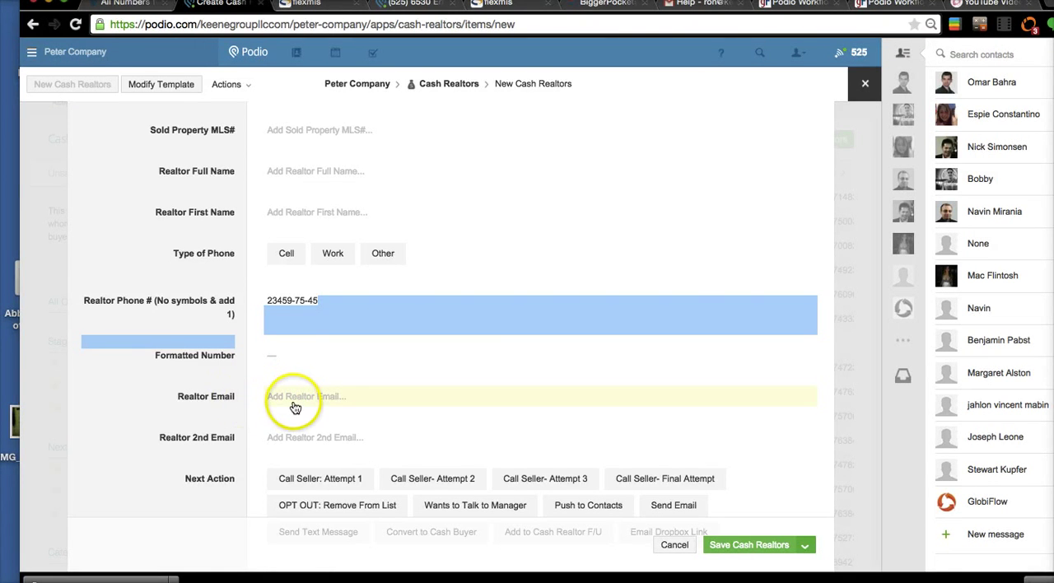
pyautogui.scroll(-3, 338, 447)
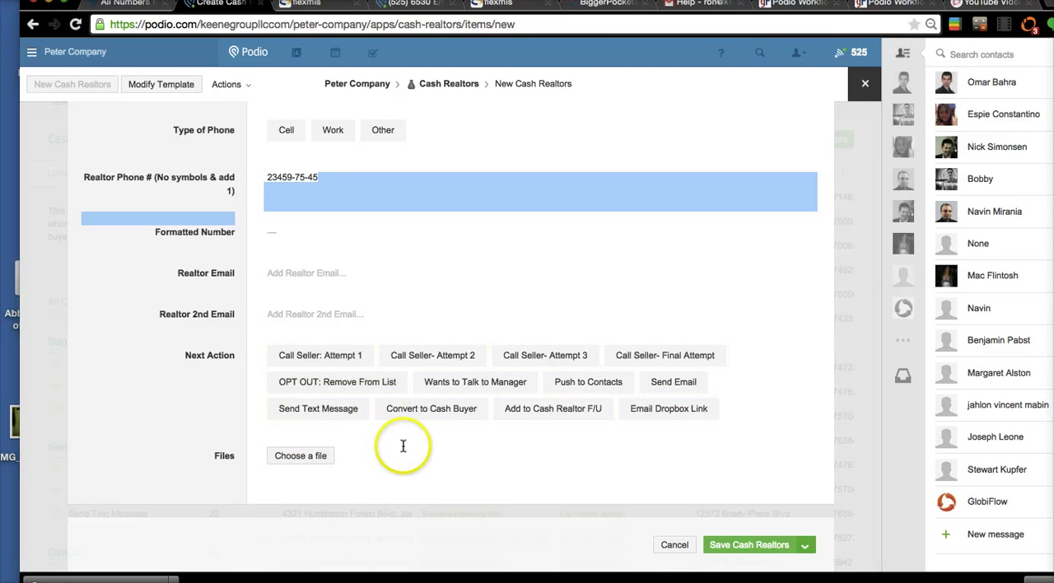
pyautogui.click(697, 556)
pyautogui.click(690, 553)
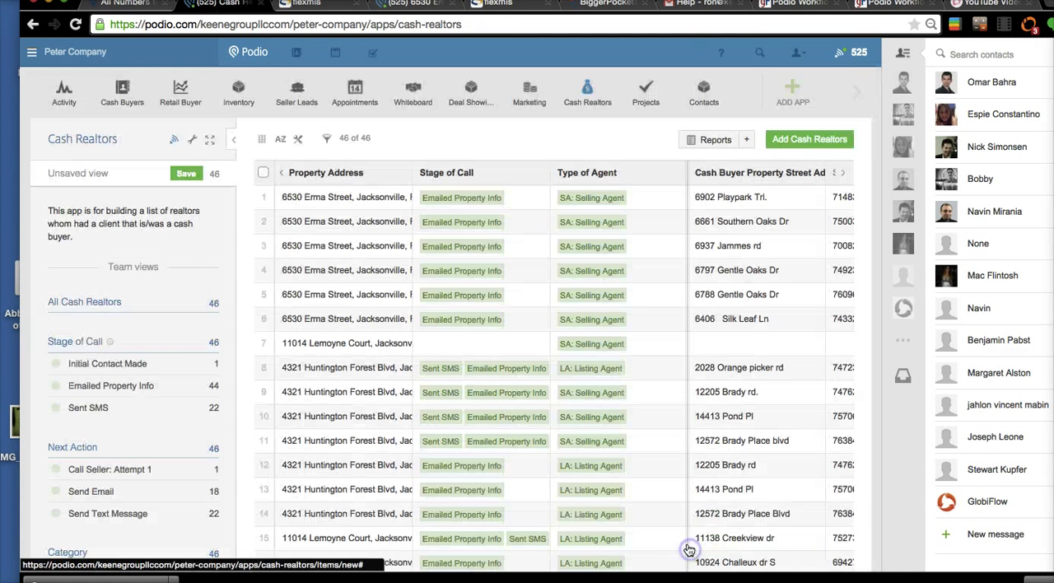
# - Open the first Cash Realtors item and examine its call stage, agent details, Next Action and Send Cash Realtors TEXT & Email task
pyautogui.click(354, 198)
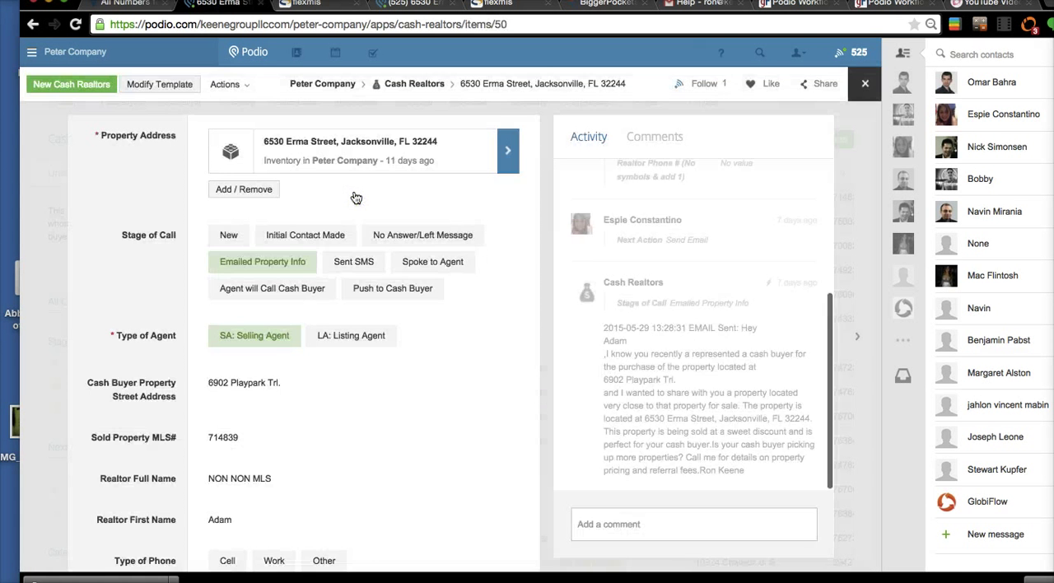
pyautogui.scroll(-2, 333, 357)
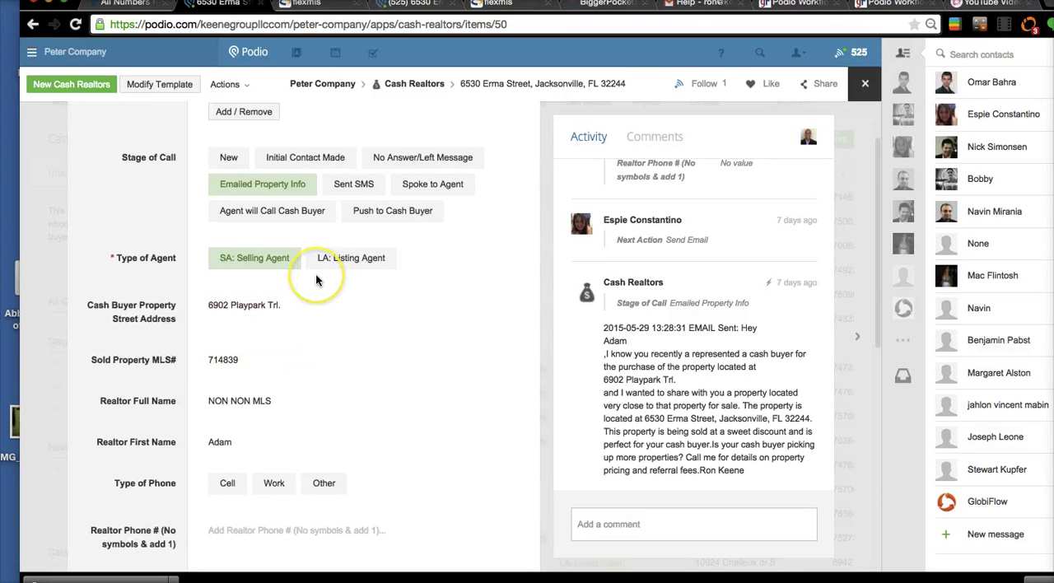
pyautogui.scroll(-3, 315, 276)
pyautogui.scroll(5, 316, 275)
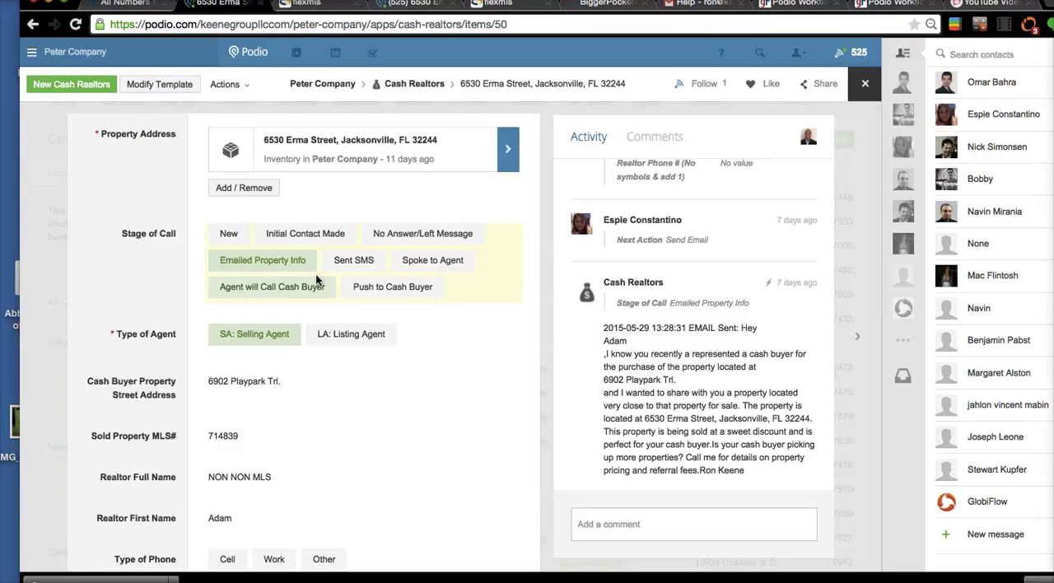
pyautogui.scroll(-15, 298, 466)
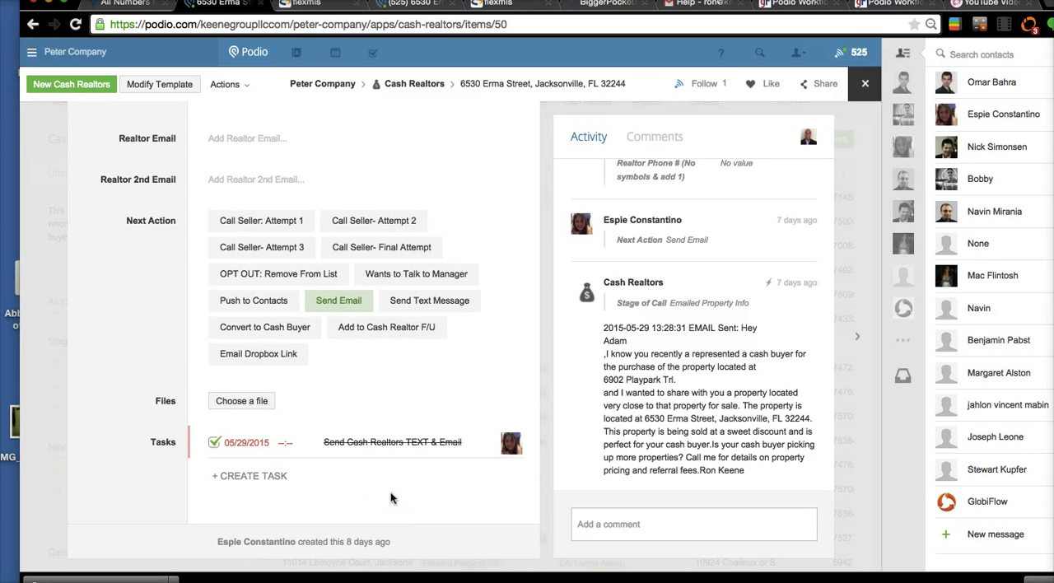
pyautogui.click(344, 442)
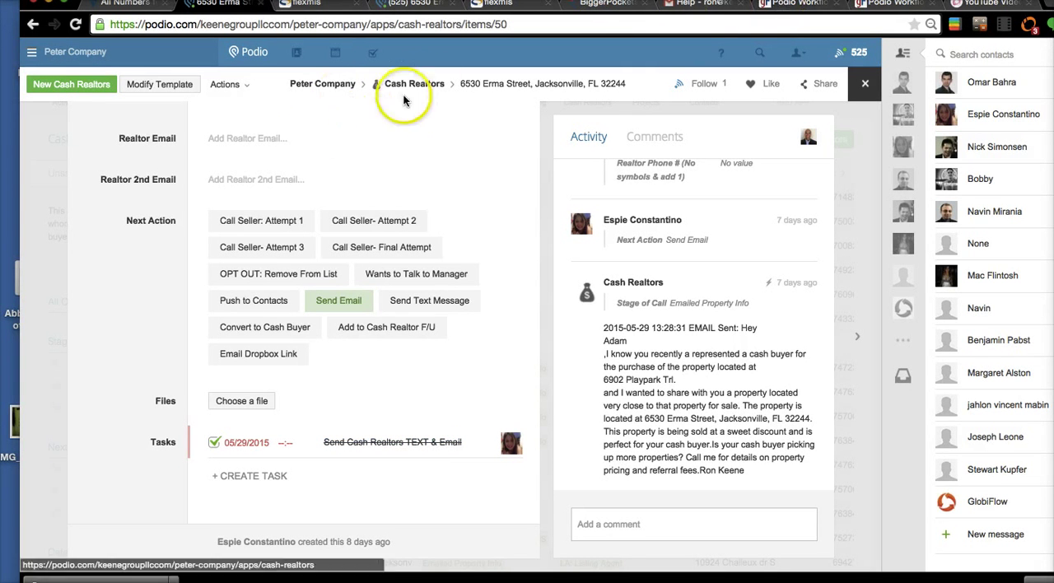
# - Switch to GlobiFlow and open the Cash Realtors flow "RK: Send Cash Realtors TEXT & Email" for editing
pyautogui.click(803, 8)
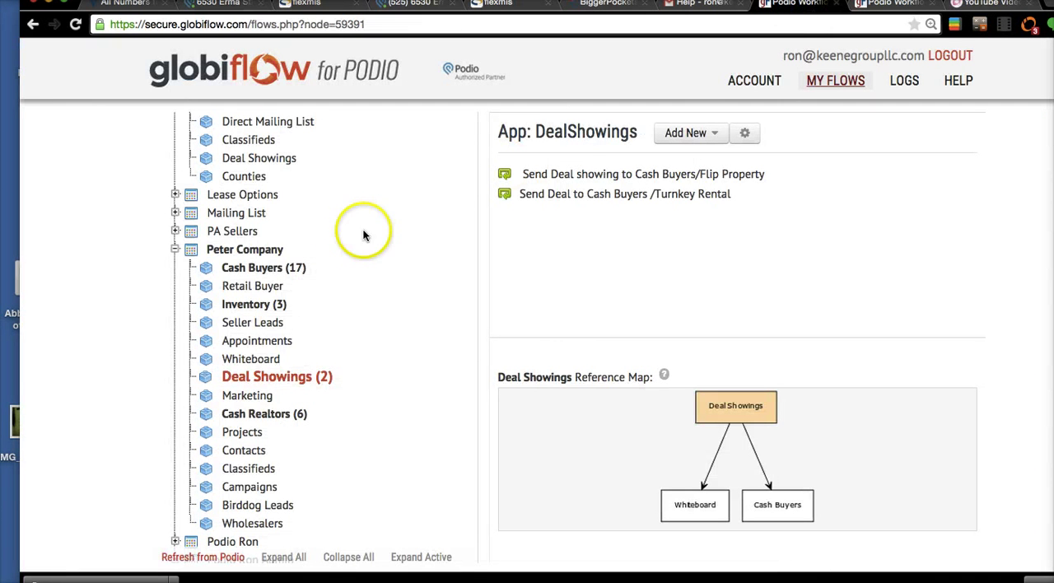
pyautogui.click(266, 416)
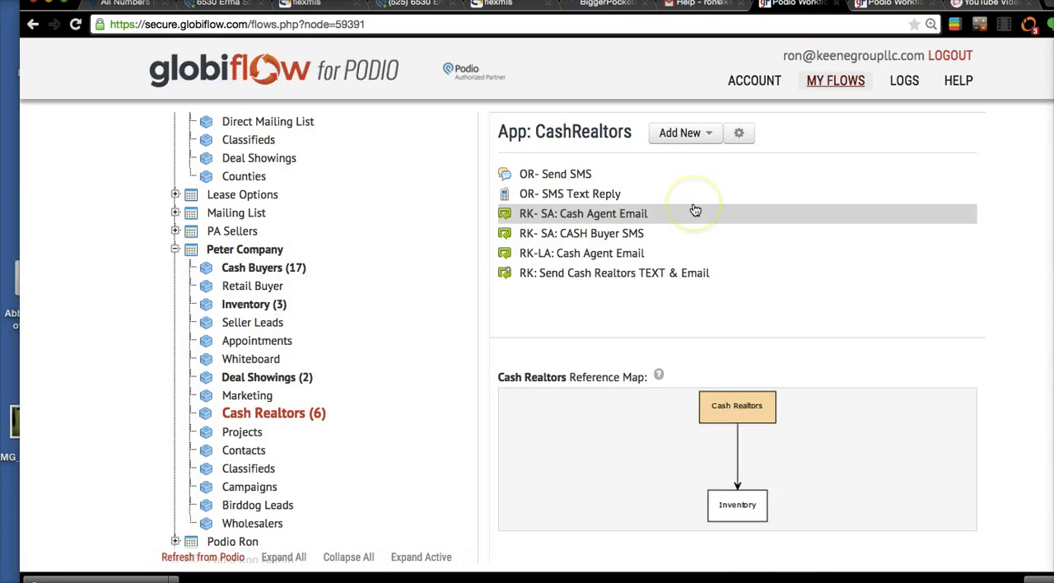
pyautogui.click(696, 211)
pyautogui.click(624, 275)
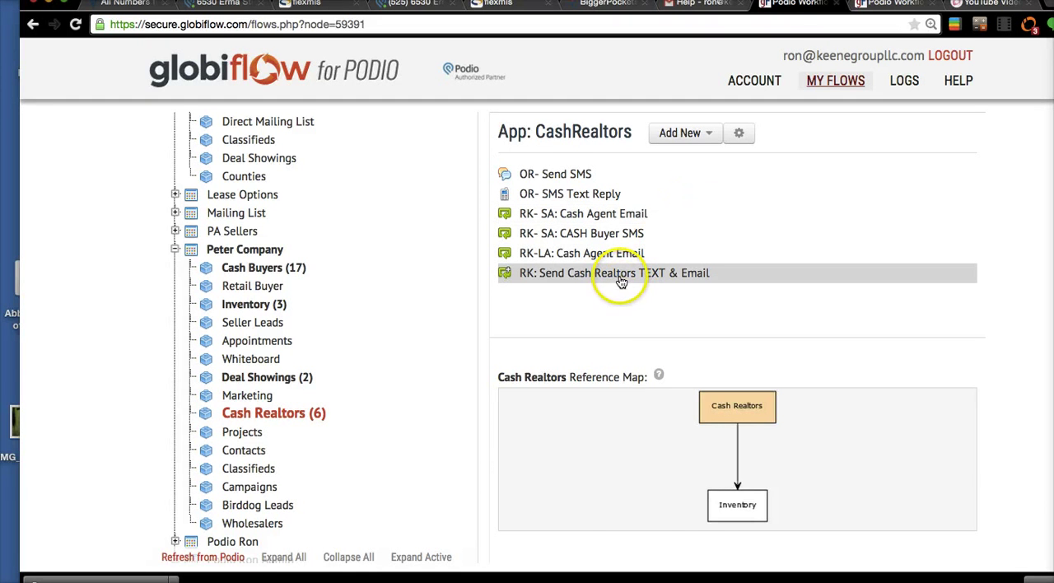
pyautogui.click(611, 447)
pyautogui.click(597, 423)
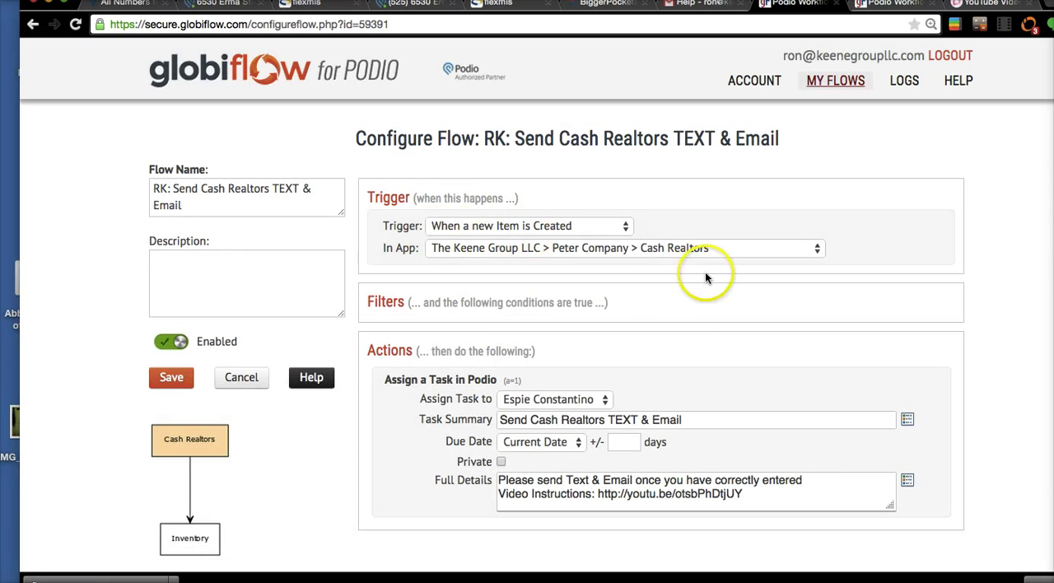
# - Examine the flow's task assignment, highlight the video instructions link in Full Details, and leave the flow without saving
pyautogui.scroll(-1, 604, 299)
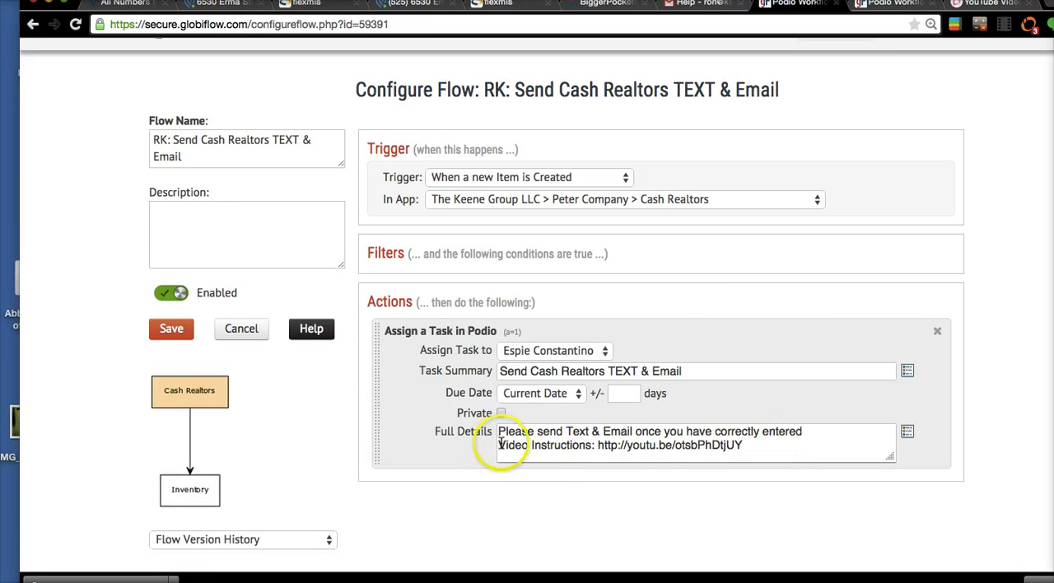
pyautogui.click(740, 451)
pyautogui.moveTo(739, 452); pyautogui.dragTo(601, 446)
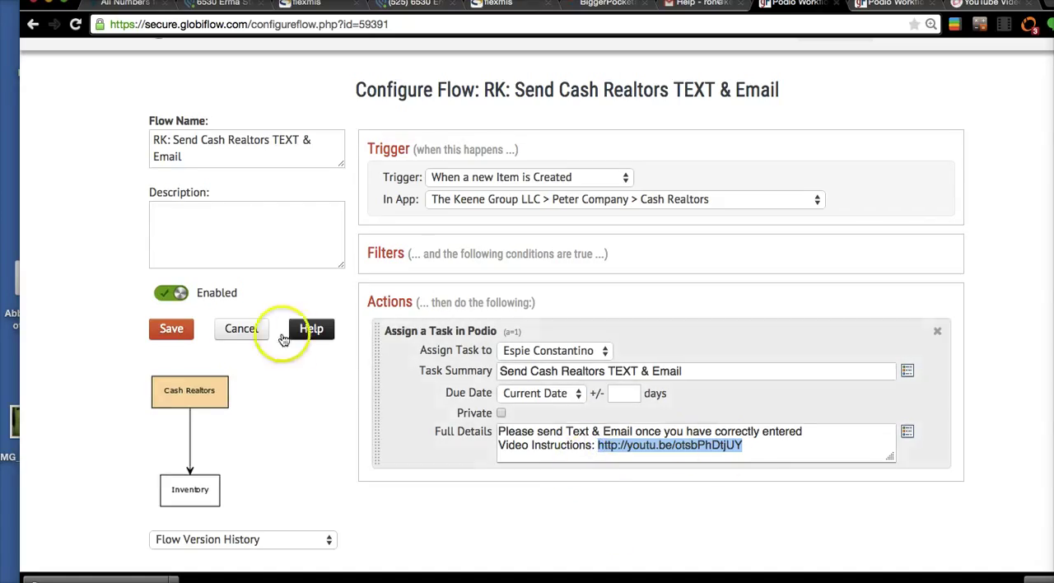
pyautogui.click(238, 330)
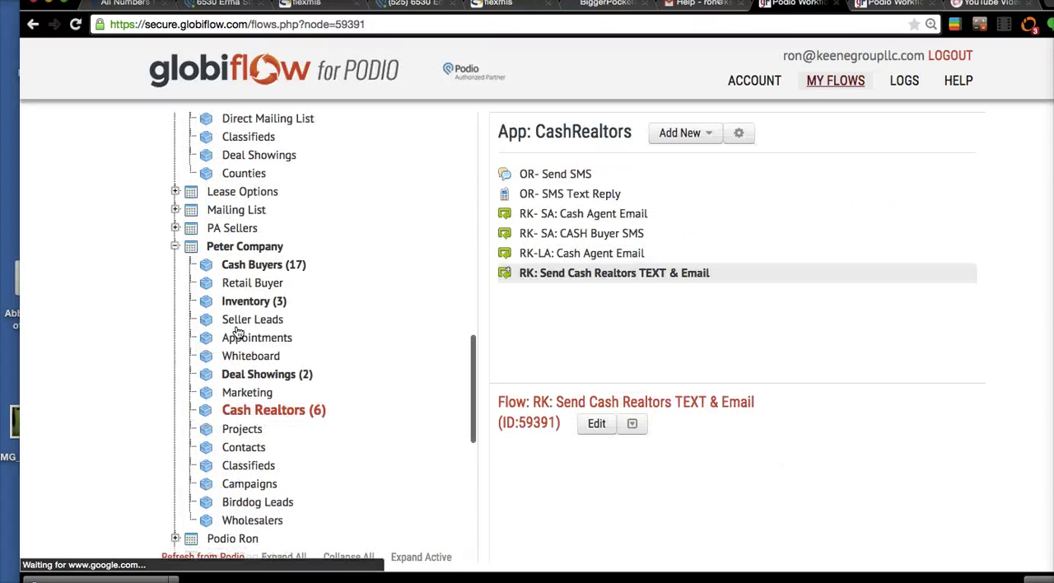
# - Switch back to Podio, glance at the property's inventory item, and return to the open Cash Realtors item
pyautogui.click(260, 346)
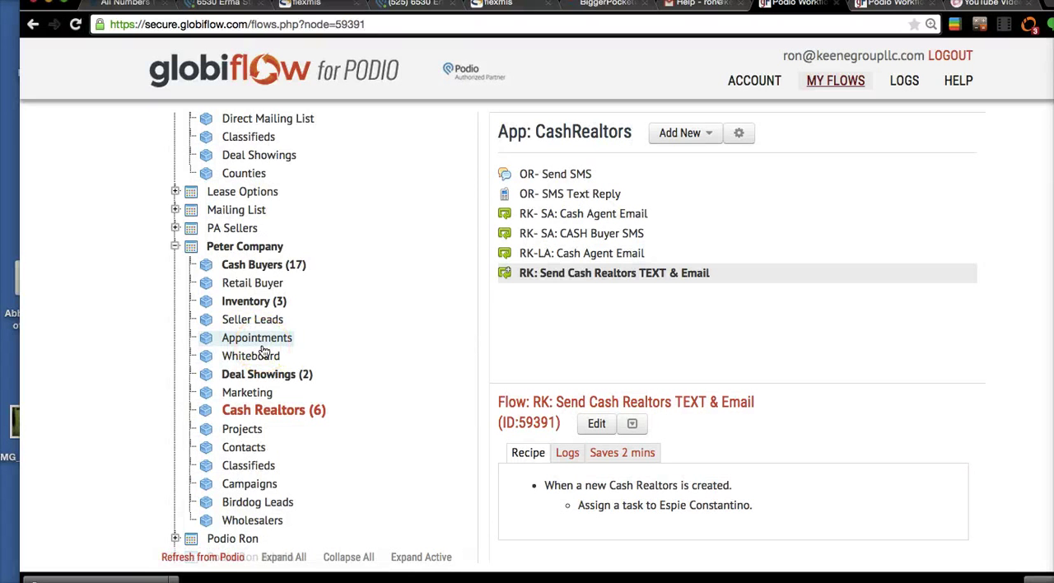
pyautogui.click(393, 8)
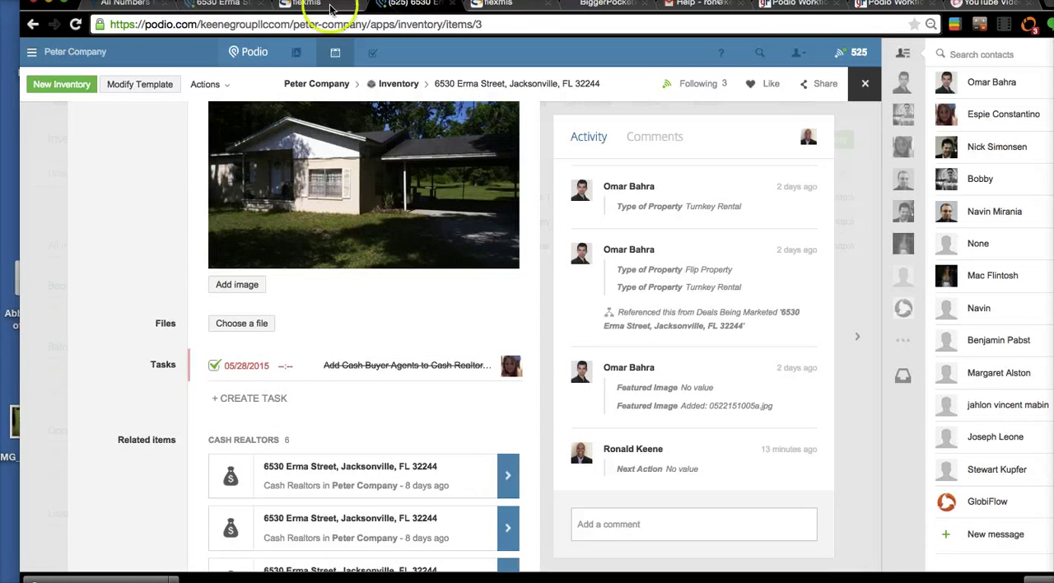
pyautogui.click(222, 7)
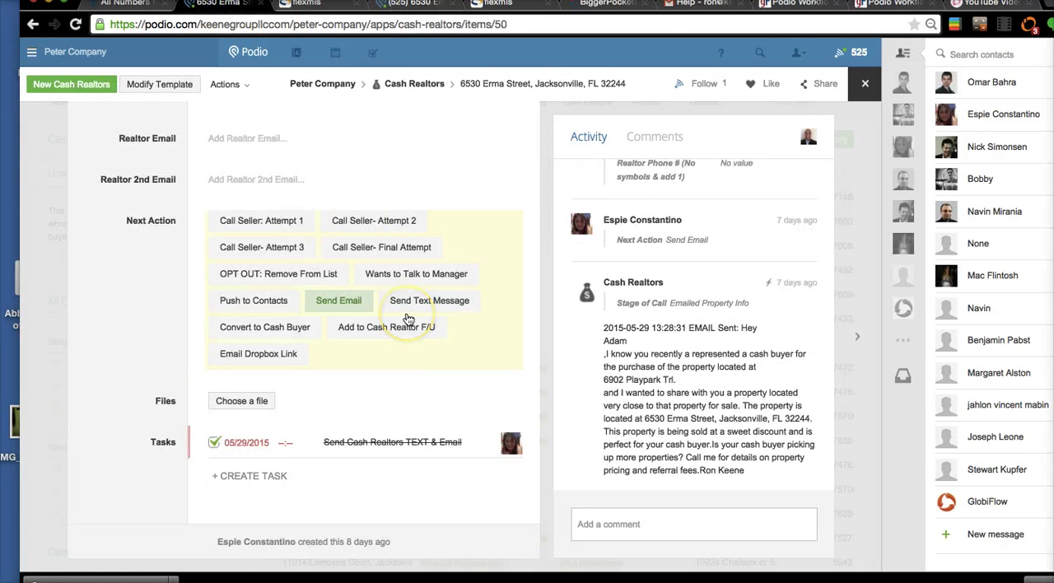
# - Finish reviewing the first Cash Realtors item, close it, and open the second item in the list
pyautogui.scroll(6, 408, 319)
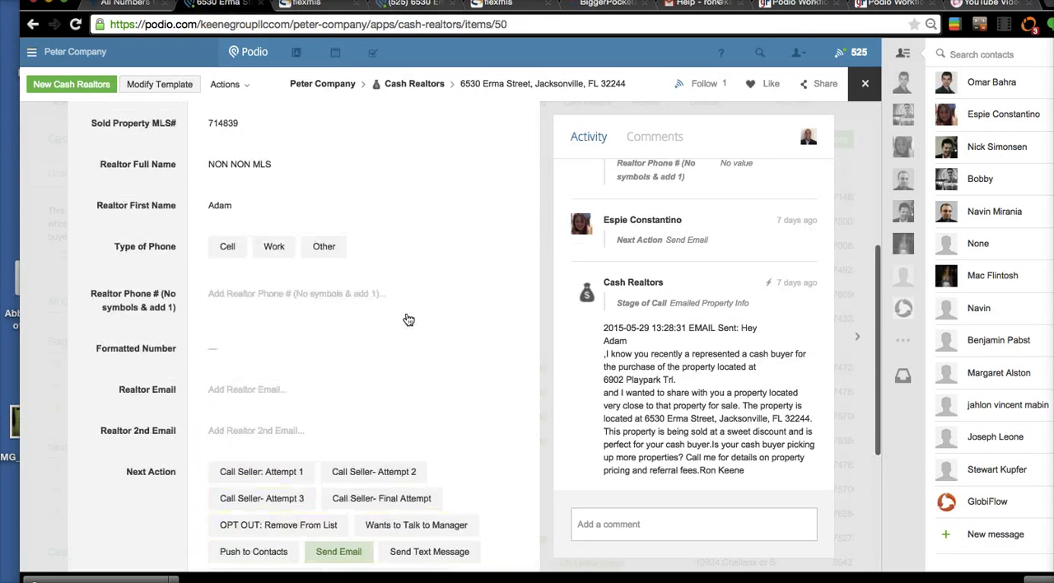
pyautogui.scroll(-3, 407, 320)
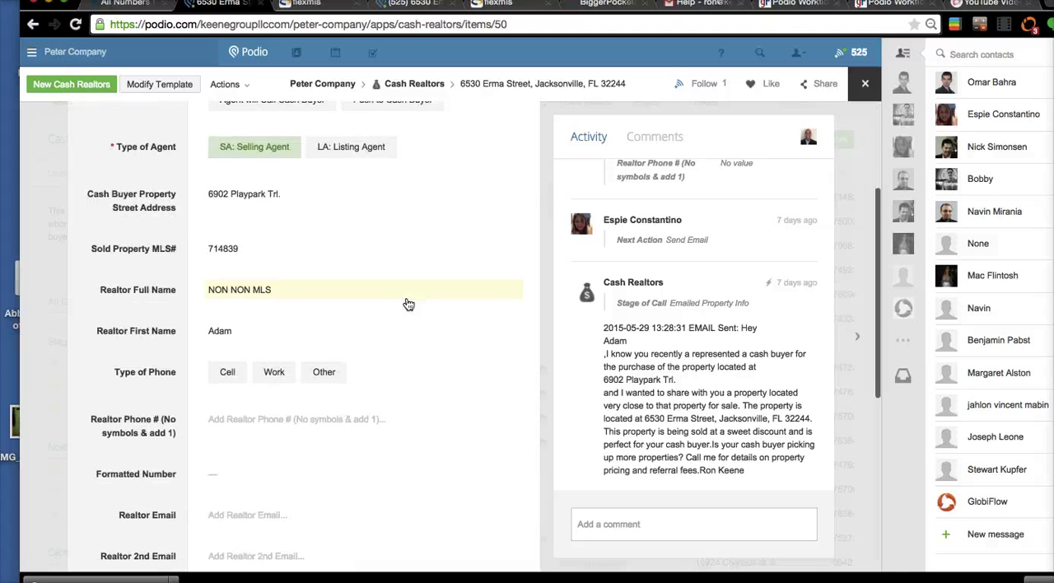
pyautogui.click(865, 83)
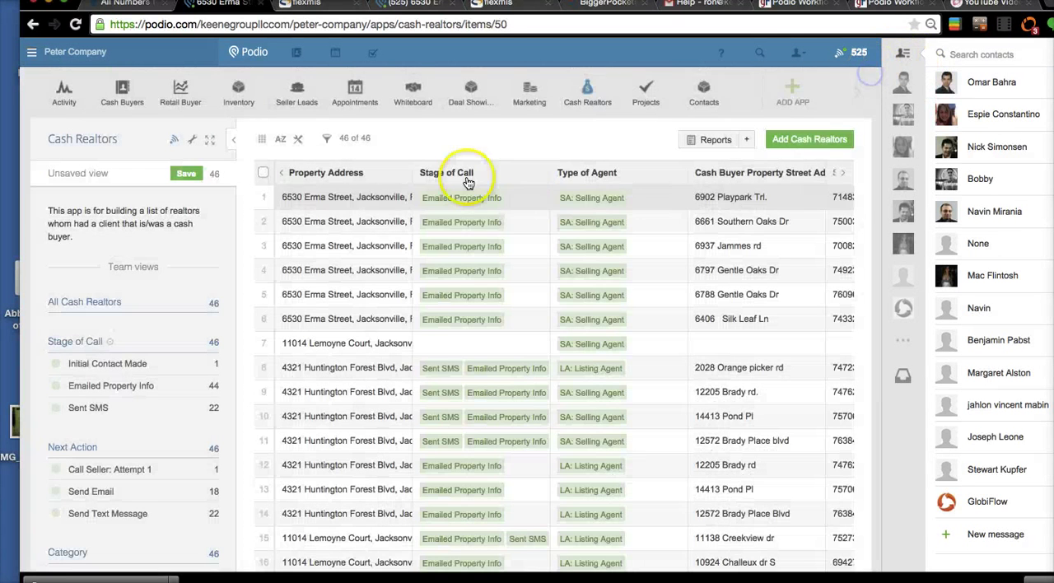
pyautogui.click(394, 228)
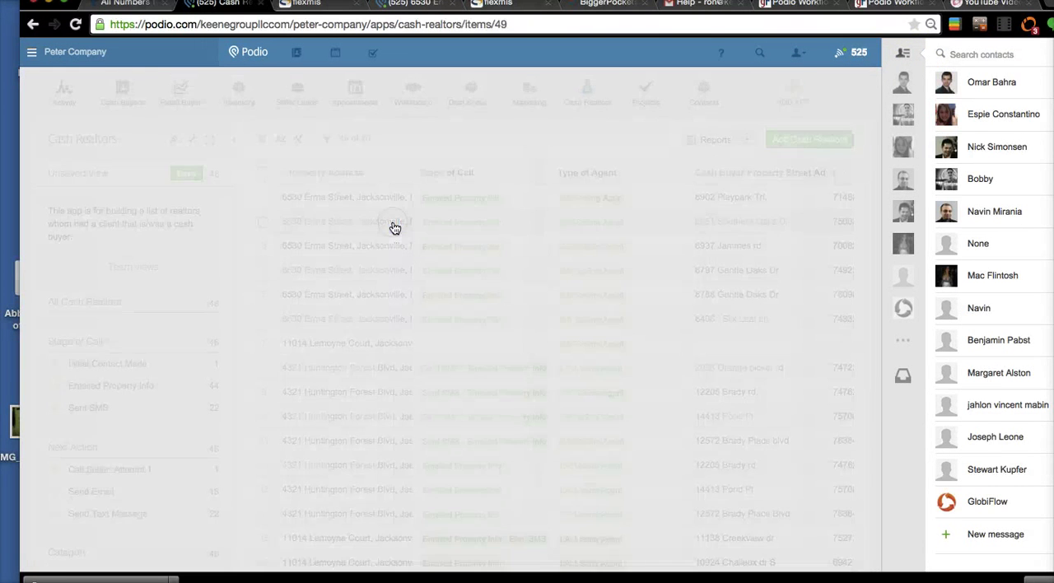
pyautogui.scroll(-5, 417, 420)
pyautogui.scroll(3, 417, 416)
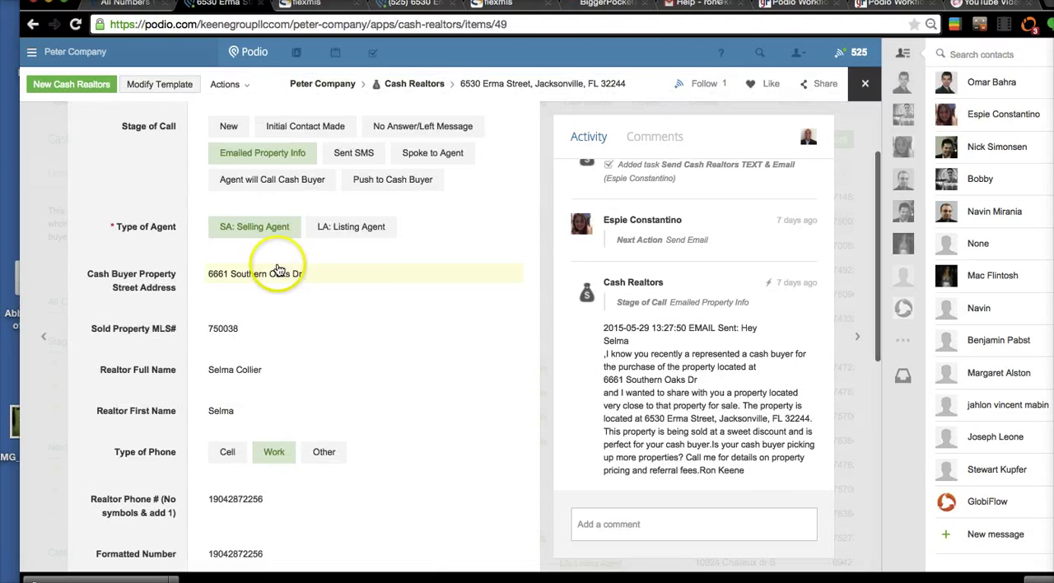
# - Examine the second Cash Realtors item's call stage, agent type, cash buyer property address, MLS number, realtor name, phone and email fields
pyautogui.scroll(1, 278, 268)
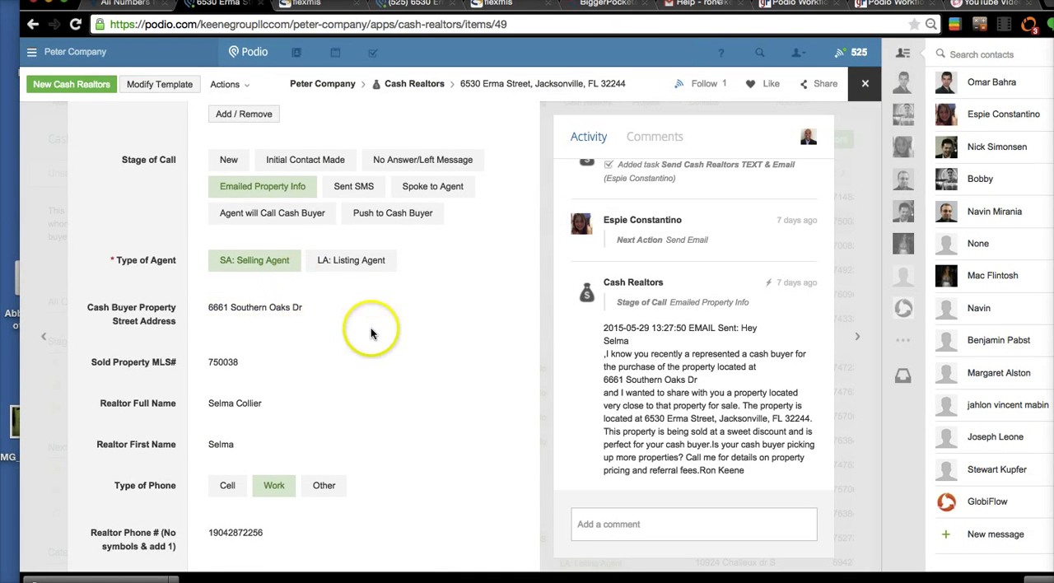
pyautogui.scroll(-1, 371, 328)
pyautogui.scroll(-1, 330, 280)
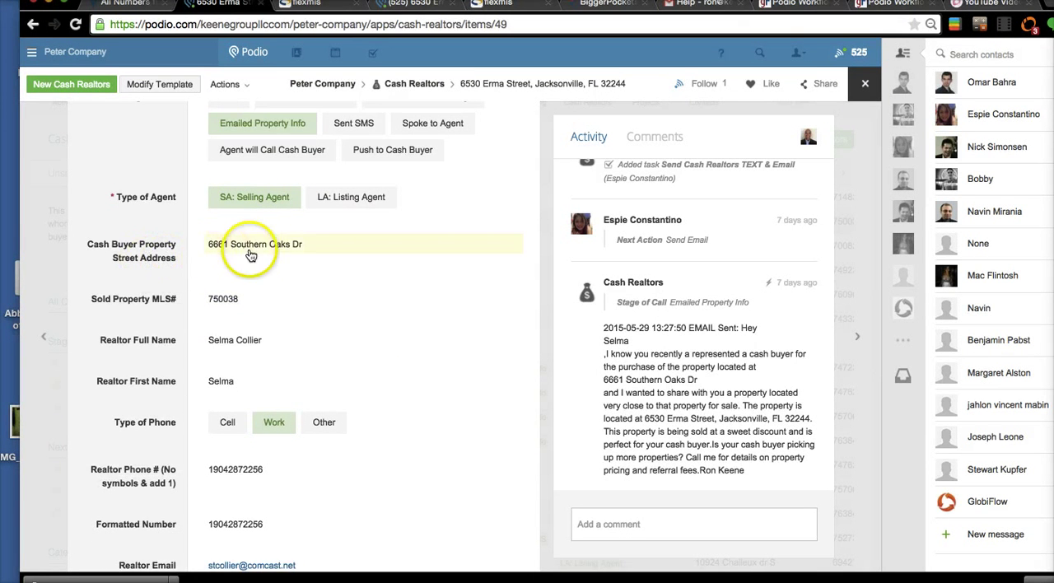
pyautogui.scroll(6, 305, 250)
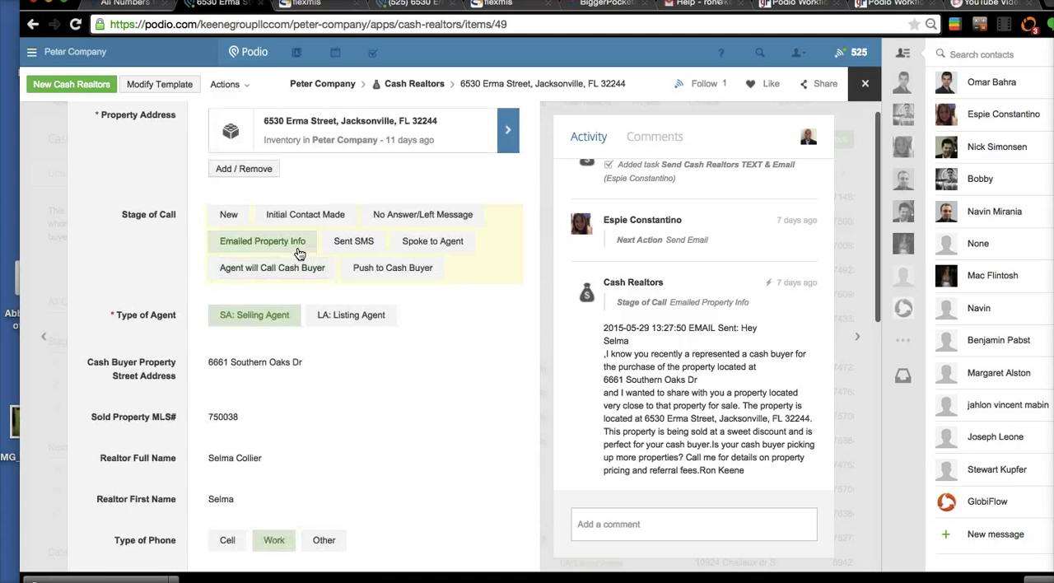
pyautogui.scroll(-3, 300, 254)
pyautogui.scroll(2, 300, 254)
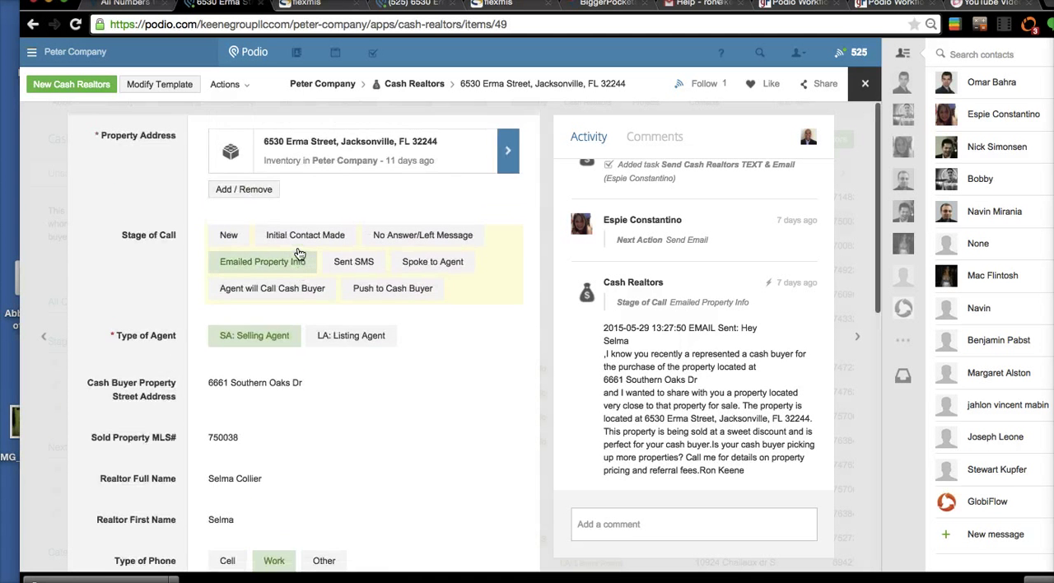
pyautogui.scroll(-4, 224, 485)
pyautogui.scroll(-1, 224, 484)
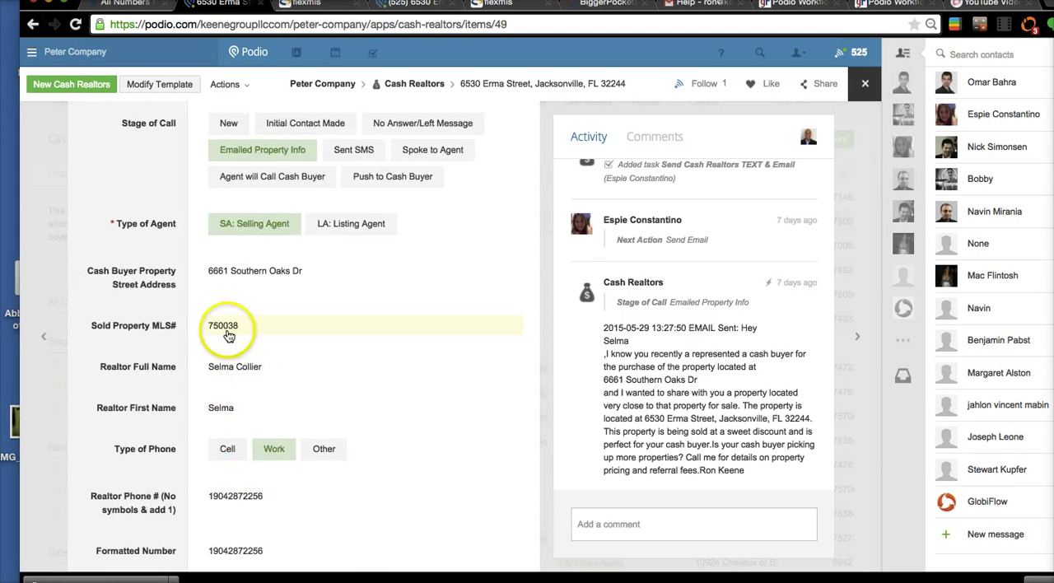
pyautogui.scroll(-3, 271, 424)
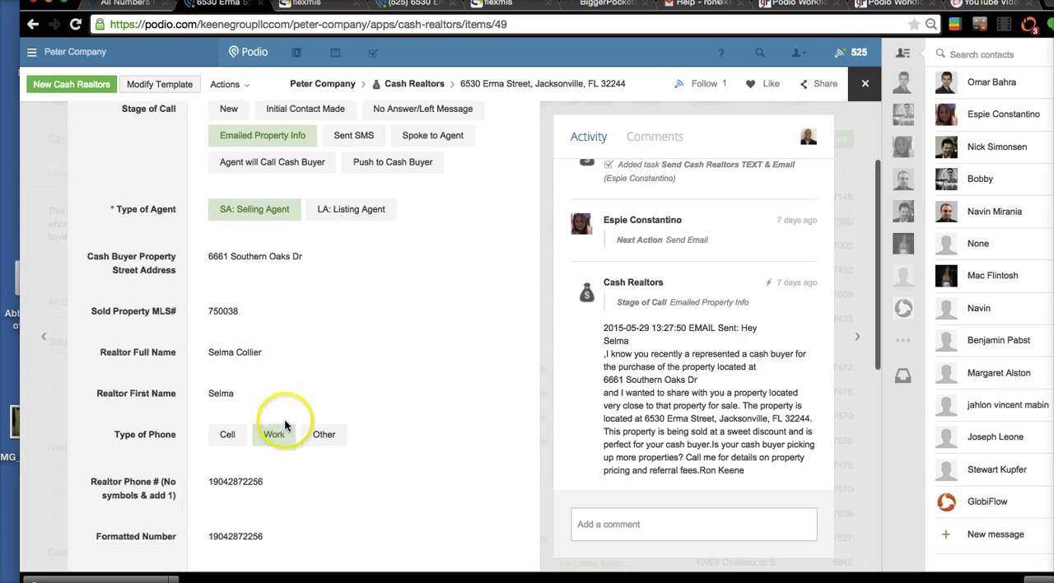
pyautogui.scroll(-5, 228, 368)
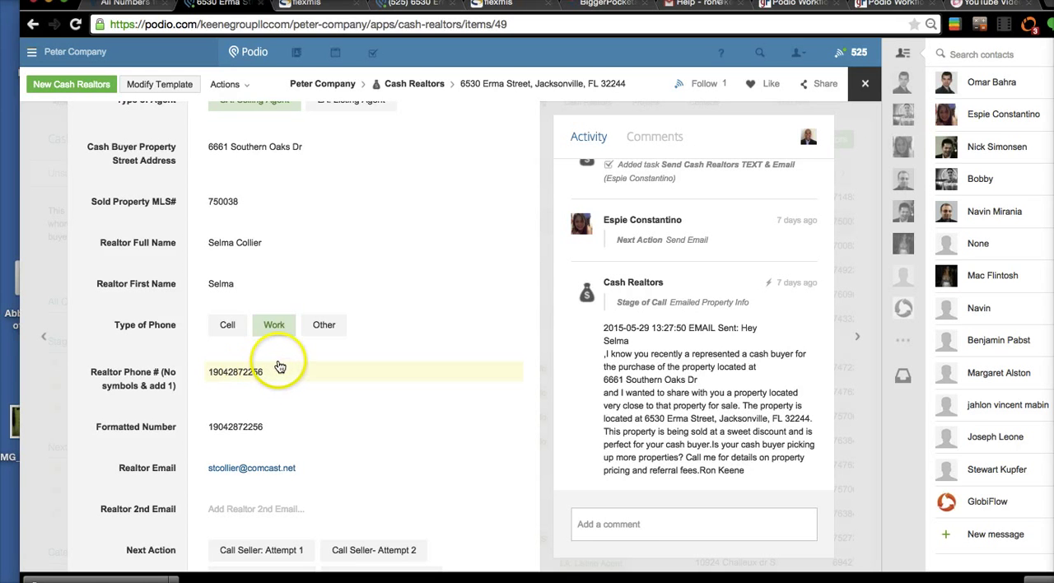
pyautogui.click(275, 325)
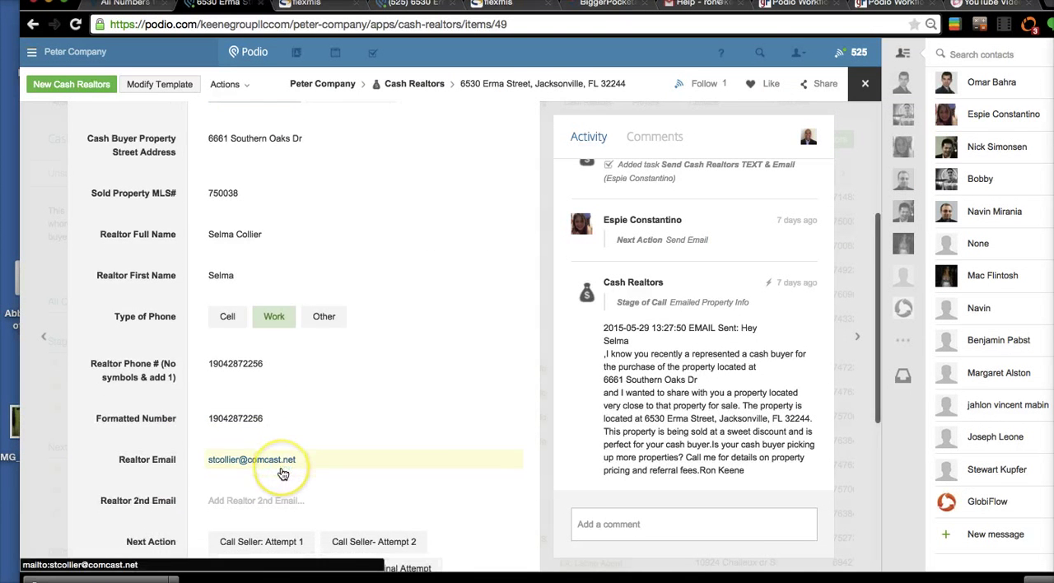
pyautogui.scroll(-2, 280, 476)
pyautogui.scroll(-2, 307, 433)
pyautogui.scroll(8, 307, 433)
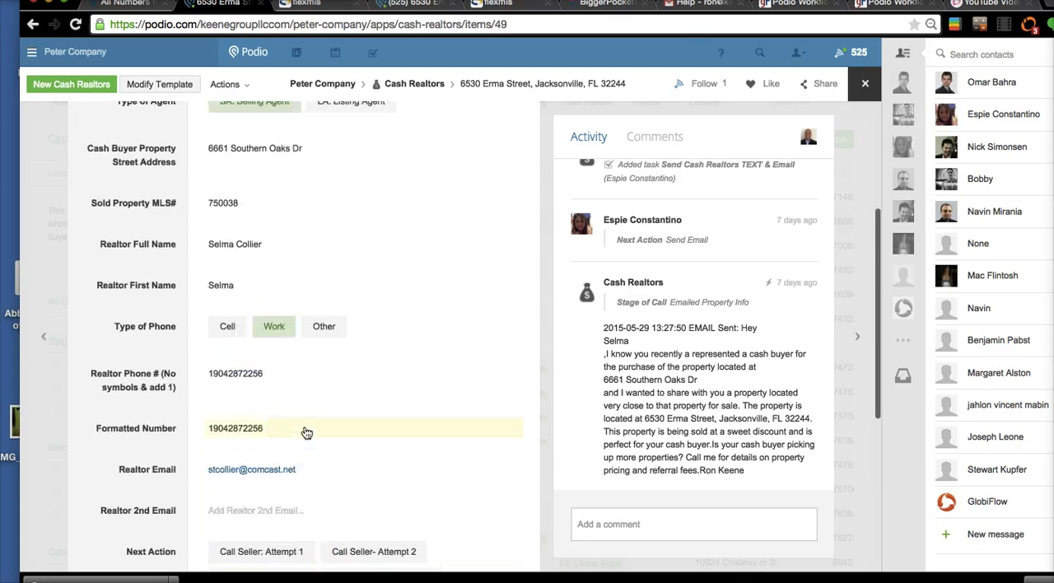
pyautogui.scroll(3, 306, 433)
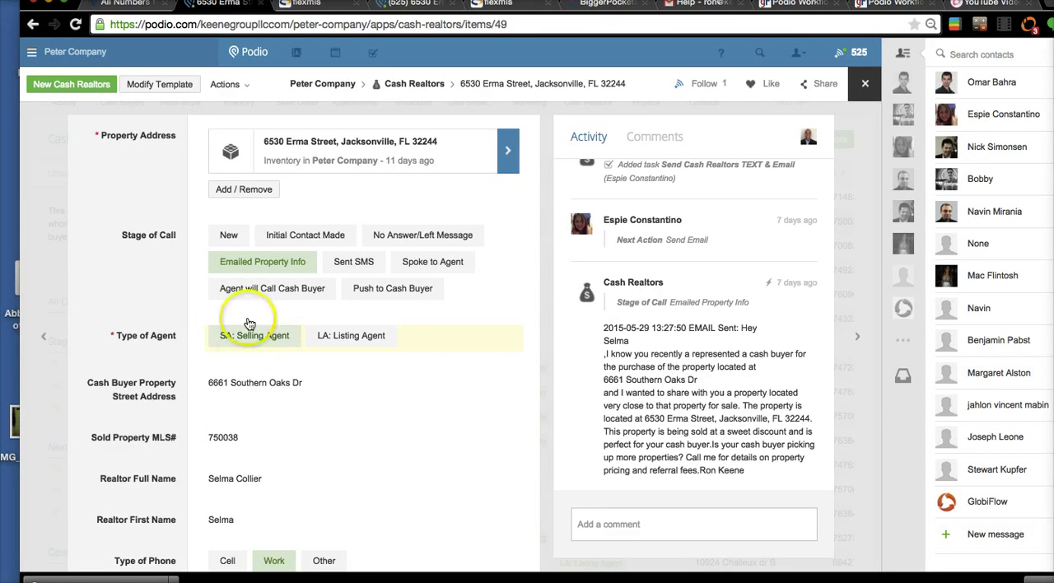
# - Switch to GlobiFlow and open the Cash Realtors flow "RK- SA: Cash Agent Email" for editing
pyautogui.click(806, 11)
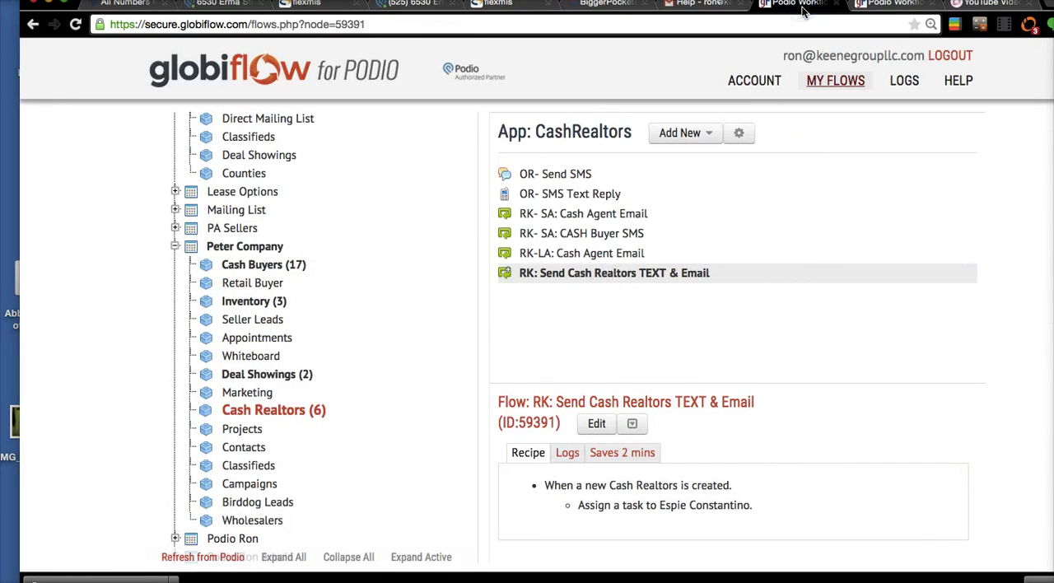
pyautogui.click(621, 253)
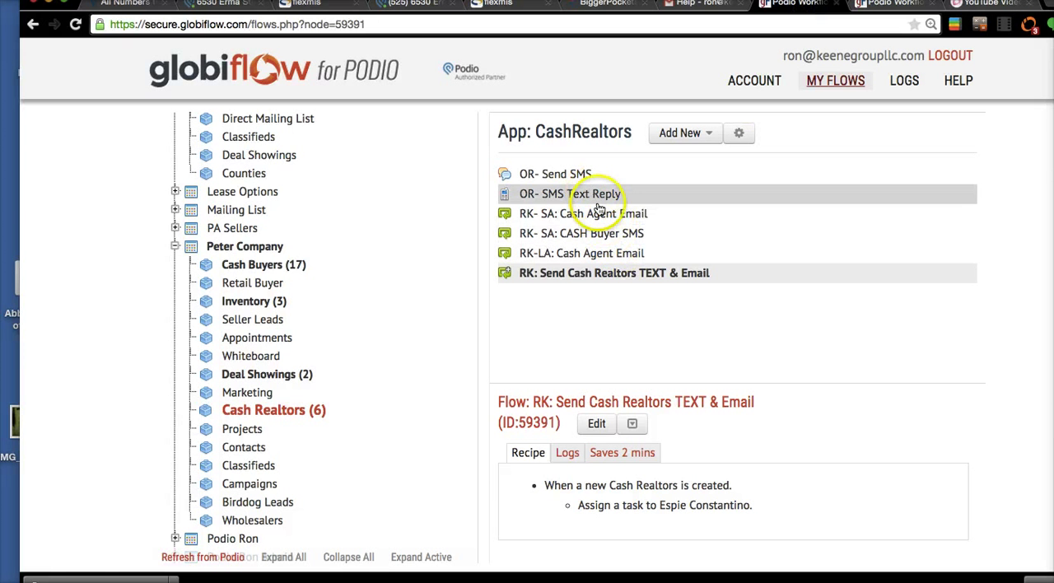
pyautogui.click(602, 214)
pyautogui.click(781, 410)
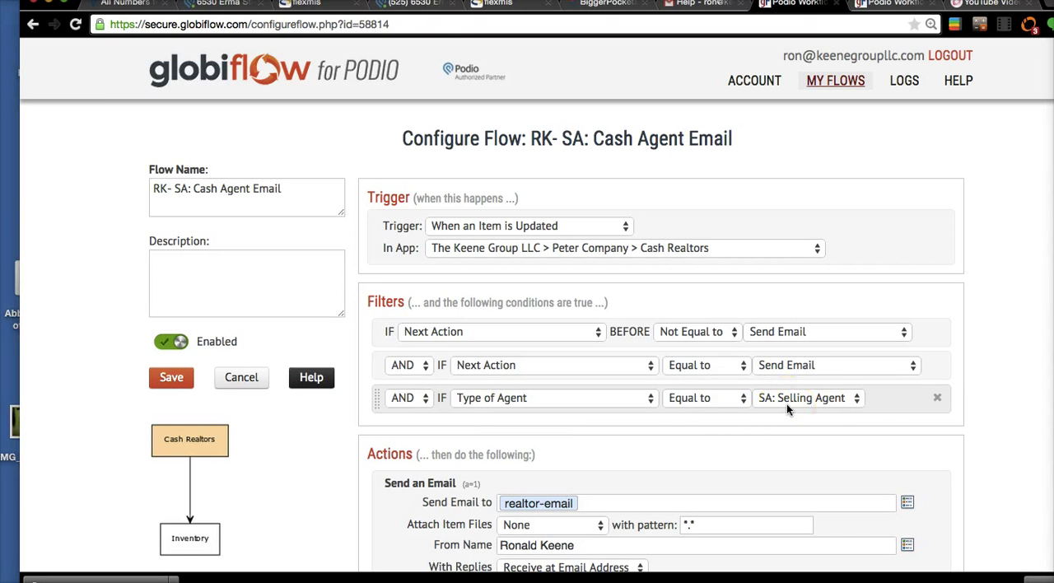
# - Review the Send an Email action's recipient field tokens and reword the message body to read "is perfect for your cash buyer"
pyautogui.scroll(-5, 721, 457)
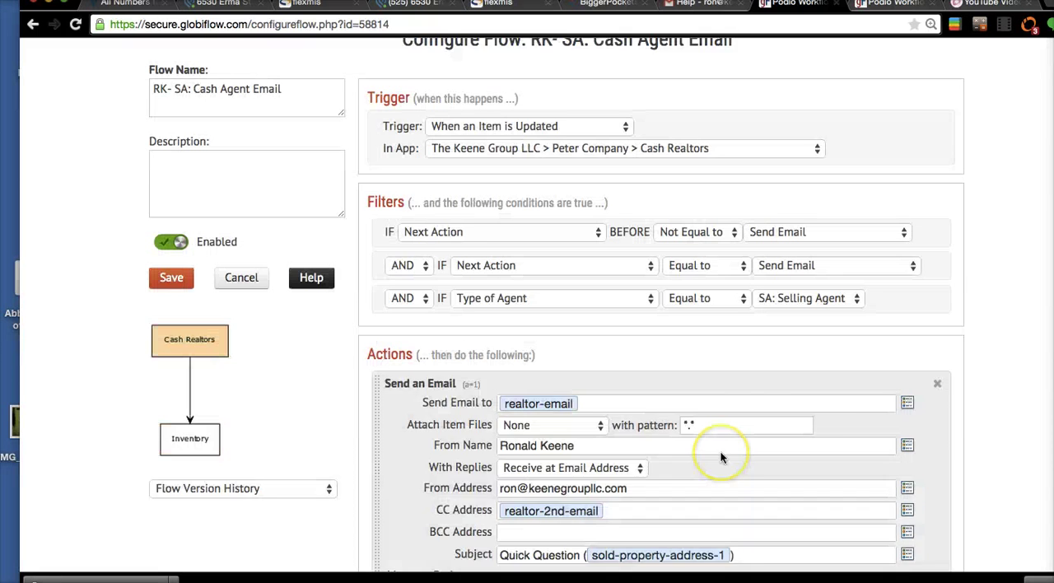
pyautogui.scroll(-3, 955, 371)
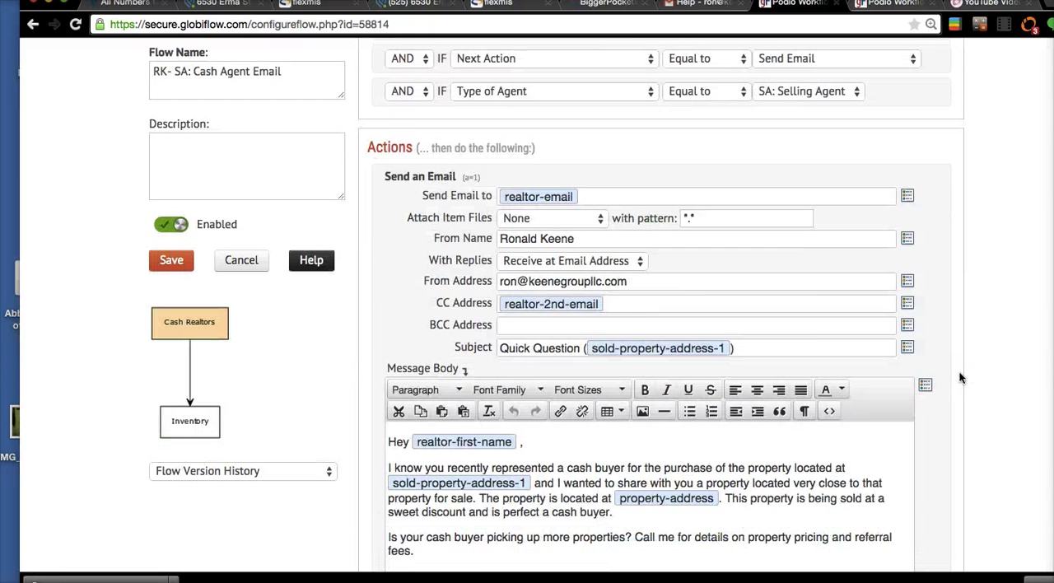
pyautogui.scroll(-2, 959, 377)
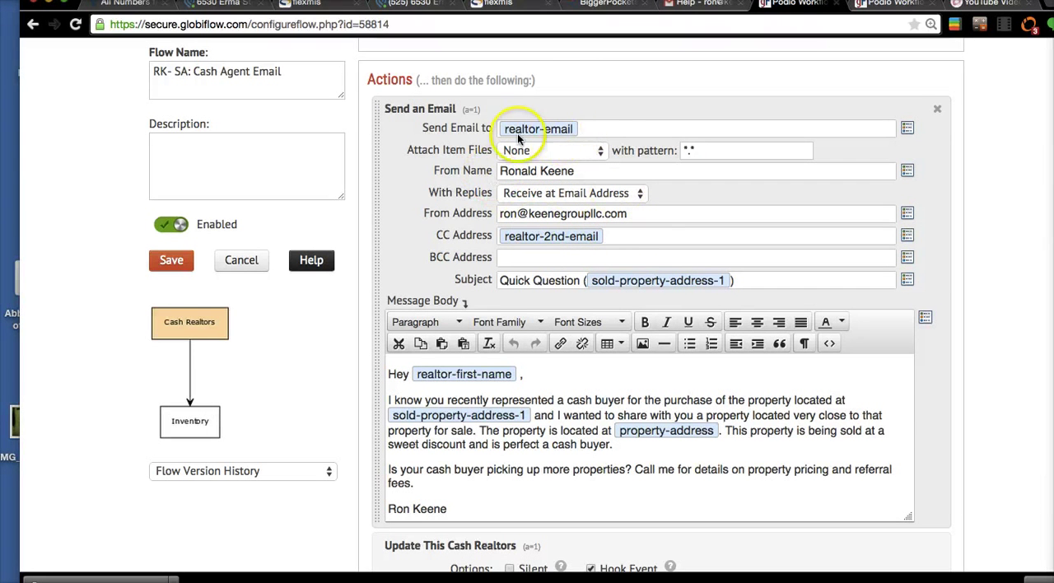
pyautogui.click(914, 128)
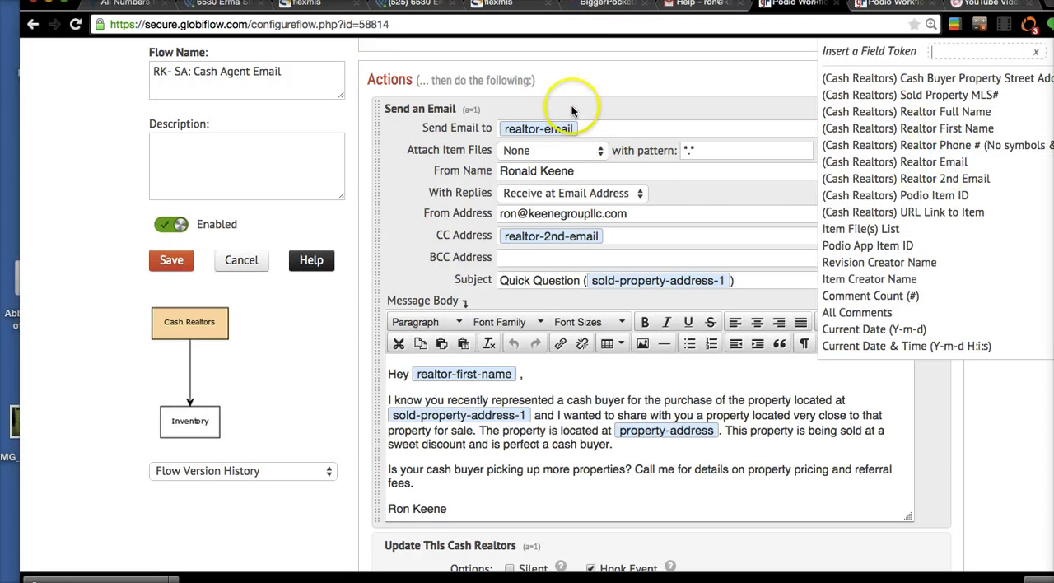
pyautogui.click(605, 129)
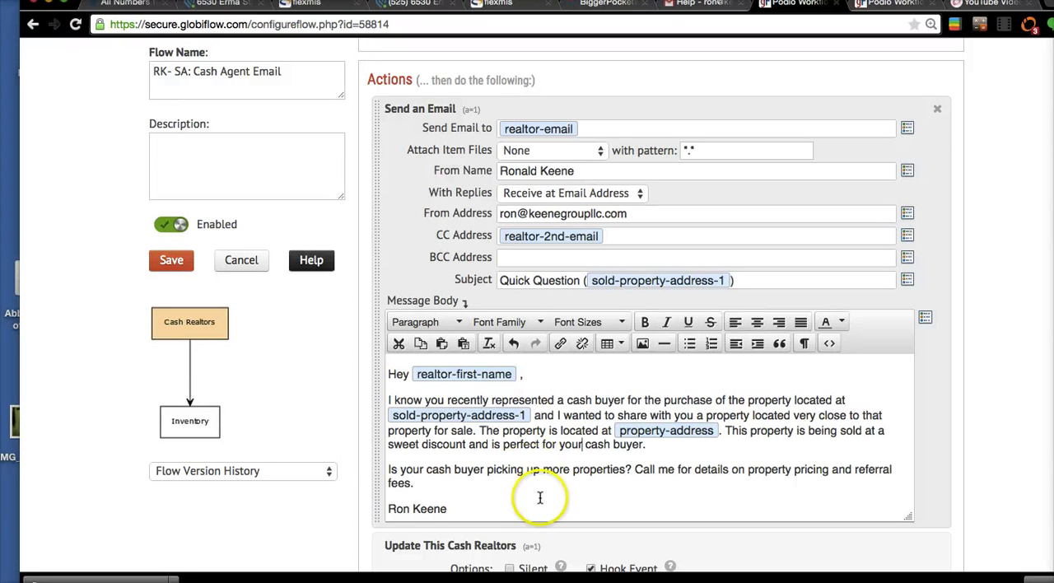
# - Read through the signature block at the end of the email's message body
pyautogui.scroll(-3, 540, 497)
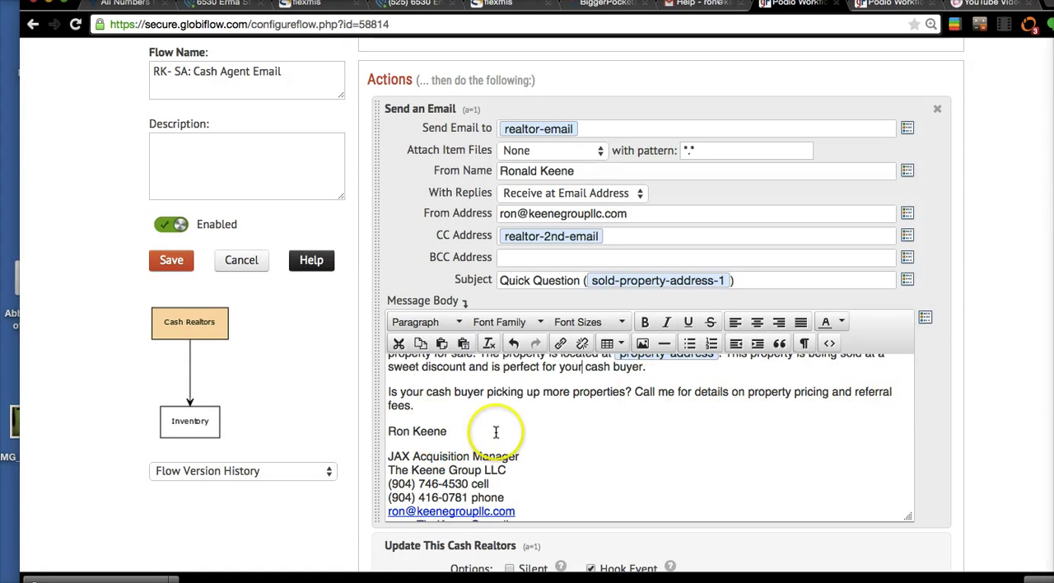
pyautogui.scroll(-1, 496, 432)
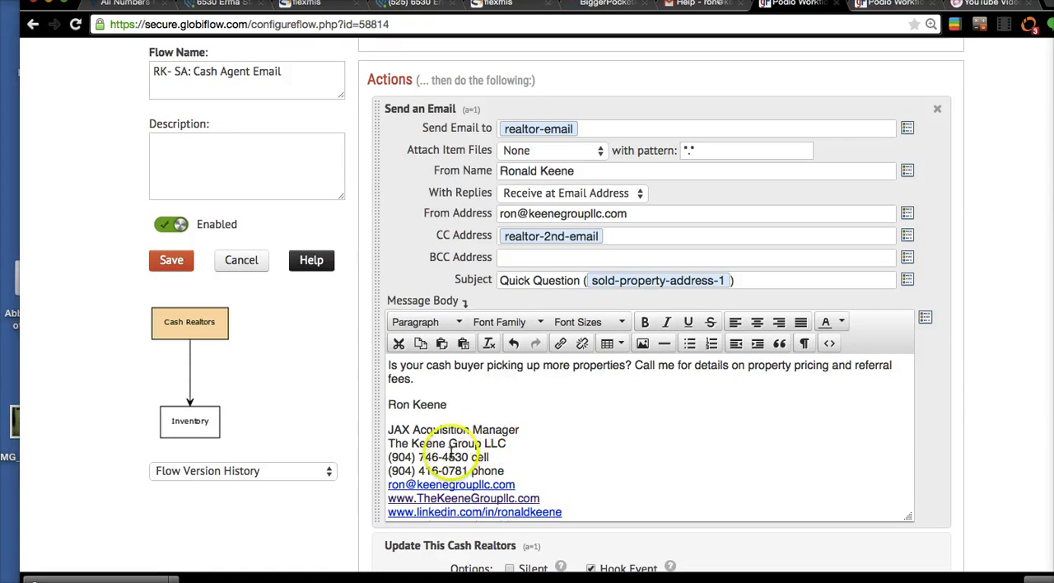
pyautogui.scroll(-6, 511, 461)
pyautogui.scroll(-2, 454, 462)
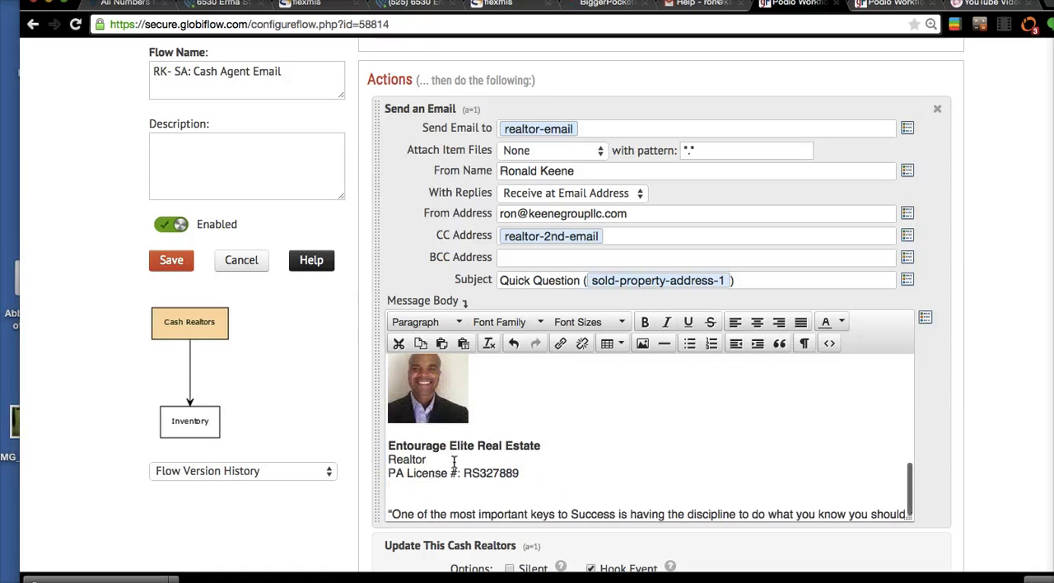
pyautogui.scroll(12, 454, 462)
pyautogui.scroll(2, 454, 462)
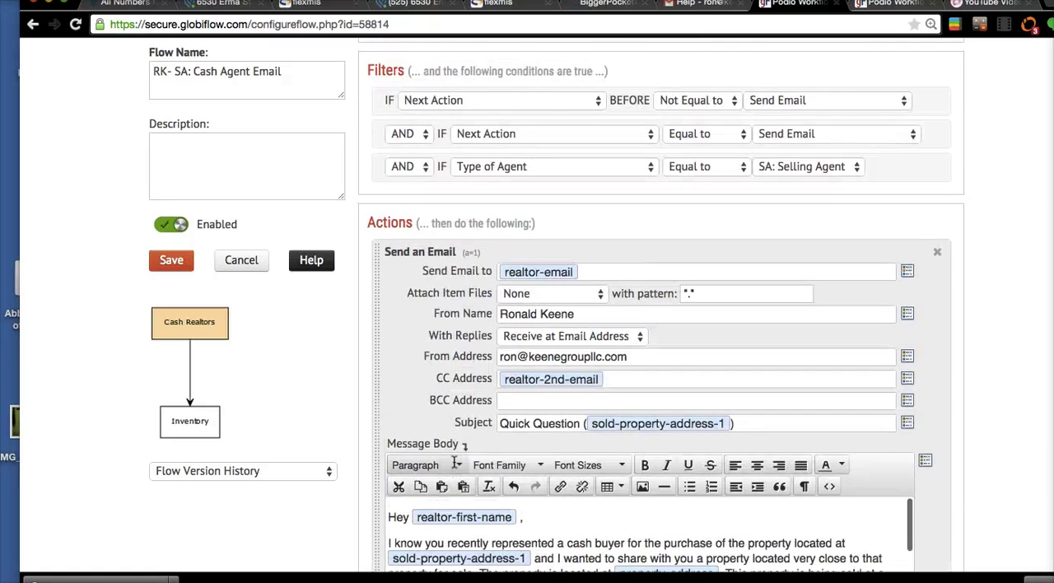
# - Examine the flow's Stage of Call update and item comment actions, and recheck its trigger and filters
pyautogui.scroll(-10, 483, 412)
pyautogui.scroll(-5, 439, 408)
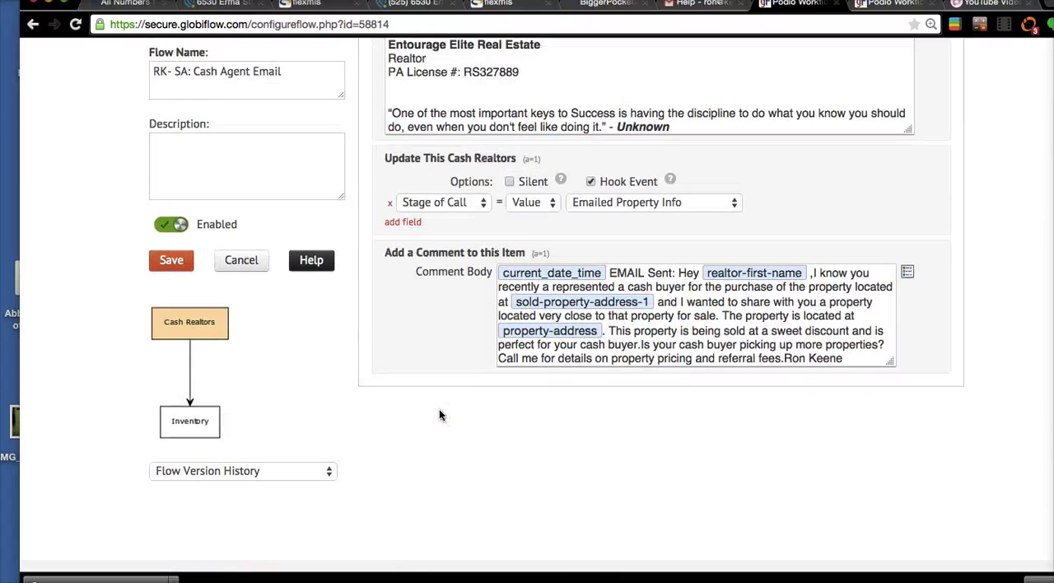
pyautogui.scroll(-5, 470, 64)
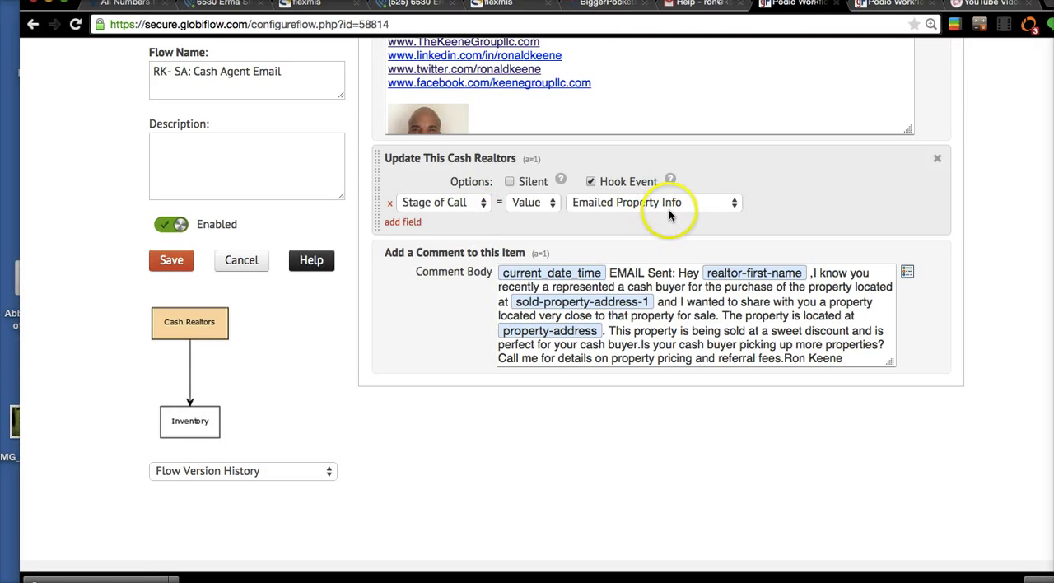
pyautogui.scroll(1, 669, 209)
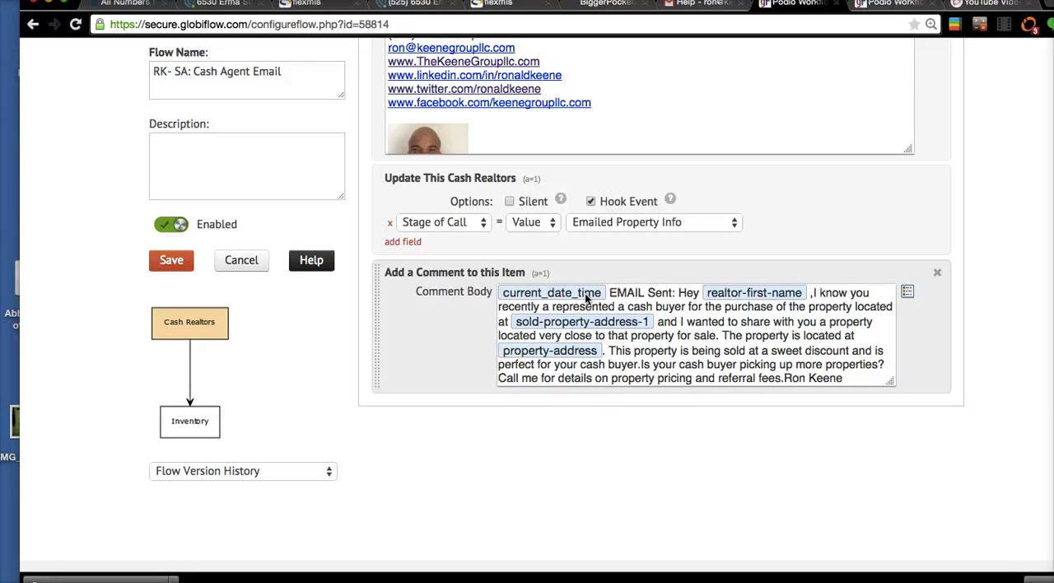
pyautogui.scroll(15, 586, 299)
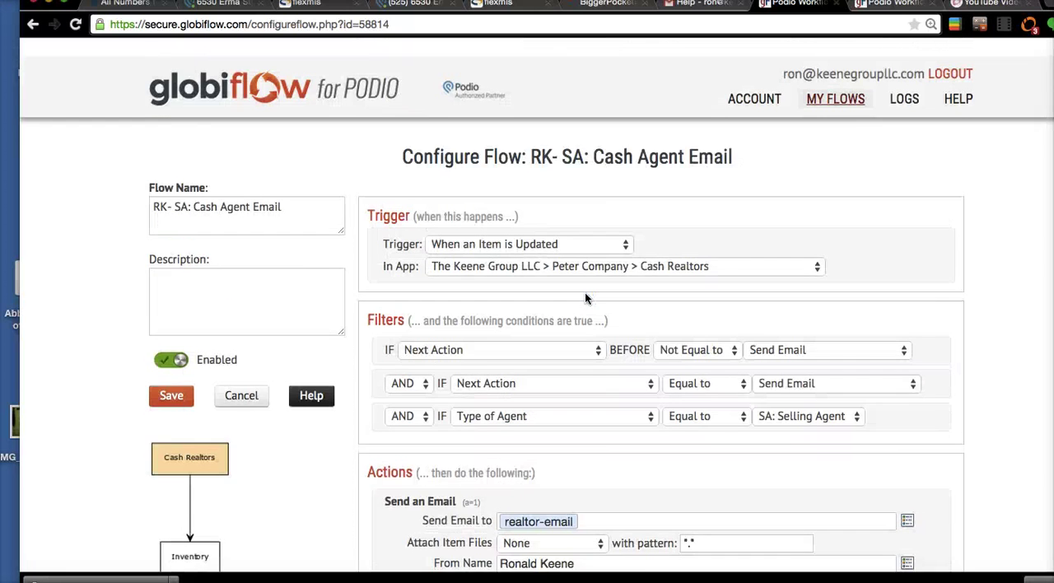
pyautogui.scroll(-3, 587, 299)
pyautogui.scroll(-1, 586, 299)
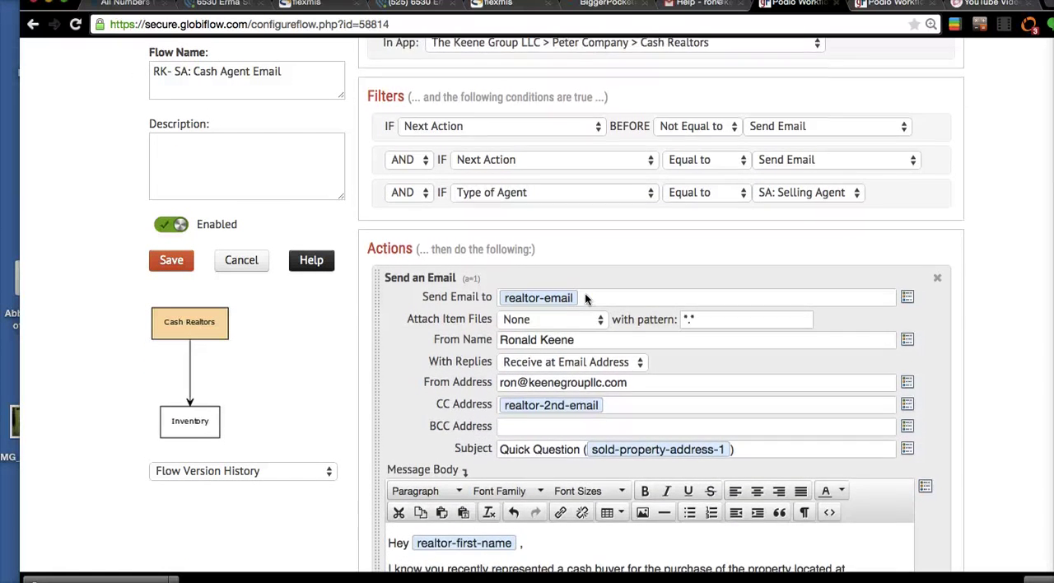
pyautogui.scroll(2, 586, 299)
pyautogui.scroll(-12, 587, 299)
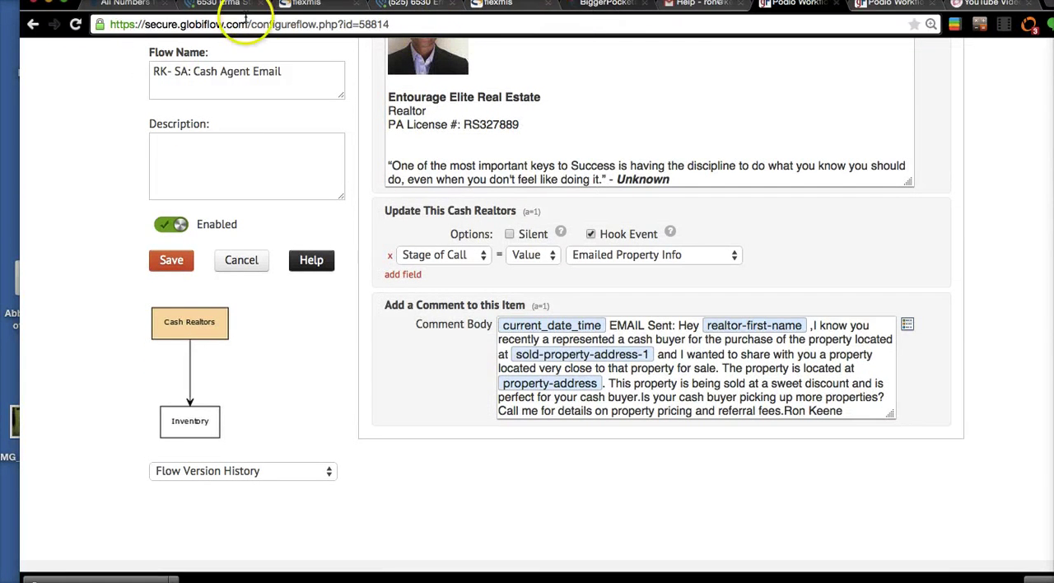
# - Glance at the other GlobiFlow page and switch back to the open Cash Realtors item in Podio
pyautogui.click(892, 8)
pyautogui.click(795, 4)
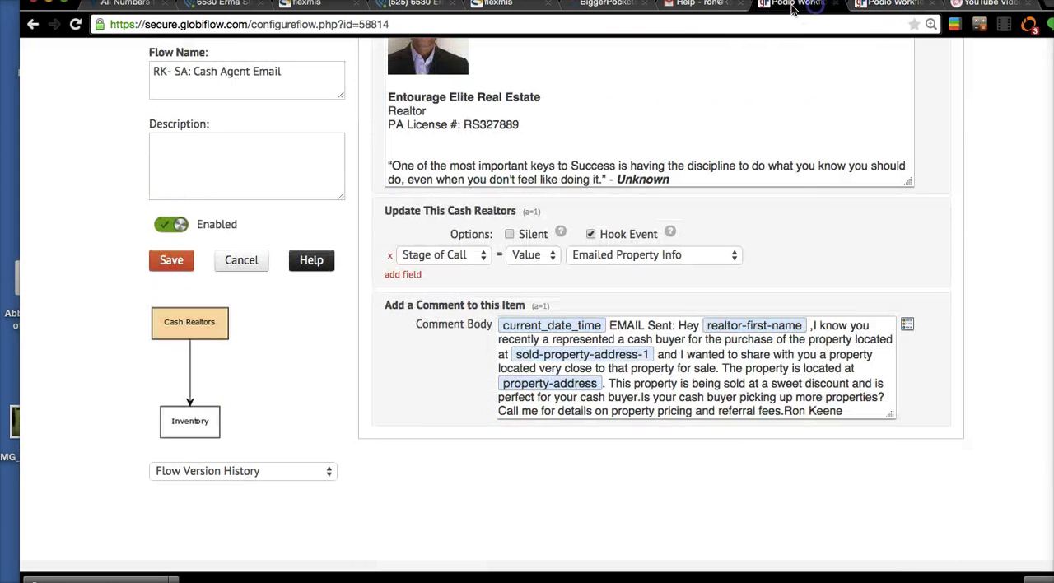
pyautogui.click(218, 4)
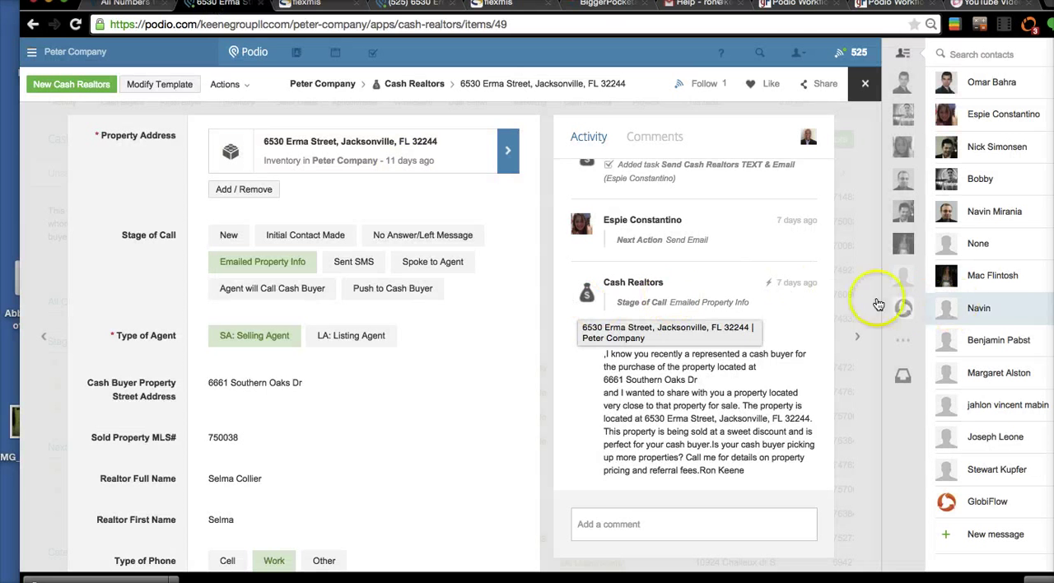
# - Review the open Cash Realtors item's activity feed and its stage, phone type and realtor contact fields
pyautogui.scroll(1, 711, 276)
pyautogui.scroll(1, 711, 276)
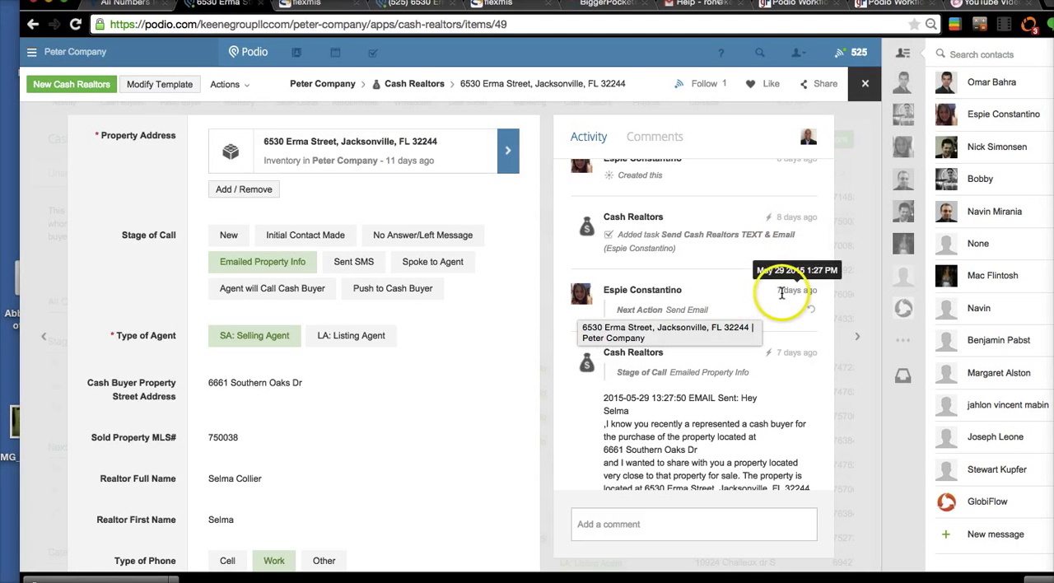
pyautogui.scroll(-1, 781, 302)
pyautogui.click(715, 274)
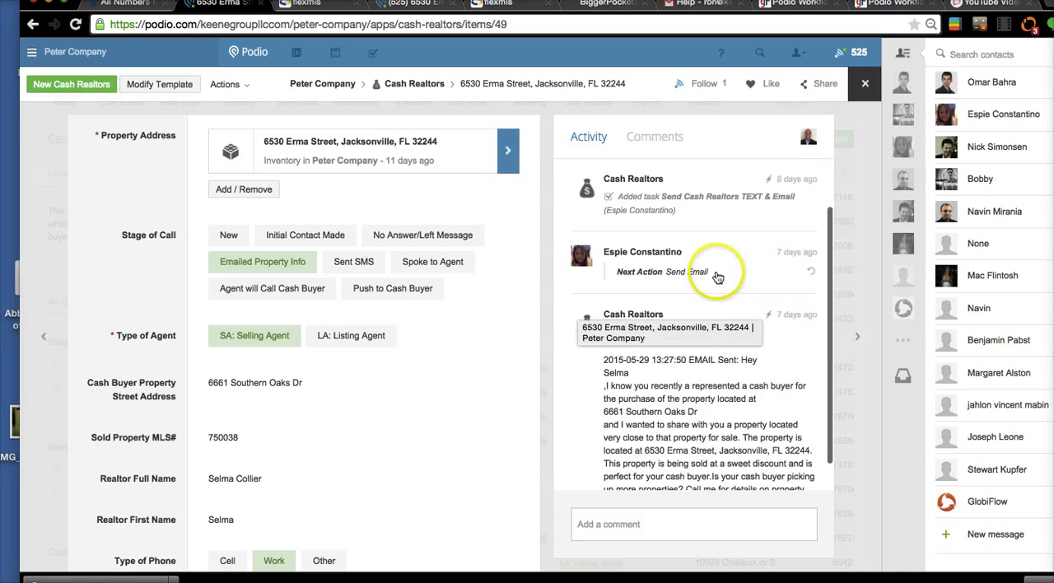
pyautogui.scroll(-1, 716, 278)
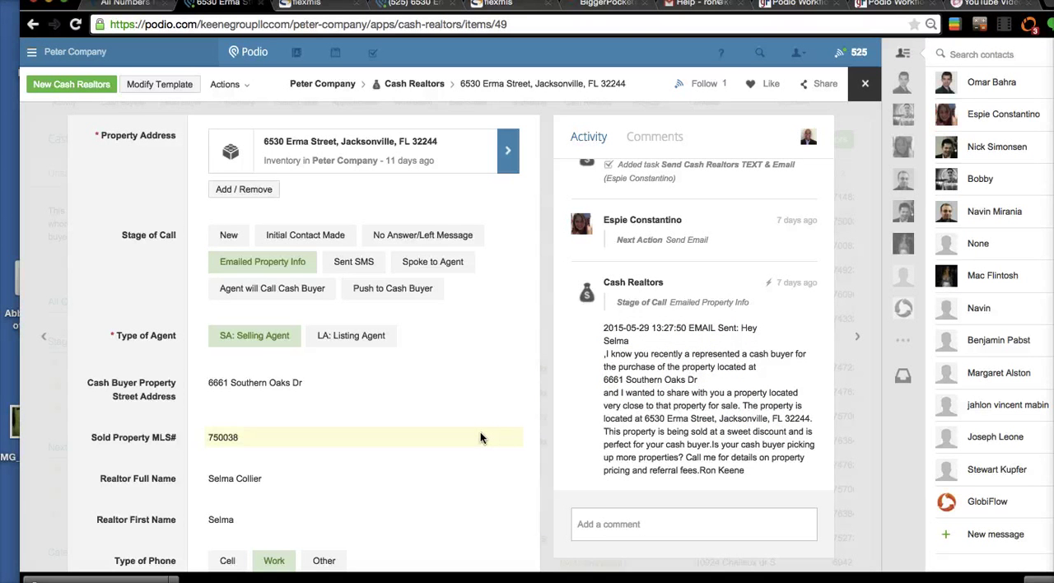
pyautogui.scroll(-2, 260, 425)
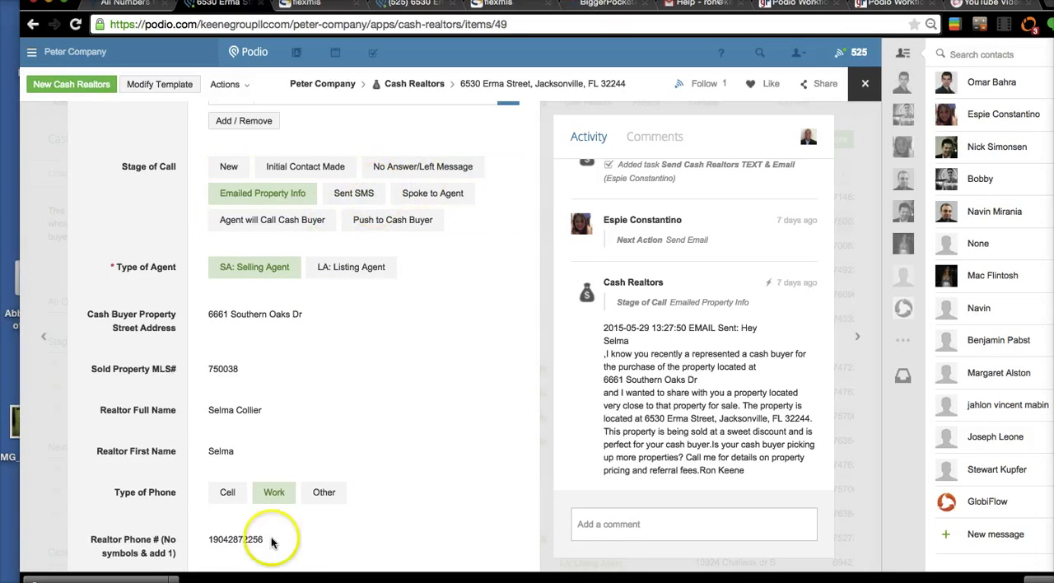
pyautogui.scroll(-5, 315, 459)
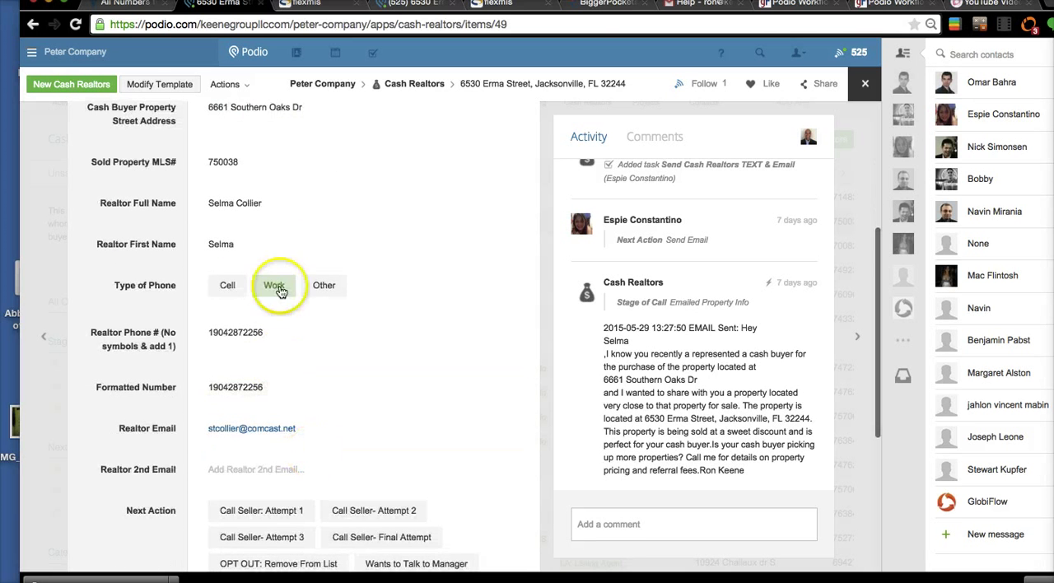
pyautogui.scroll(6, 315, 373)
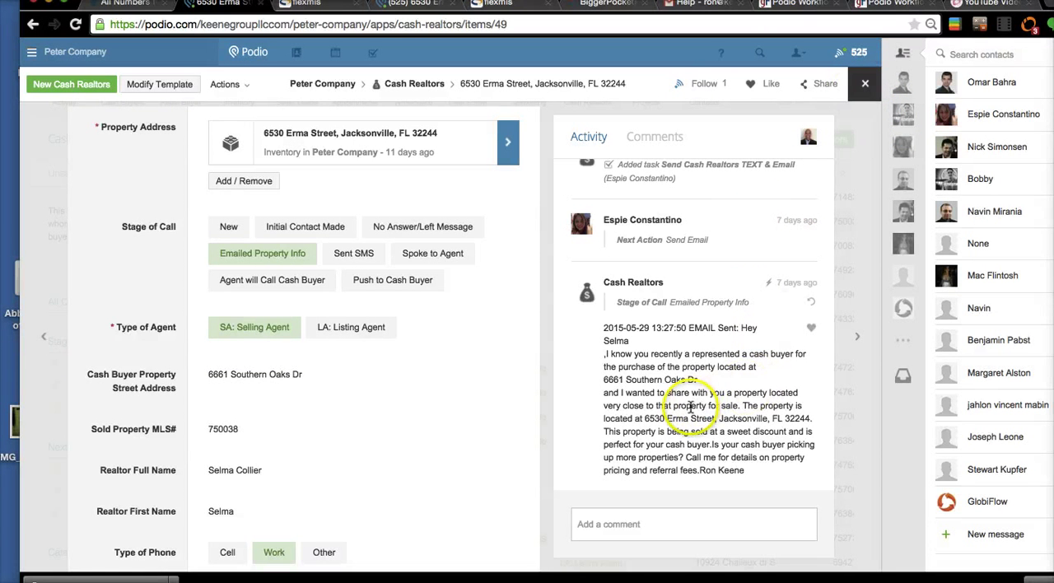
# - Close the item and inspect the stage of call and agent type in the row 9 Cash Realtors item
pyautogui.click(864, 88)
pyautogui.click(864, 87)
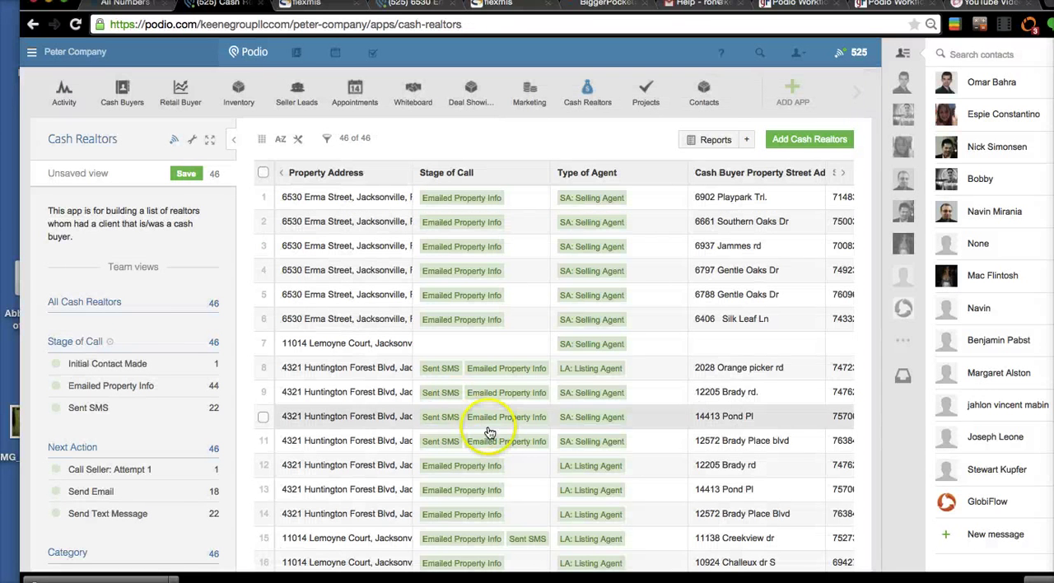
pyautogui.scroll(-1, 613, 409)
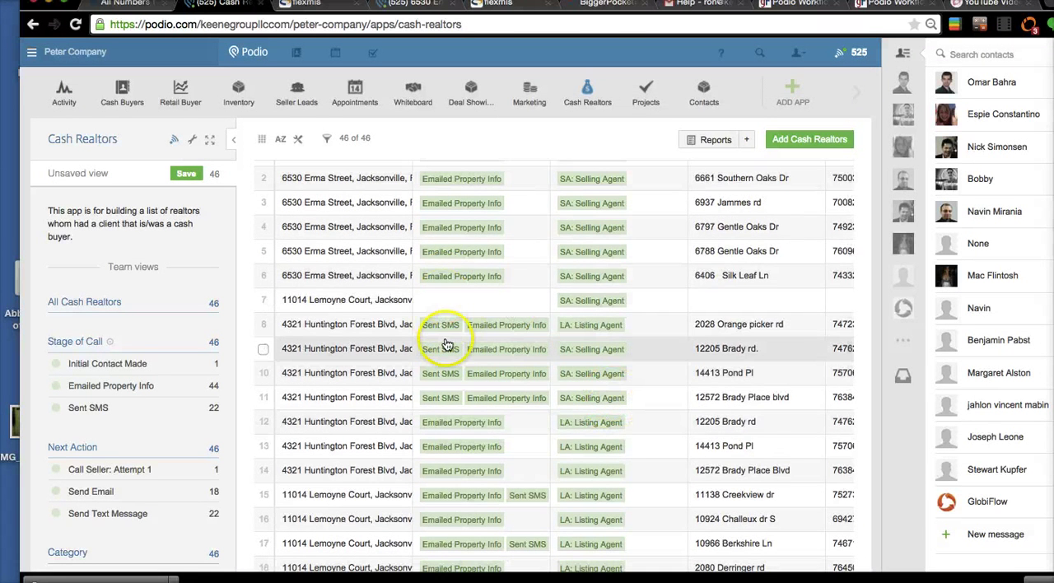
pyautogui.click(446, 344)
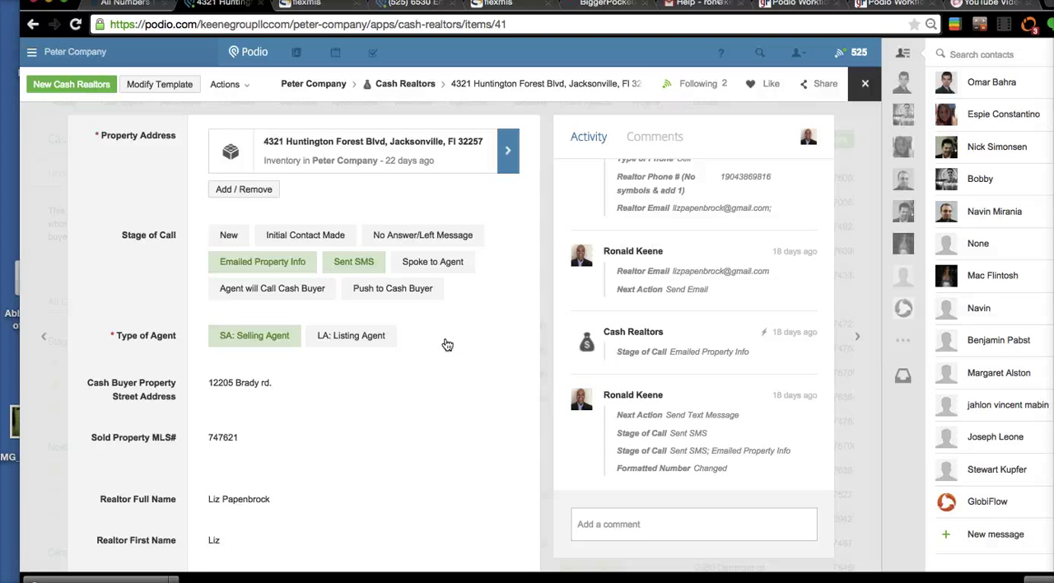
pyautogui.scroll(-1, 447, 344)
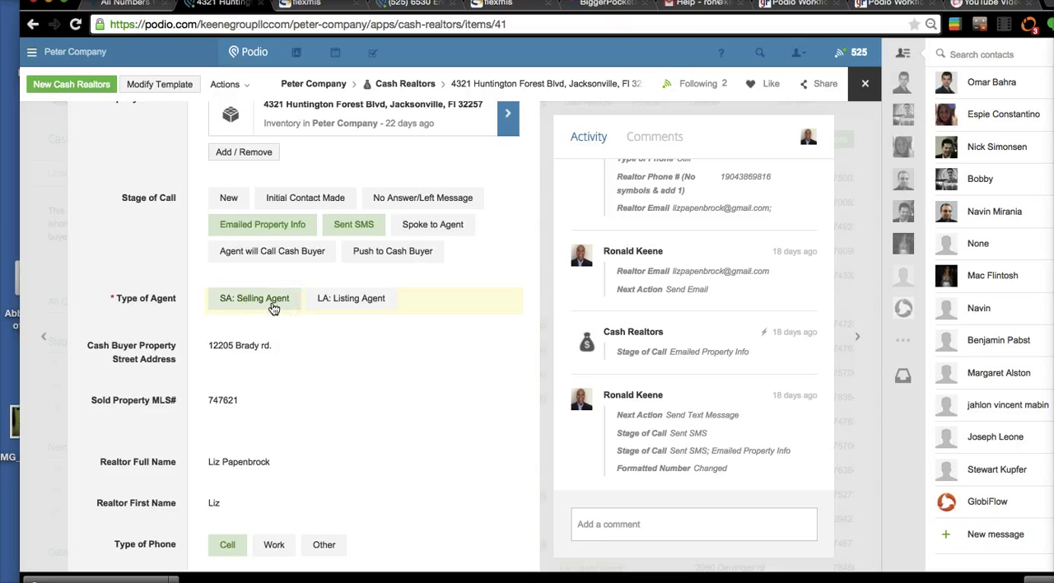
pyautogui.click(349, 227)
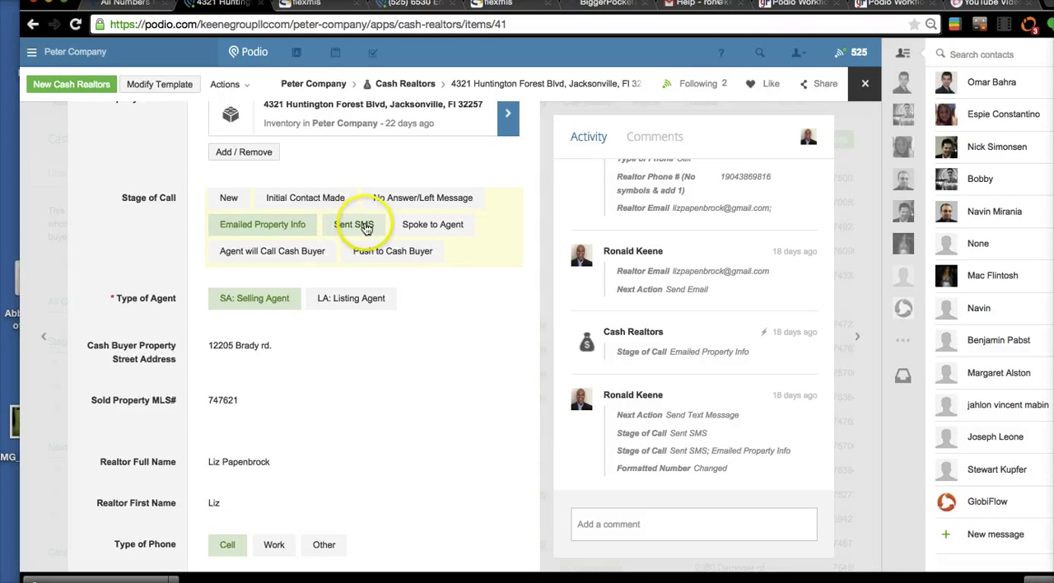
# - Switch to GlobiFlow and leave the RK- SA: Cash Agent Email flow's configuration without saving
pyautogui.click(888, 5)
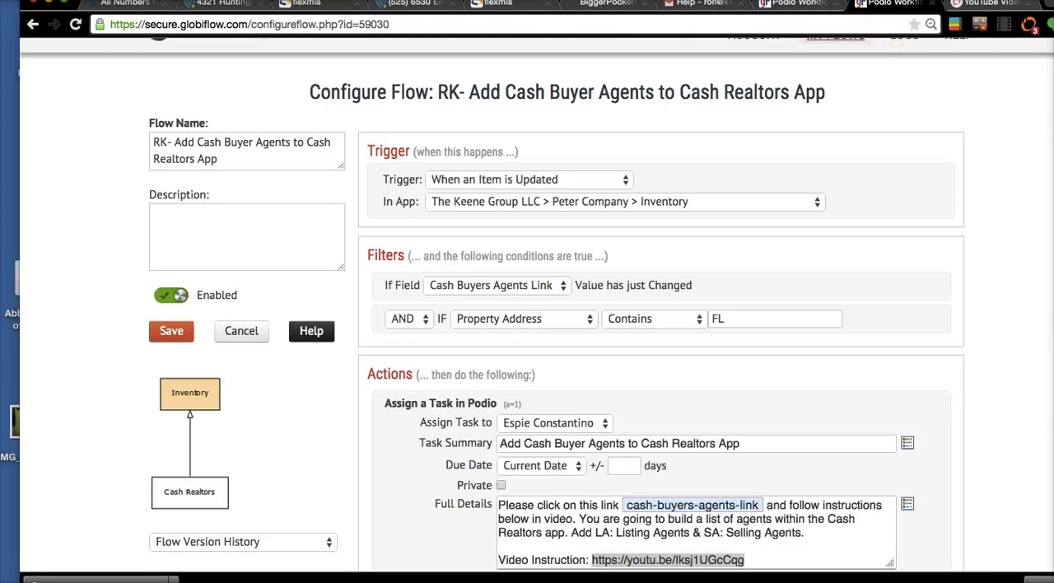
pyautogui.click(812, 7)
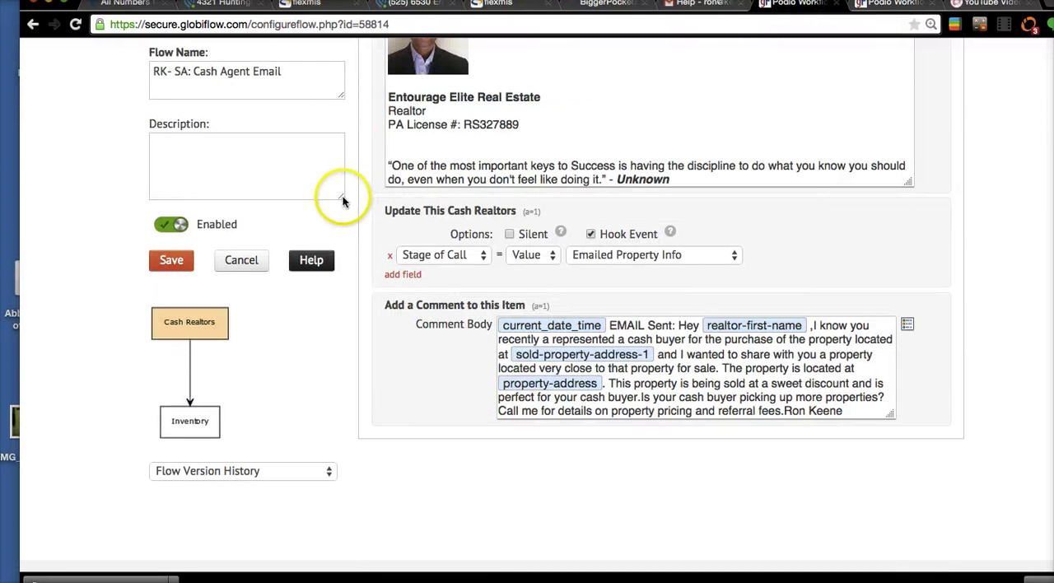
pyautogui.click(241, 260)
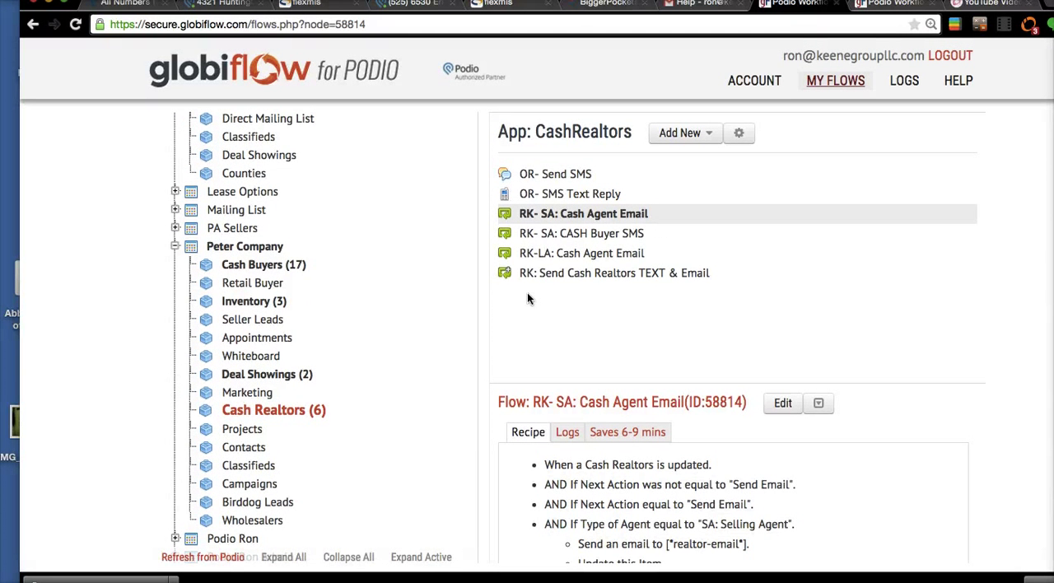
# - Open the OR- Send SMS flow of the Cash Realtors app for editing
pyautogui.click(633, 255)
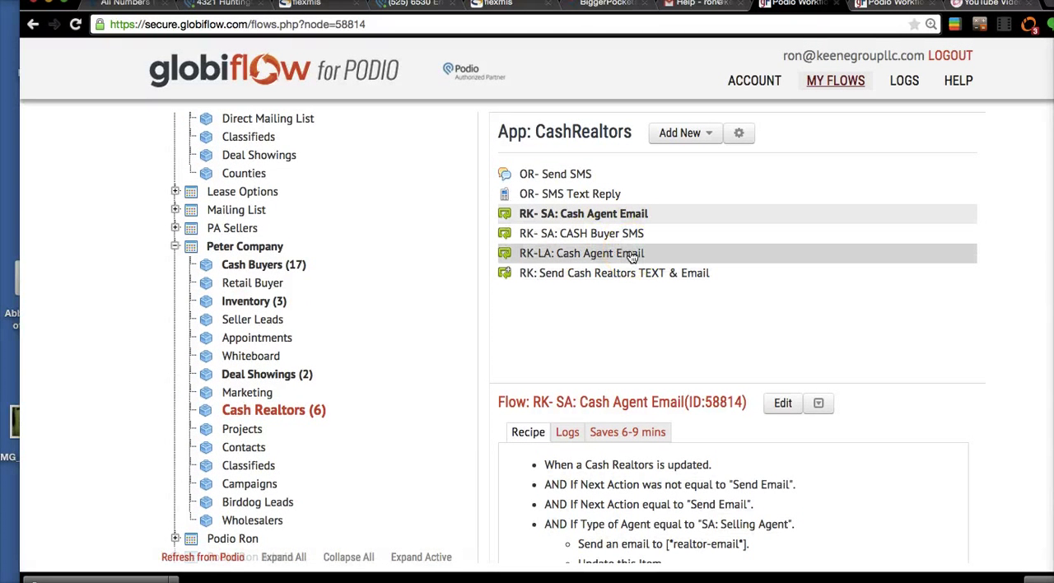
pyautogui.click(626, 195)
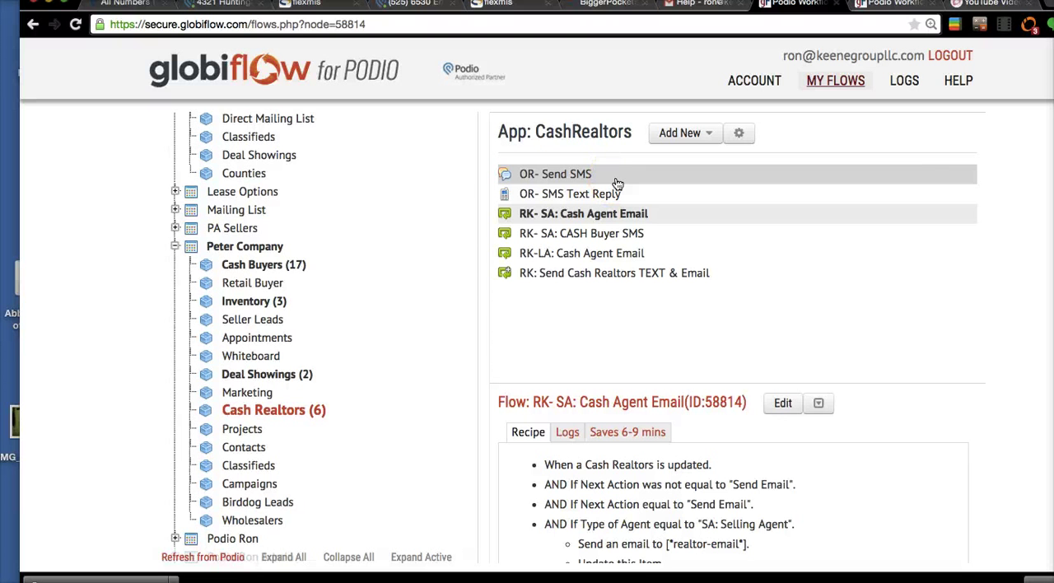
pyautogui.click(618, 180)
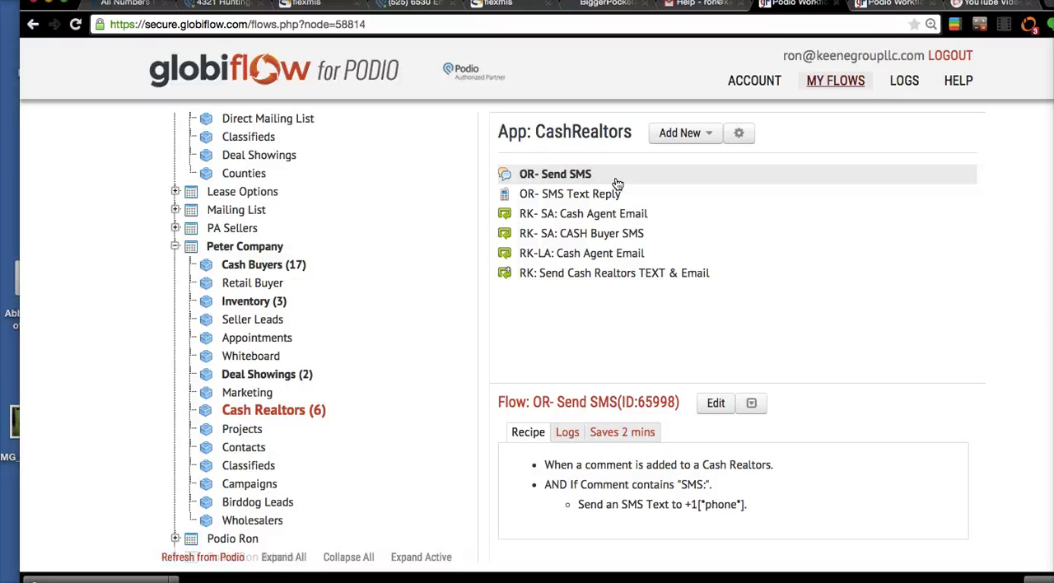
pyautogui.click(713, 438)
pyautogui.click(715, 403)
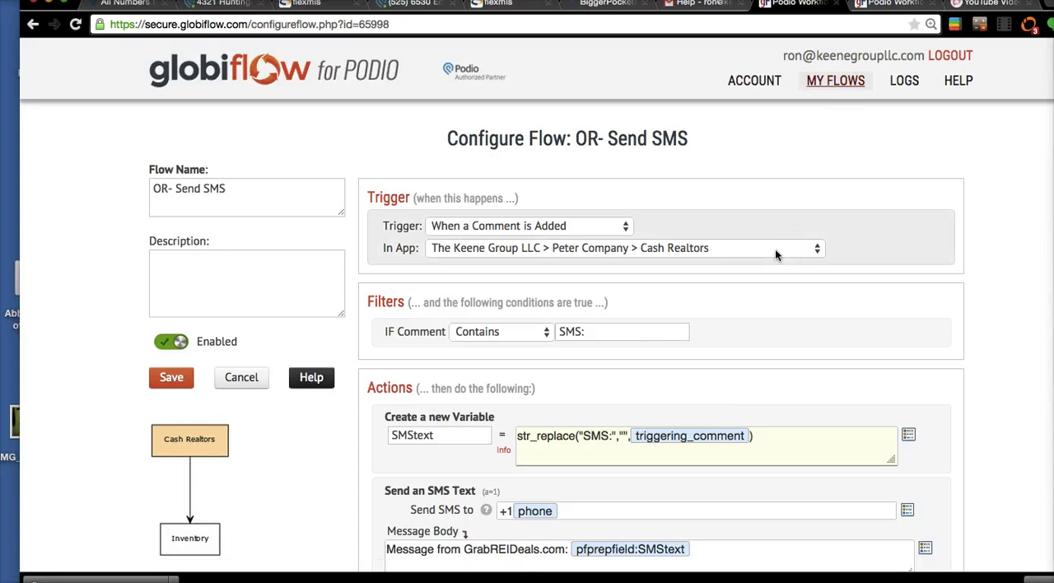
# - Examine the SMStext variable's "SMS:" replacement formula and the "Message from GrabREIDeals.com:" prefix in the message body
pyautogui.scroll(-2, 590, 390)
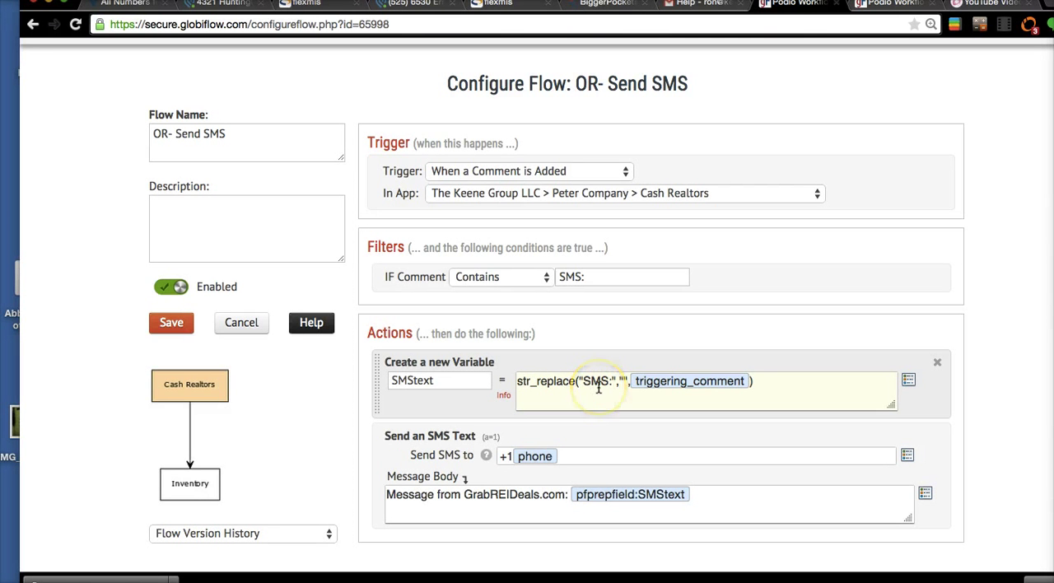
pyautogui.scroll(-1, 598, 389)
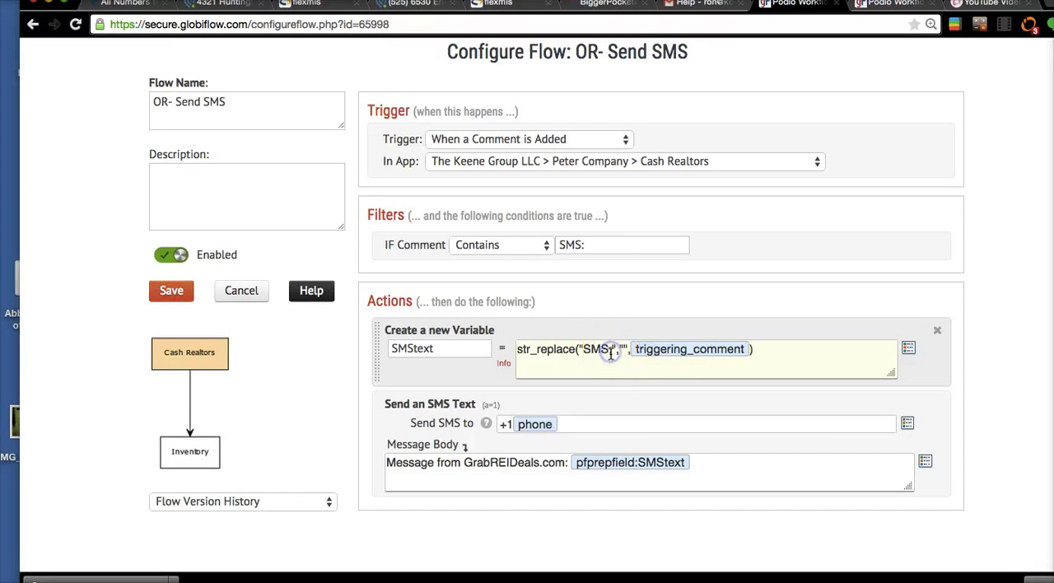
pyautogui.moveTo(584, 348); pyautogui.dragTo(614, 348)
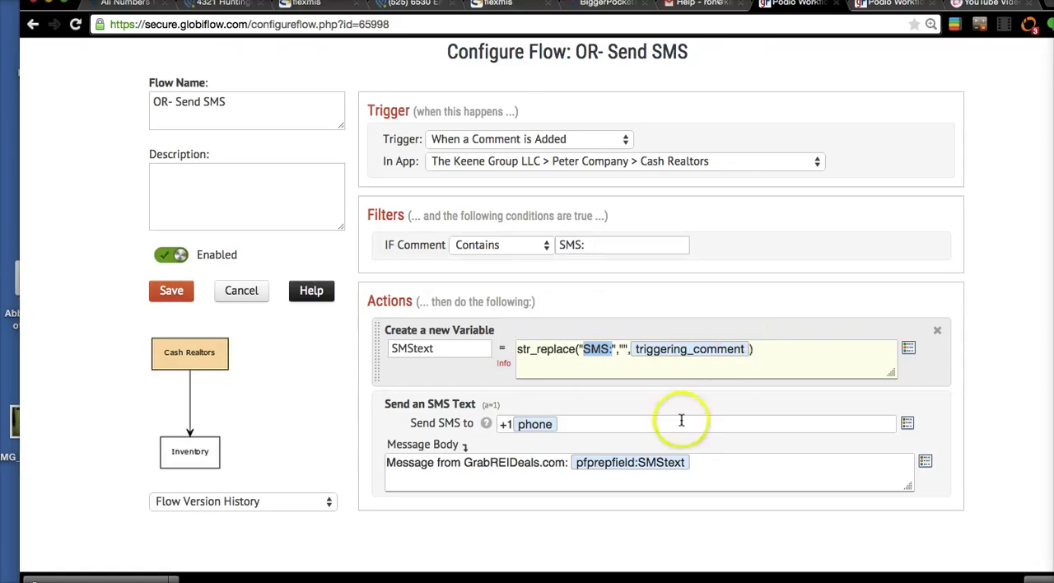
pyautogui.click(404, 468)
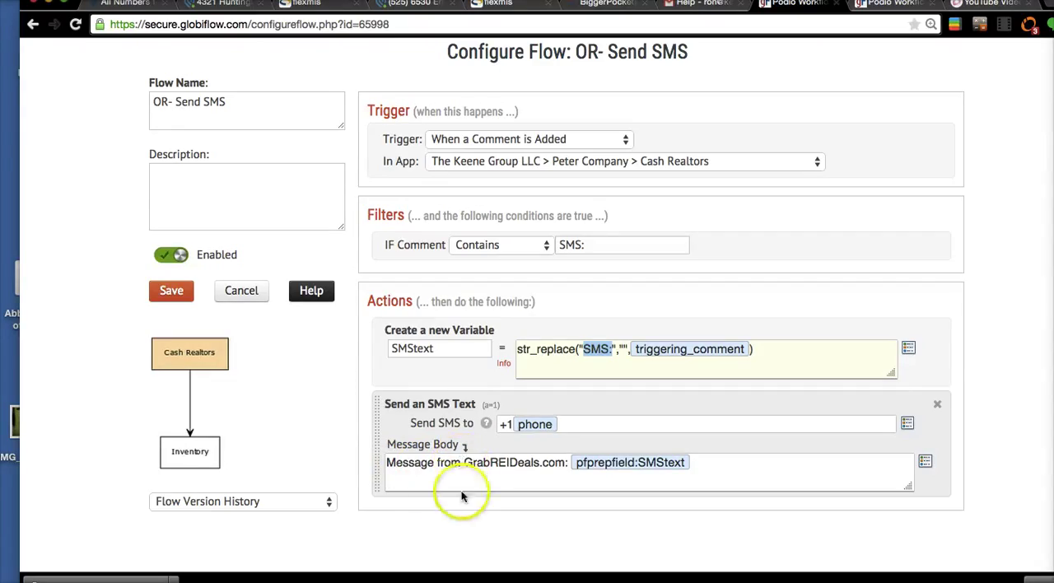
pyautogui.moveTo(387, 464); pyautogui.dragTo(566, 463)
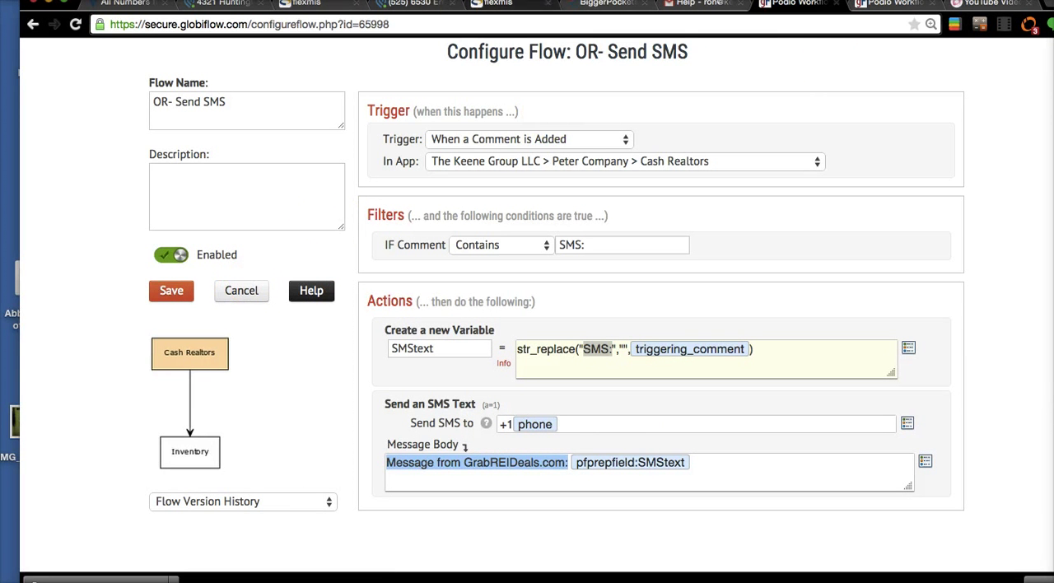
# - Switch to the Inventory item in Podio and draft the comment "SMS: Hi" without posting it
pyautogui.click(409, 7)
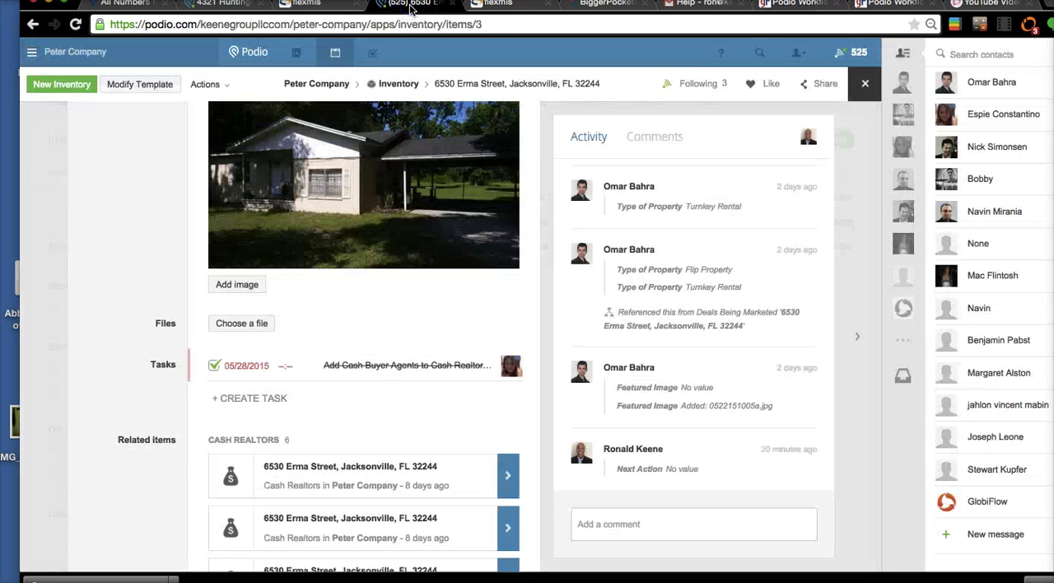
pyautogui.click(699, 522)
pyautogui.write('SMS')
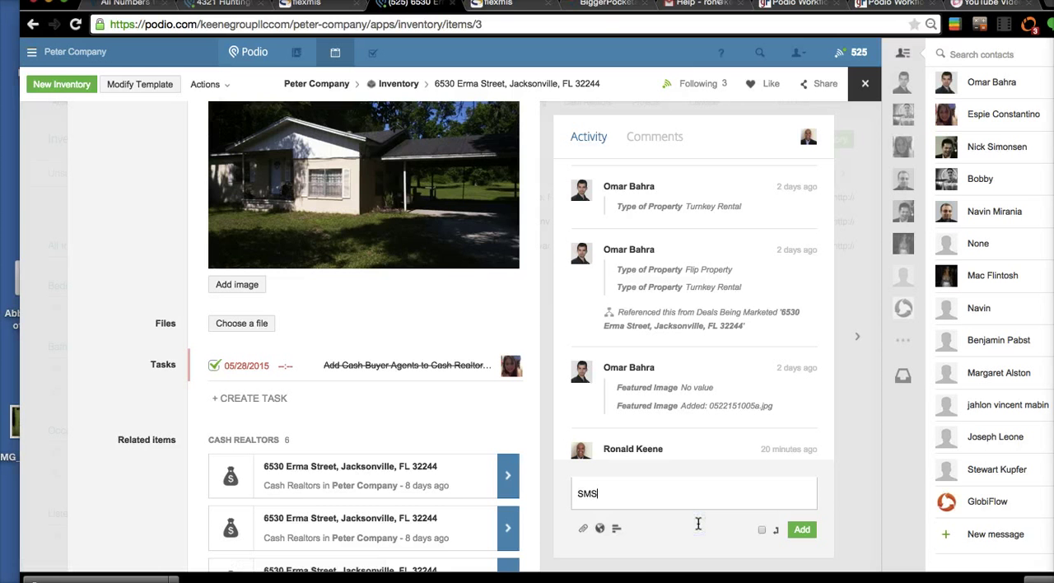
pyautogui.write(': Hi')
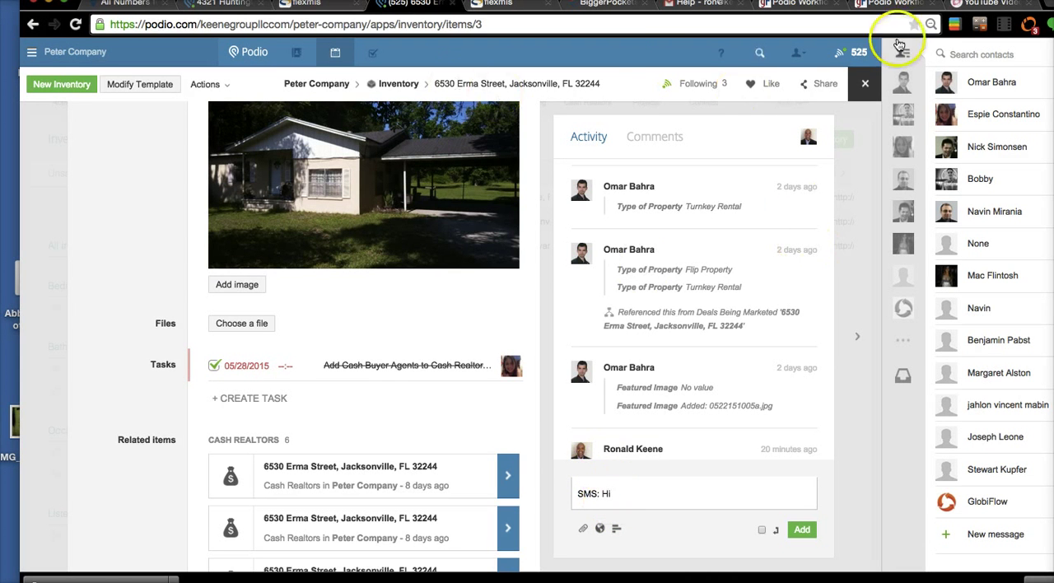
# - Return to GlobiFlow, leave the OR- Send SMS flow unsaved and open the OR- SMS Text Reply flow for editing
pyautogui.click(988, 4)
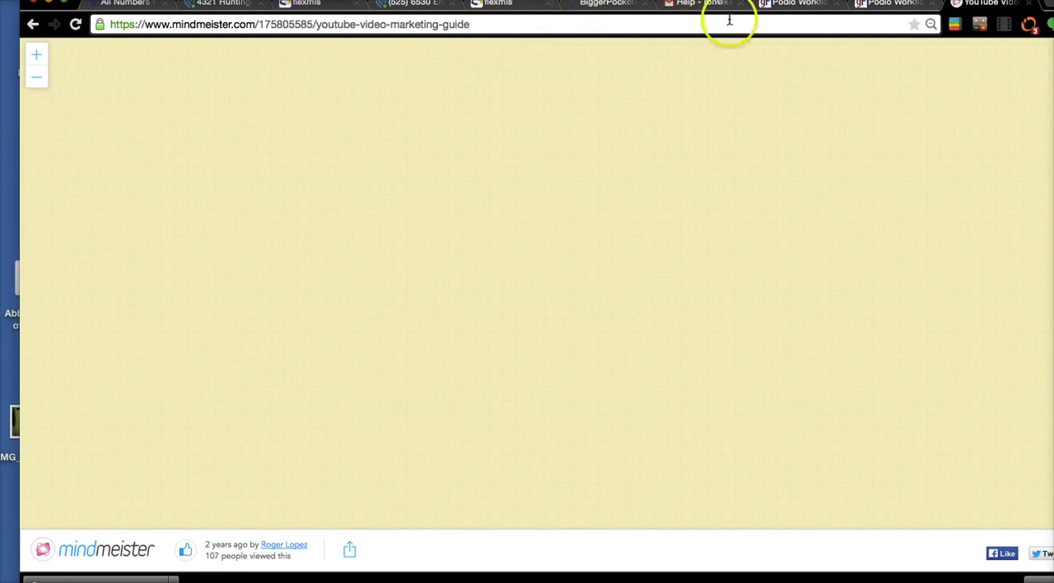
pyautogui.click(783, 7)
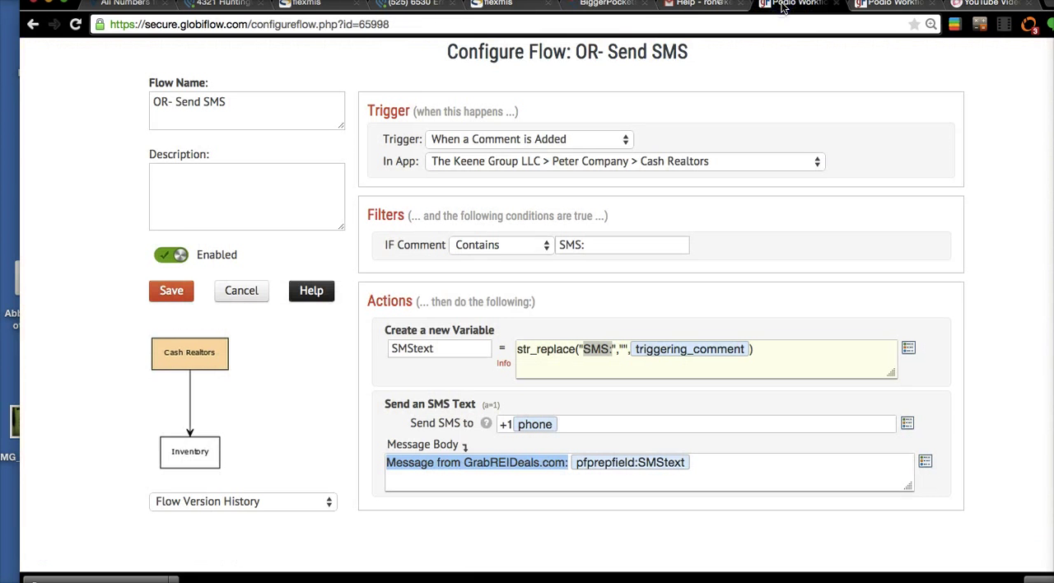
pyautogui.click(235, 298)
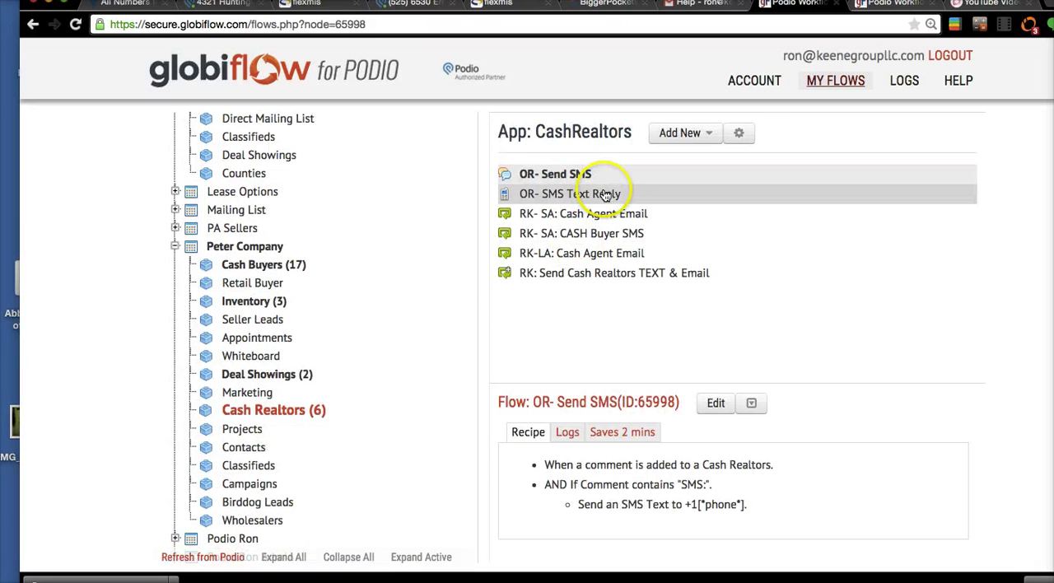
pyautogui.click(605, 196)
pyautogui.click(750, 404)
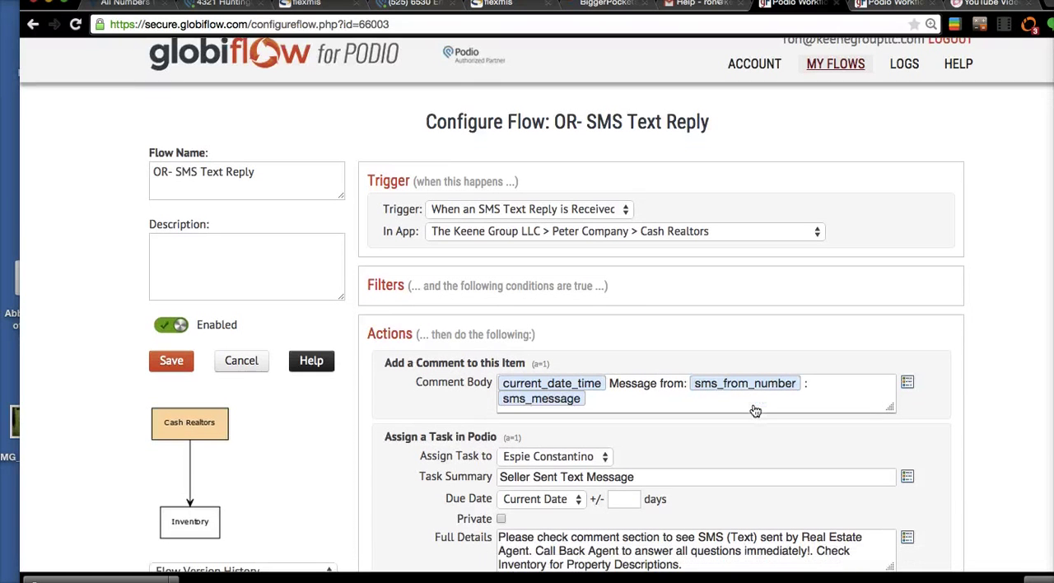
# - Examine the OR- SMS Text Reply flow's trigger choices and its comment and task assignment actions
pyautogui.click(607, 209)
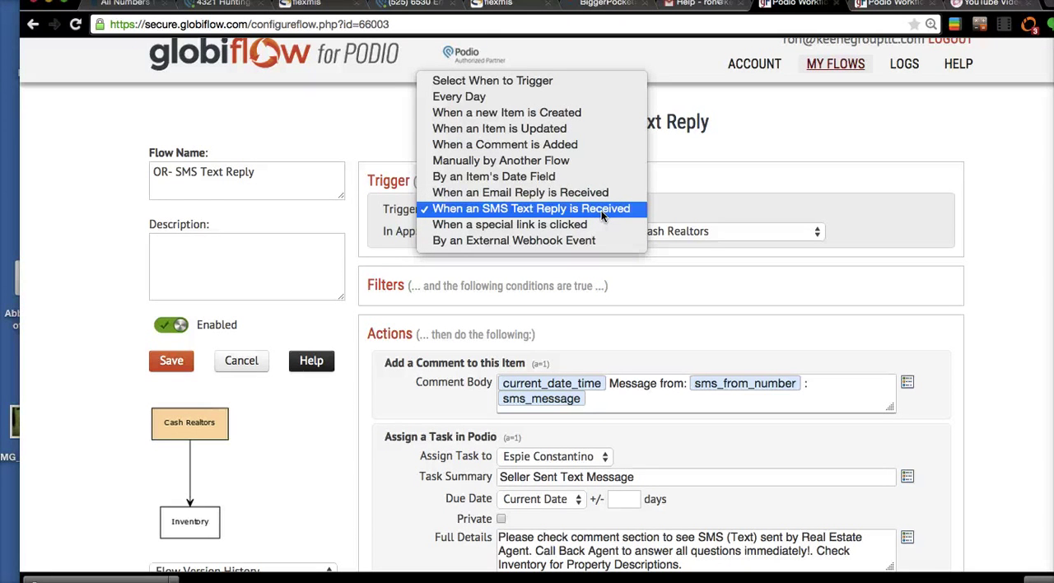
pyautogui.click(705, 202)
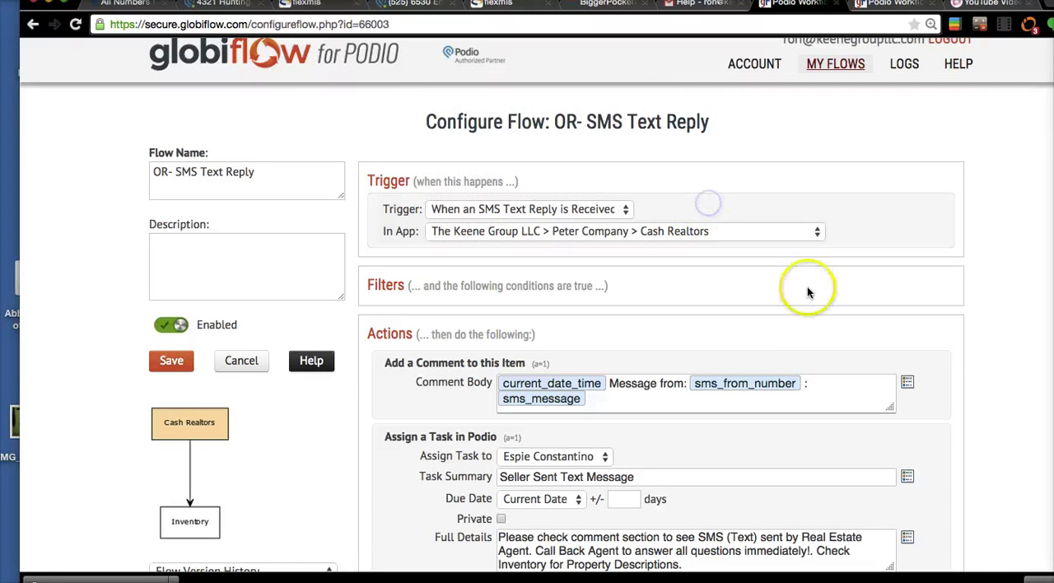
pyautogui.scroll(-1, 799, 313)
pyautogui.scroll(-1, 793, 339)
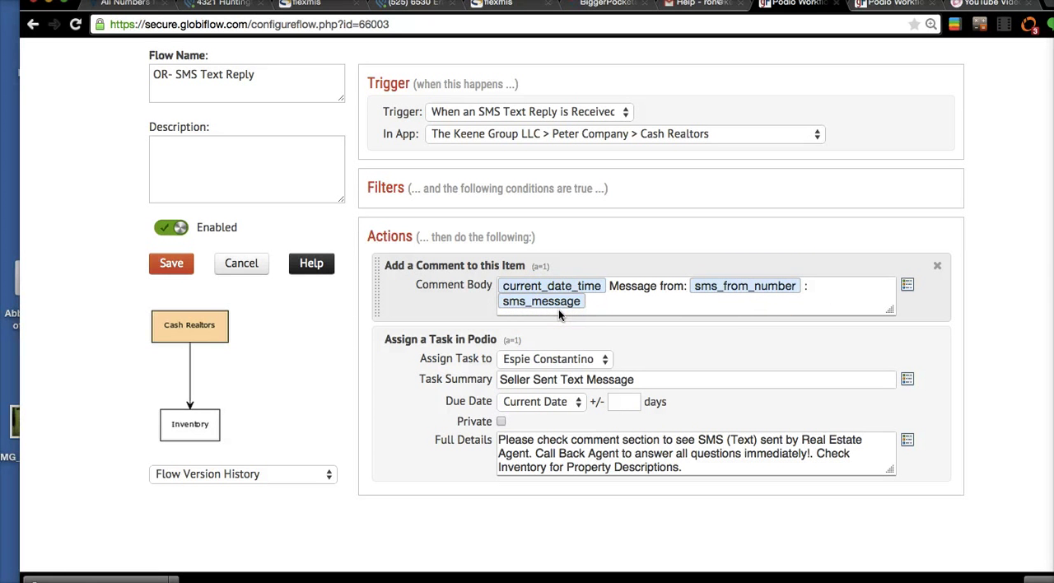
# - Look over the Podio Inventory item's activity feed and return to the OR- SMS Text Reply flow in GlobiFlow
pyautogui.click(416, 3)
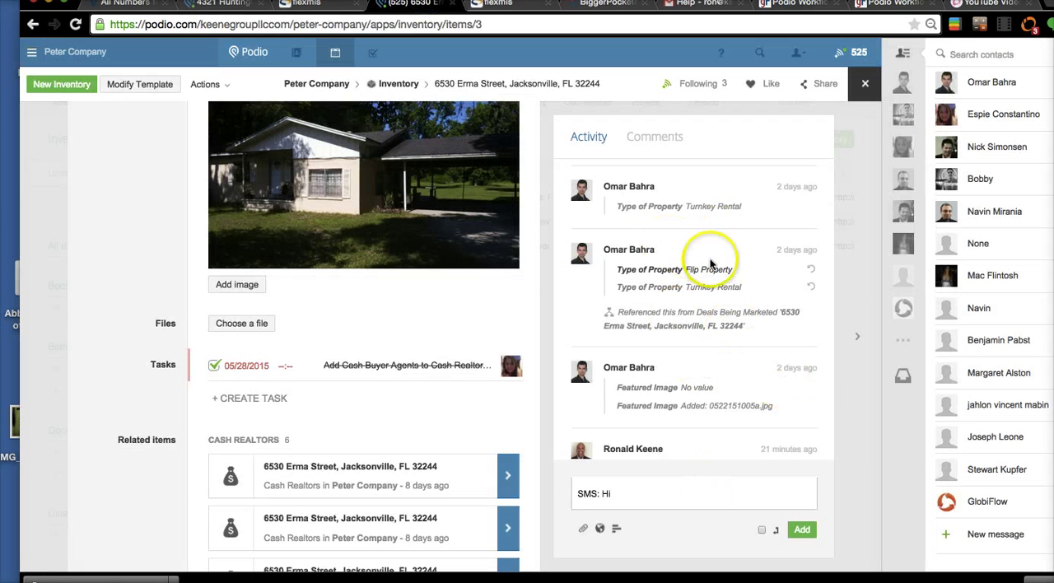
pyautogui.scroll(-1, 736, 350)
pyautogui.scroll(2, 737, 352)
pyautogui.scroll(-1, 736, 354)
pyautogui.doubleClick(697, 407)
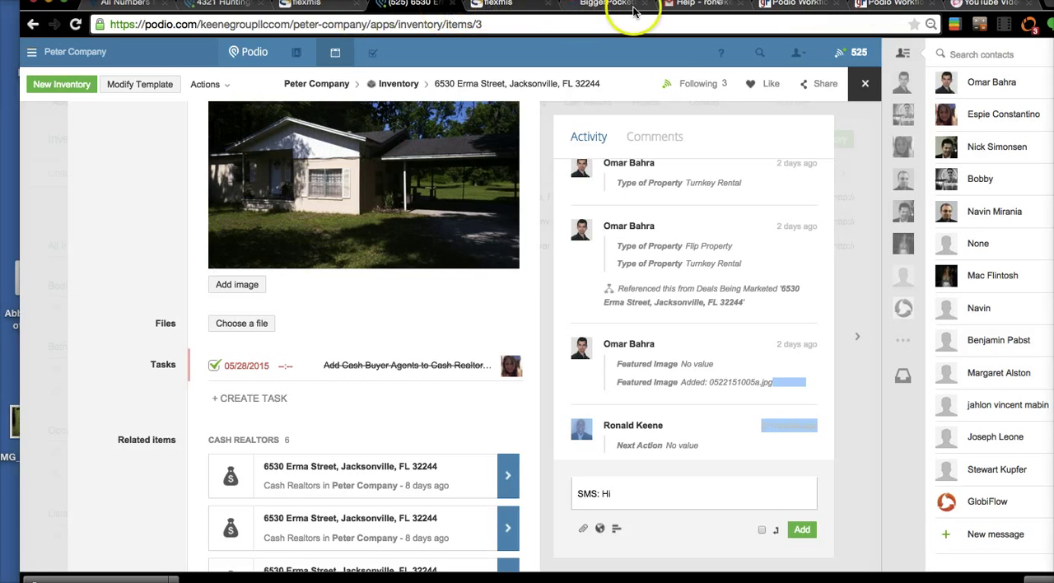
pyautogui.click(812, 6)
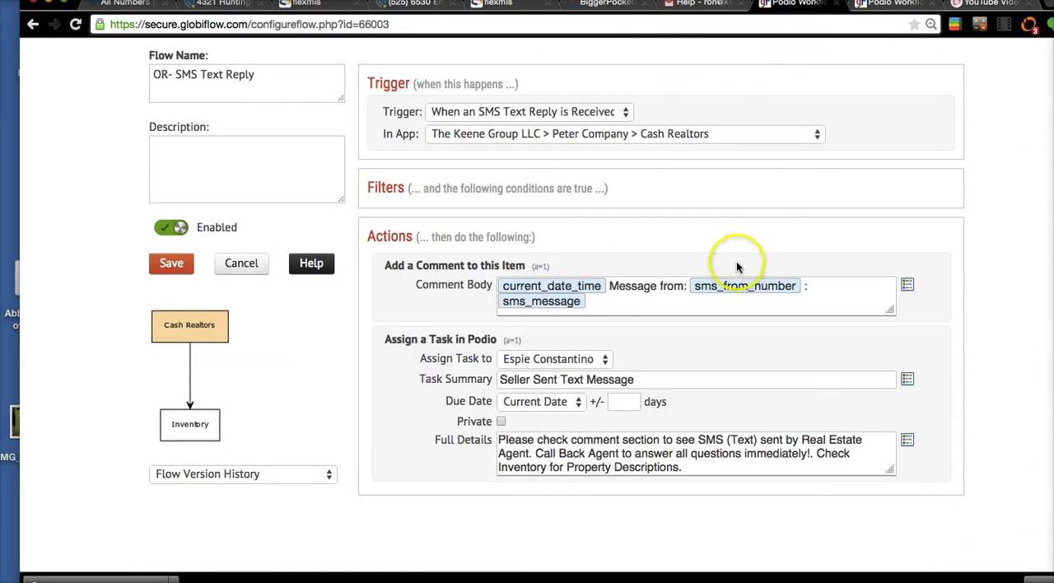
# - Review the OR- SMS Text Reply flow's comment body and the summary, due date and full details of its assigned task
pyautogui.scroll(-1, 738, 267)
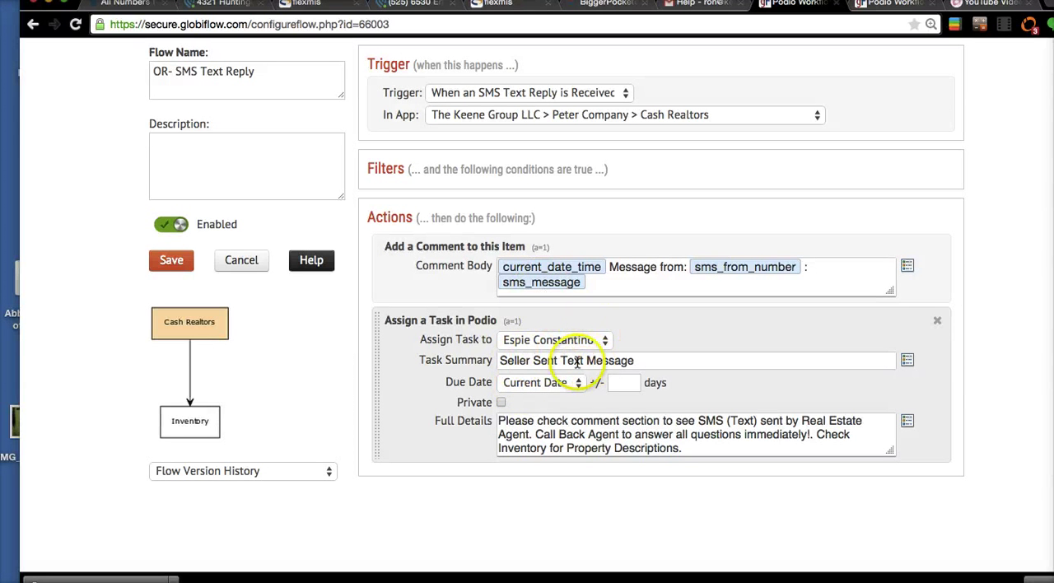
pyautogui.scroll(1, 617, 421)
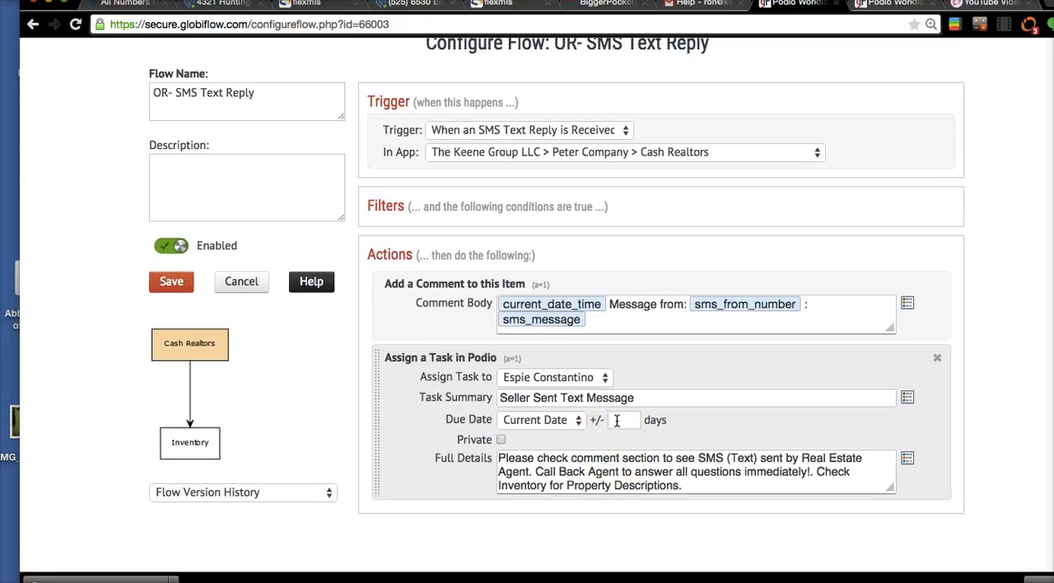
pyautogui.scroll(-2, 617, 421)
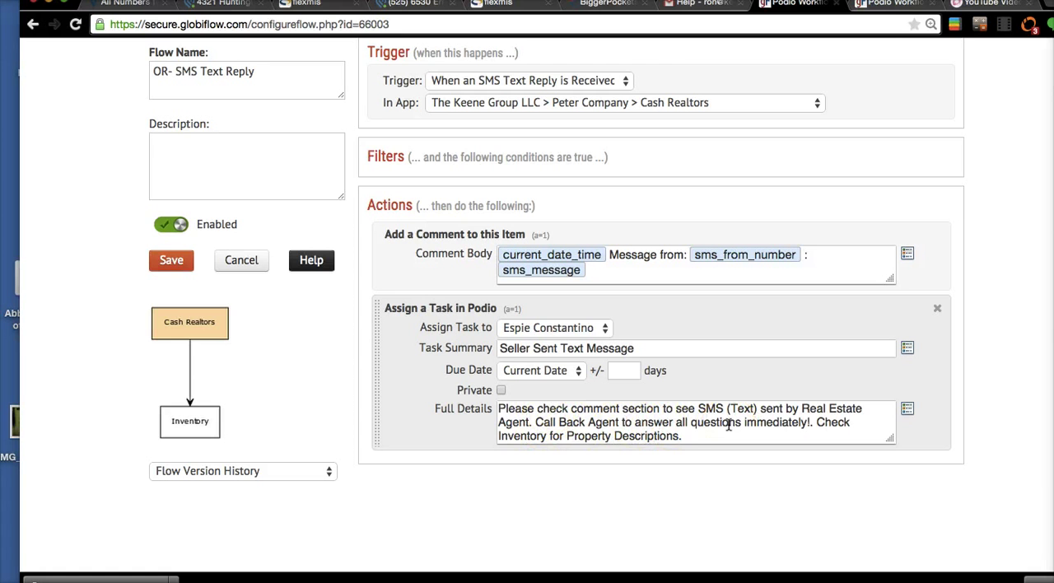
pyautogui.click(670, 453)
pyautogui.scroll(2, 670, 452)
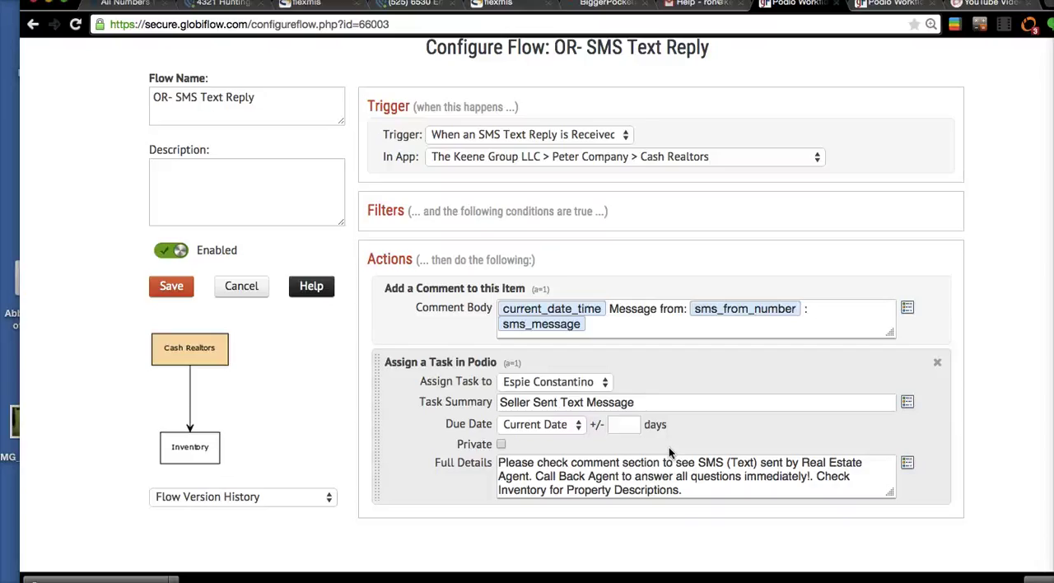
# - Leave the OR- SMS Text Reply flow unsaved and open the RK- SA: CASH Buyer SMS flow for editing
pyautogui.click(242, 290)
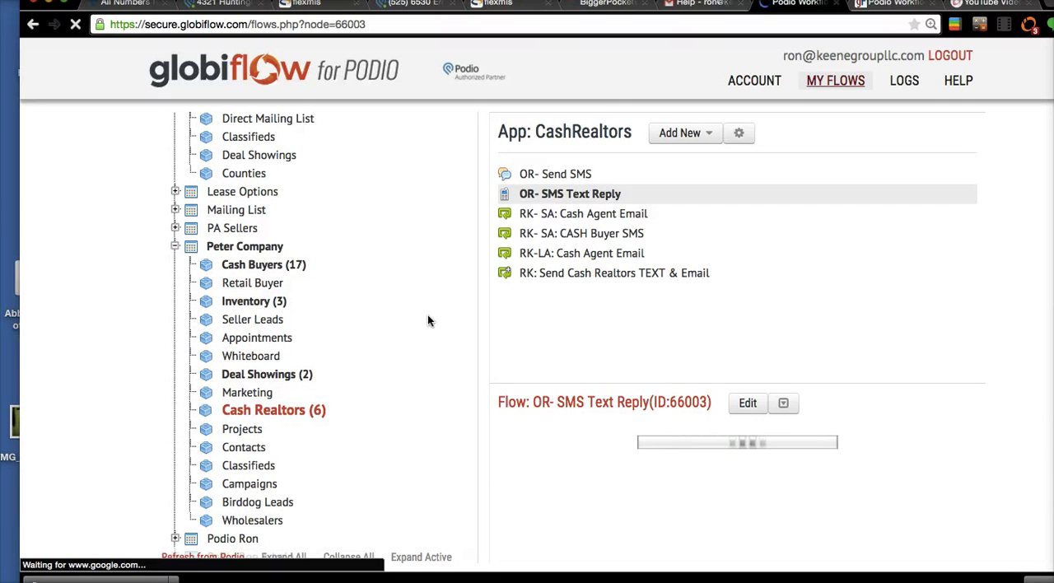
pyautogui.click(639, 234)
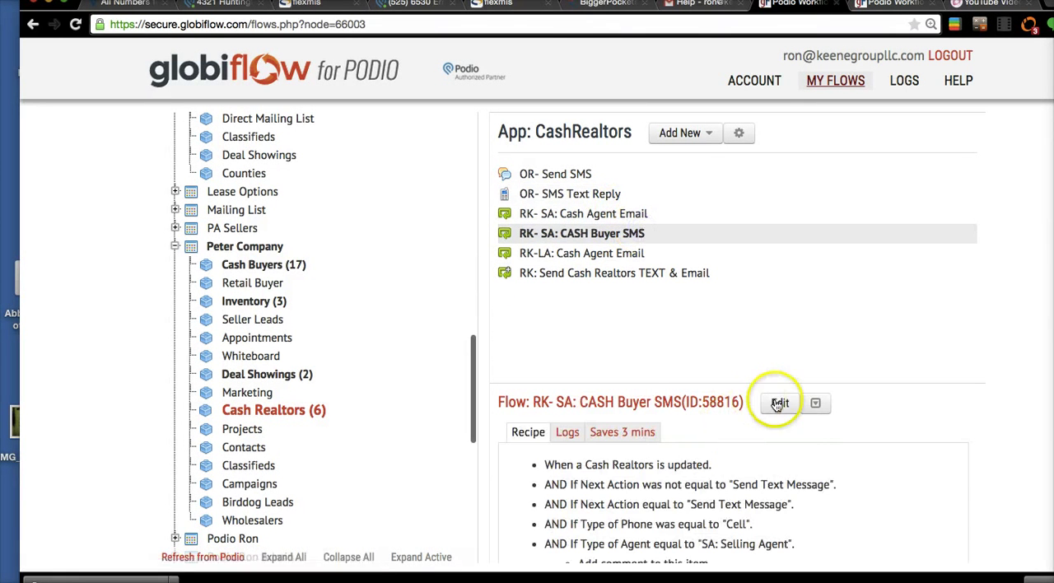
pyautogui.click(780, 406)
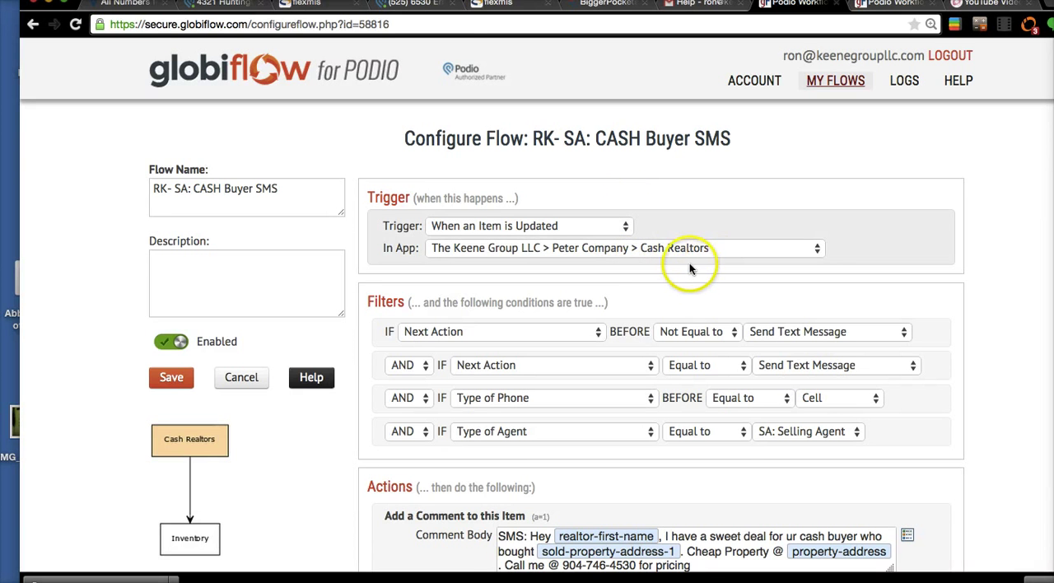
# - Examine the CASH Buyer SMS flow's filters and update action, and highlight the "SMS:" prefix in its comment body
pyautogui.scroll(-2, 681, 268)
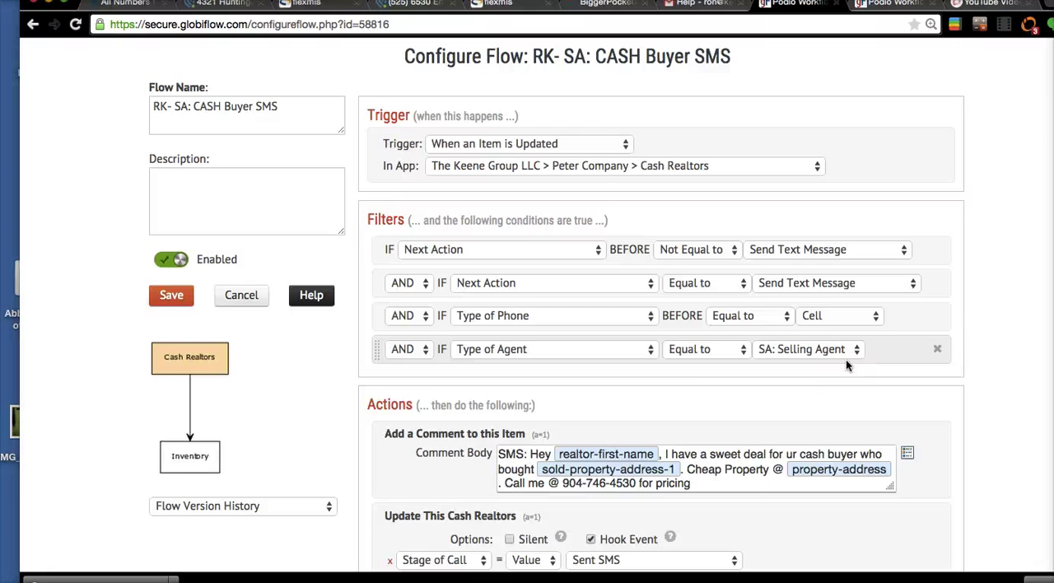
pyautogui.scroll(-3, 846, 359)
pyautogui.click(531, 338)
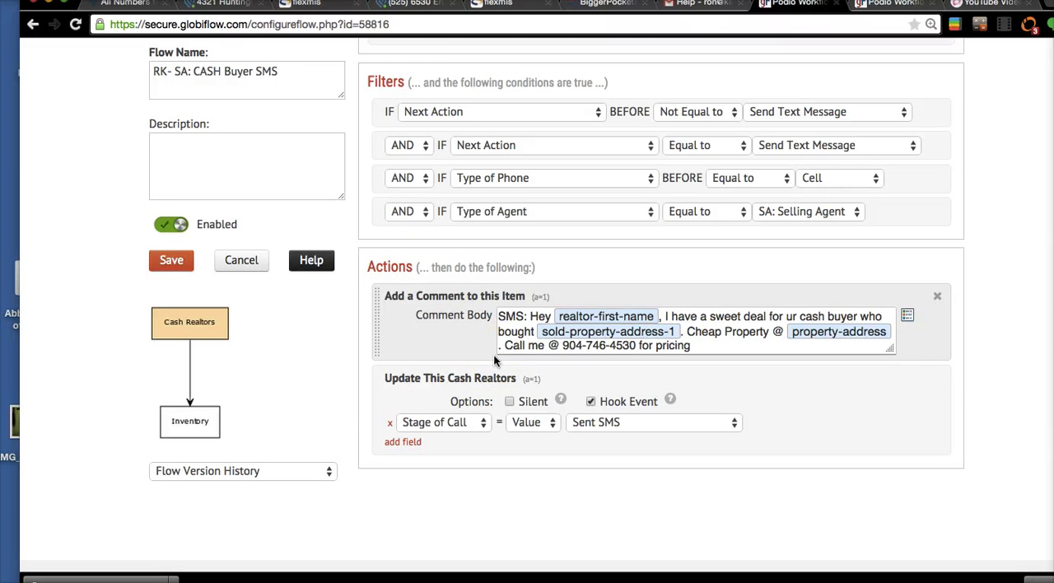
pyautogui.scroll(1, 494, 360)
pyautogui.scroll(3, 494, 360)
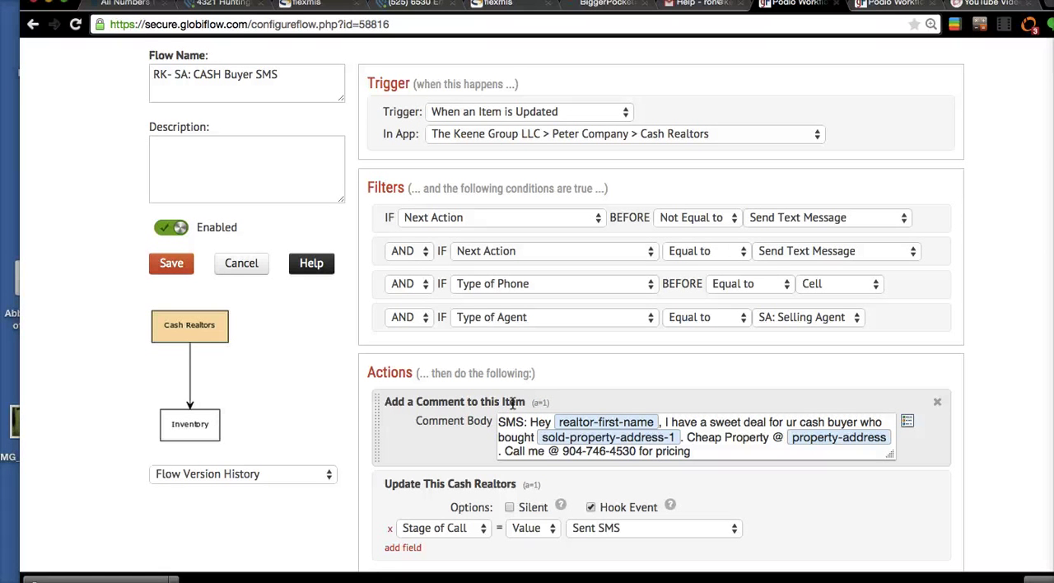
pyautogui.moveTo(498, 422); pyautogui.dragTo(528, 423)
pyautogui.scroll(-2, 664, 463)
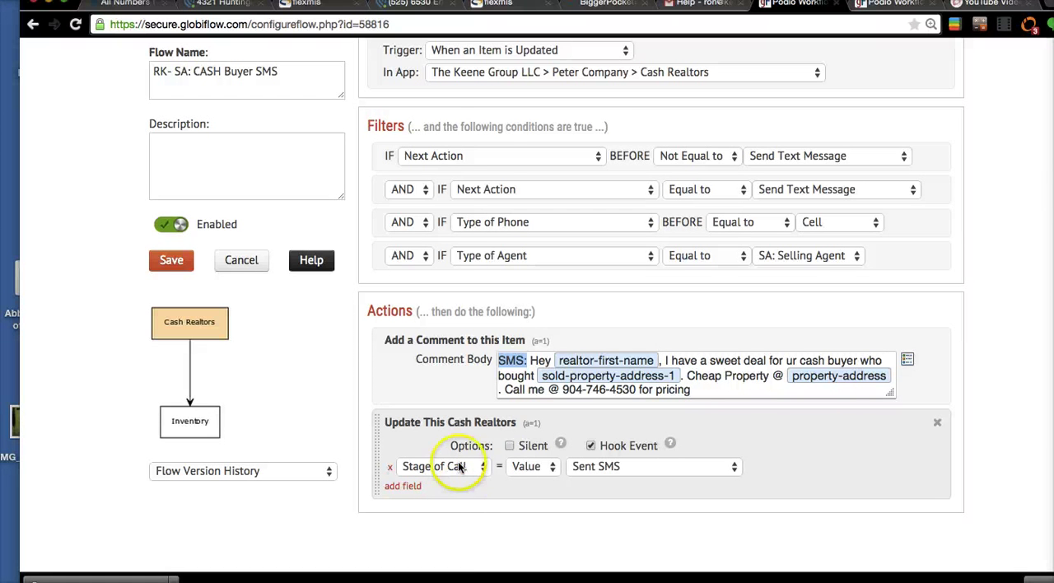
# - Switch to the Cash Realtors item in Podio and examine its Stage of Call, Type of Agent, Type of Phone and Next Action fields
pyautogui.click(405, 5)
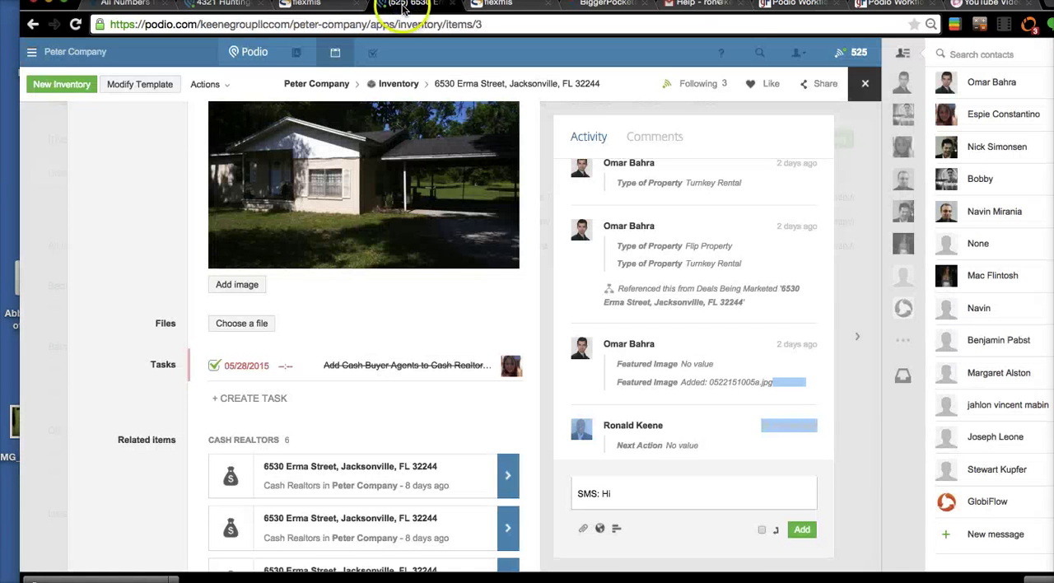
pyautogui.click(221, 4)
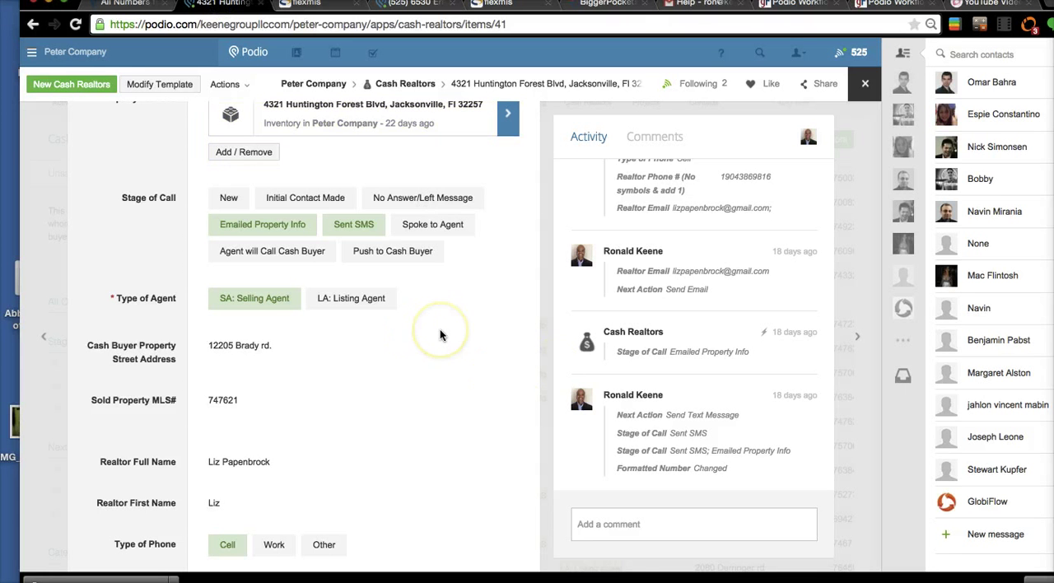
pyautogui.scroll(1, 440, 334)
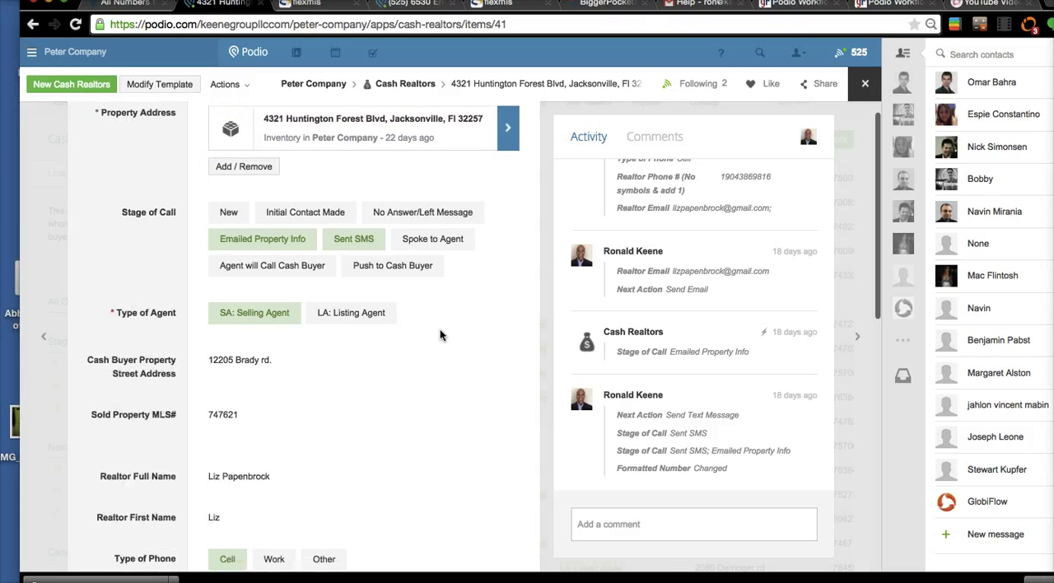
pyautogui.hotkey('ctrl', 'Up')
pyautogui.hotkey('ctrl', 'Up')
pyautogui.scroll(-6, 440, 334)
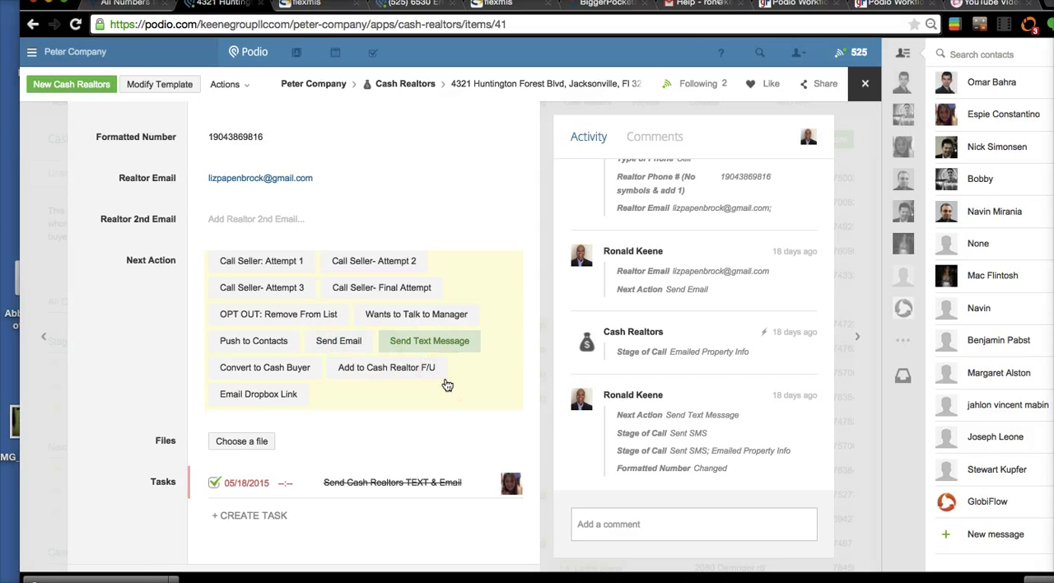
pyautogui.scroll(8, 448, 386)
pyautogui.scroll(-4, 448, 385)
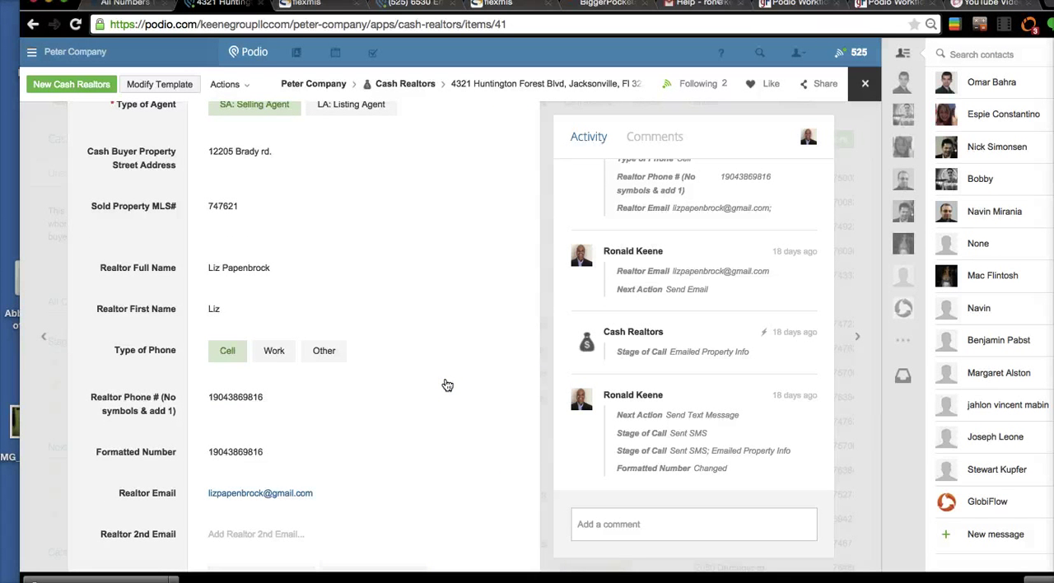
pyautogui.scroll(3, 447, 386)
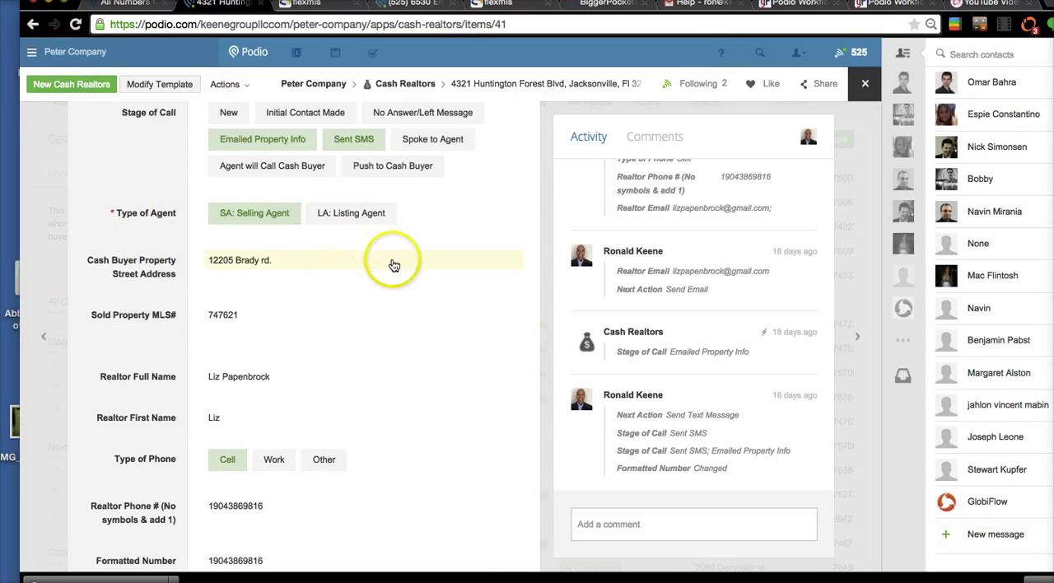
pyautogui.scroll(2, 393, 265)
pyautogui.scroll(-5, 395, 265)
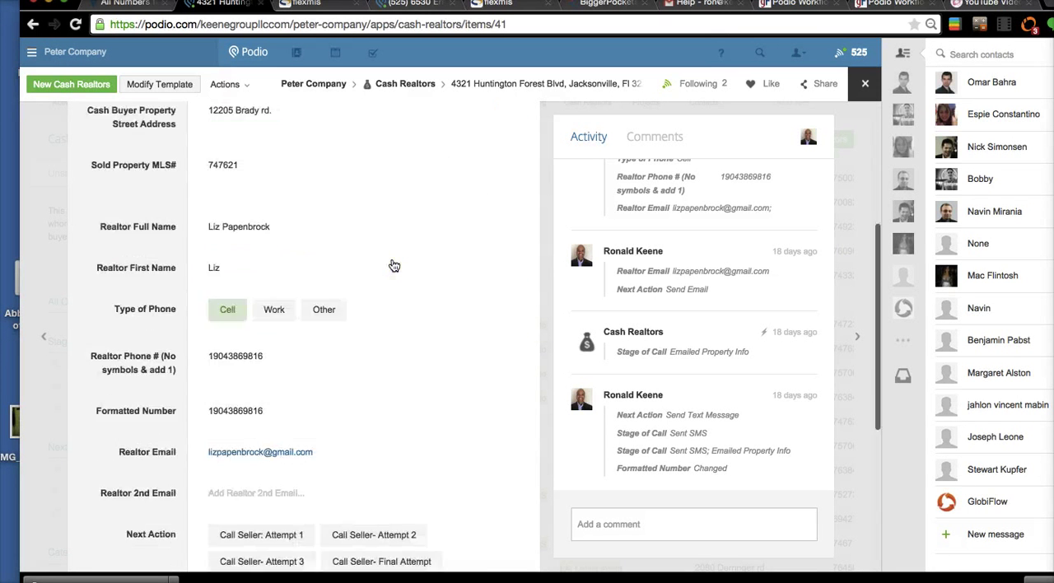
pyautogui.scroll(5, 395, 265)
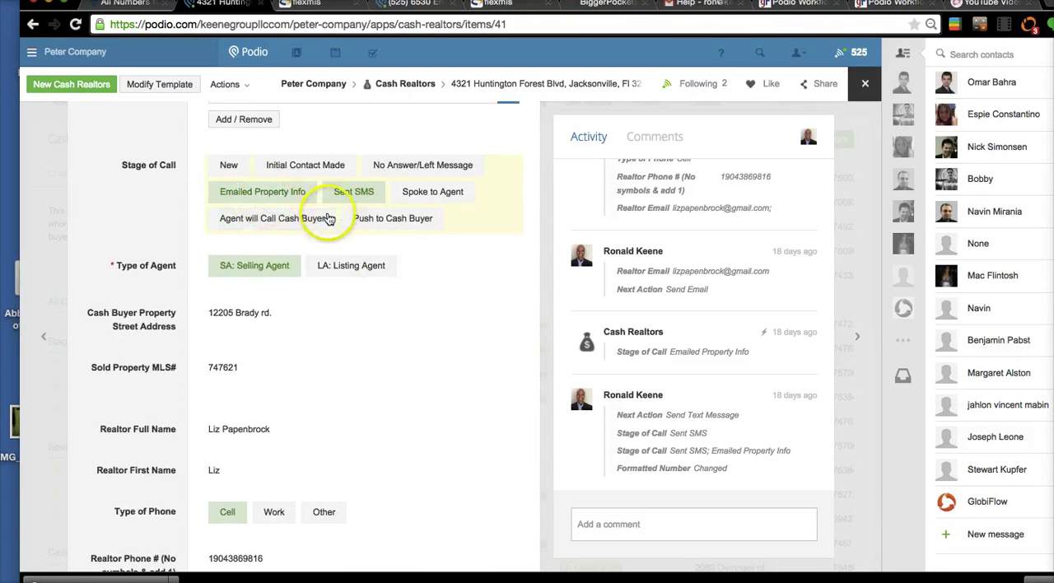
# - Close the Cash Realtors item and look through the Stage of Call entries in the app's item list
pyautogui.click(865, 84)
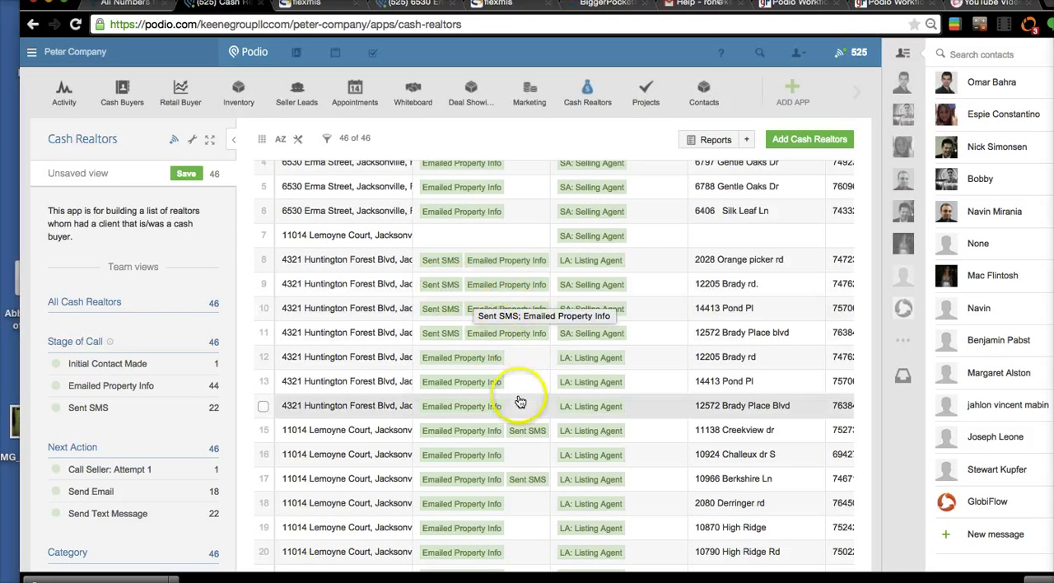
pyautogui.scroll(-6, 534, 399)
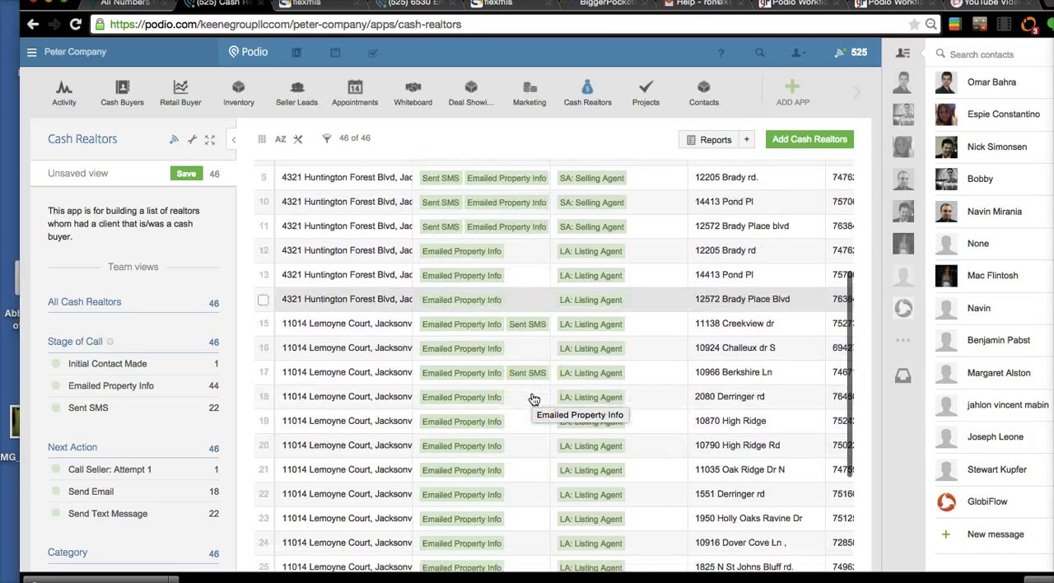